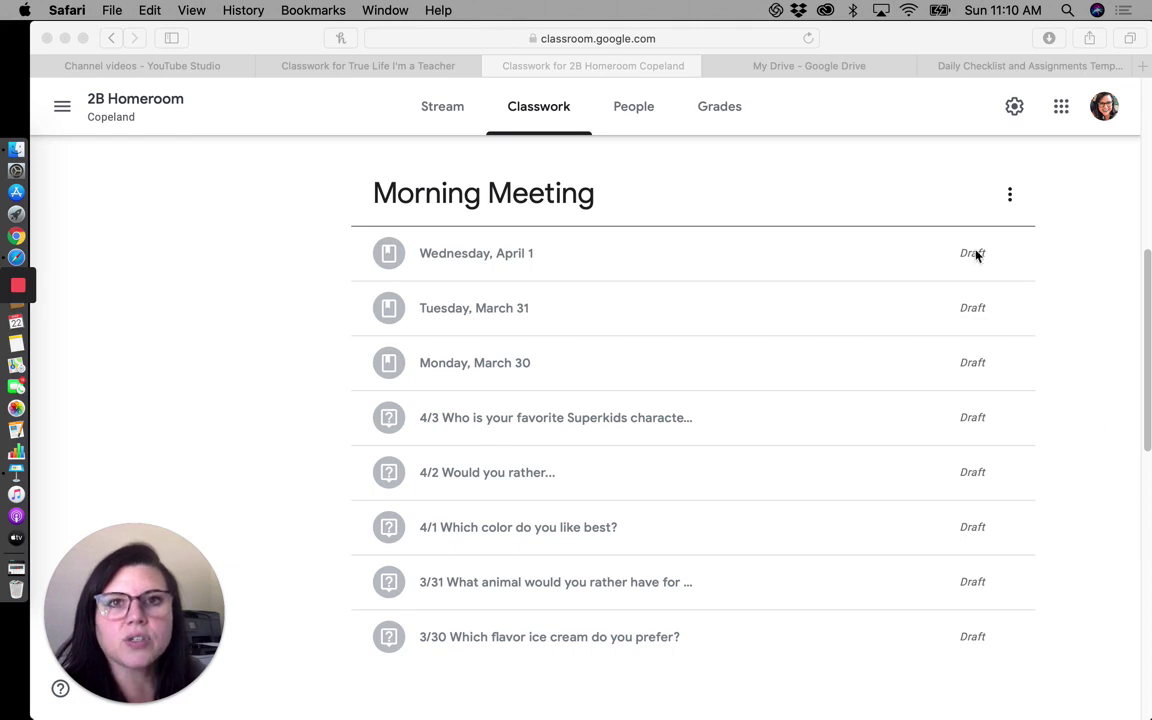
Step: Open the Daily Checklist and Assignments Template document and review its subject sections down to Journal/Writing
click(835, 136)
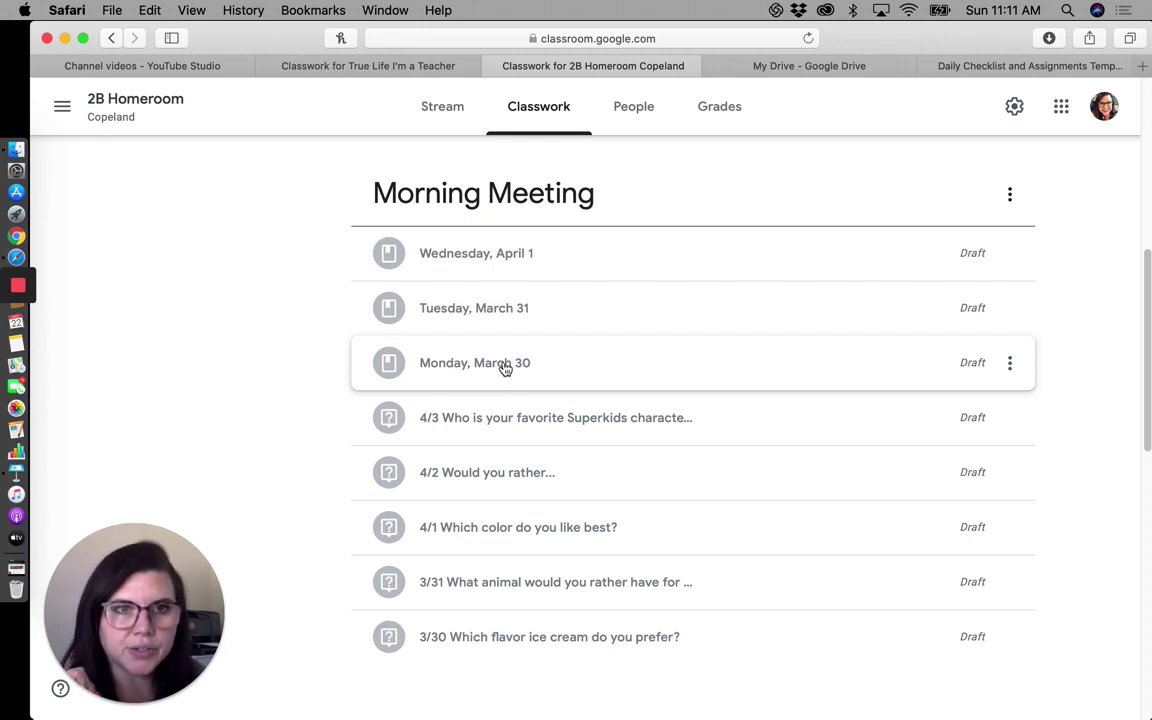
click(972, 66)
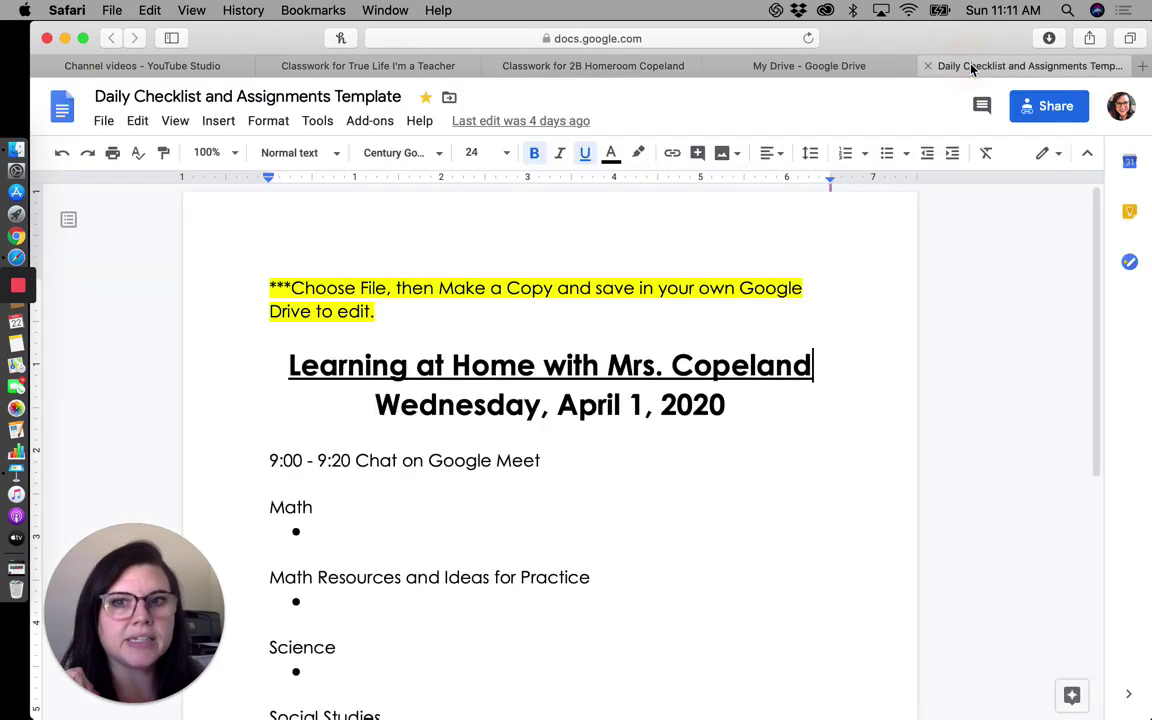
mouse_move(1096, 266)
mouse_down()
mouse_move(1098, 522)
mouse_move(1083, 256)
mouse_up()
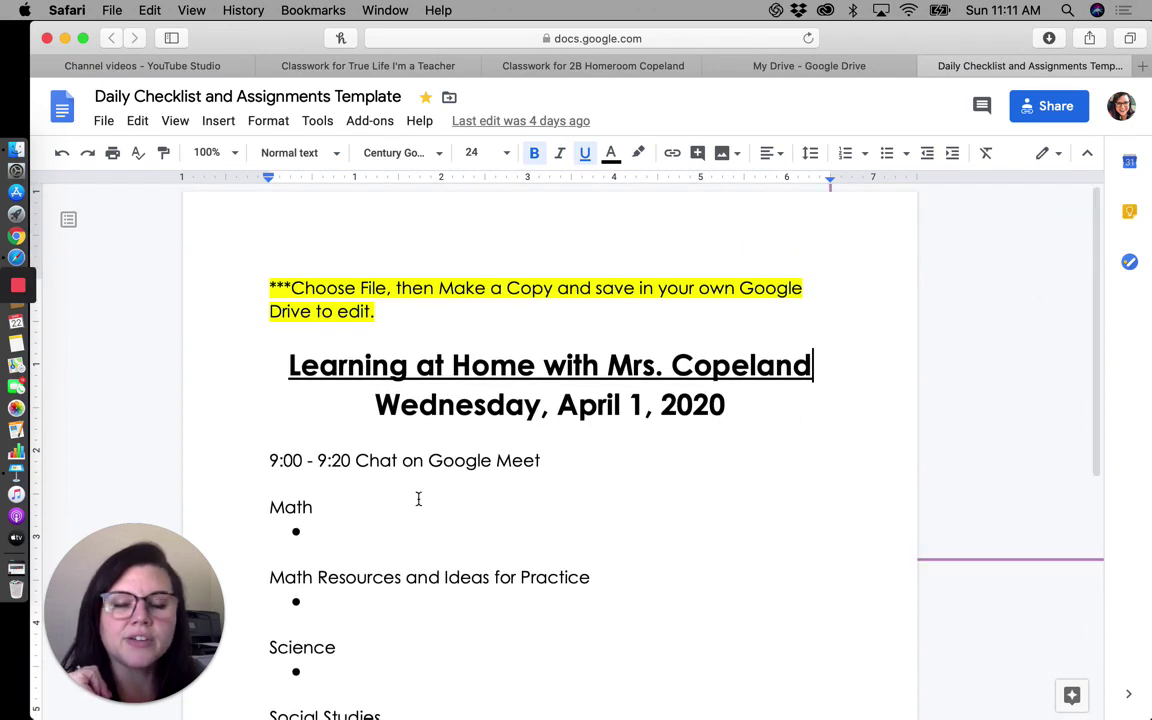
click(358, 531)
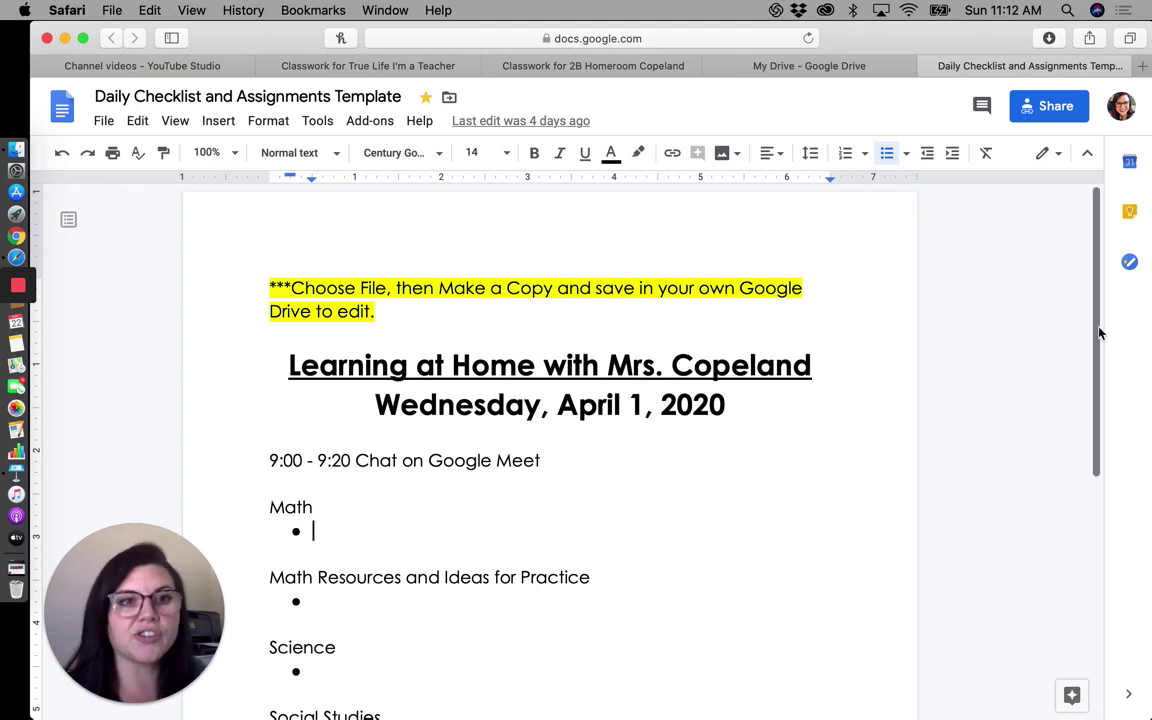
scroll(1095, 360, down, 2)
drag(1093, 387, 1085, 548)
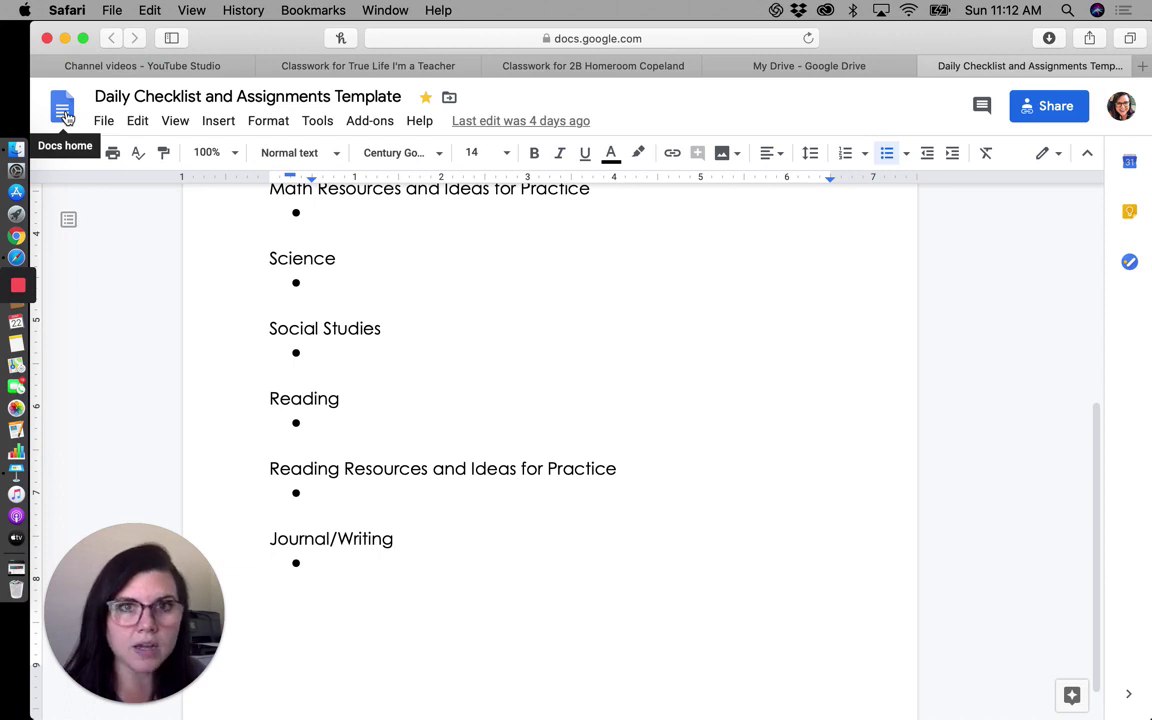
Step: From Google Drive, go to docs.google.com and show the recent documents as a thumbnail grid
click(786, 65)
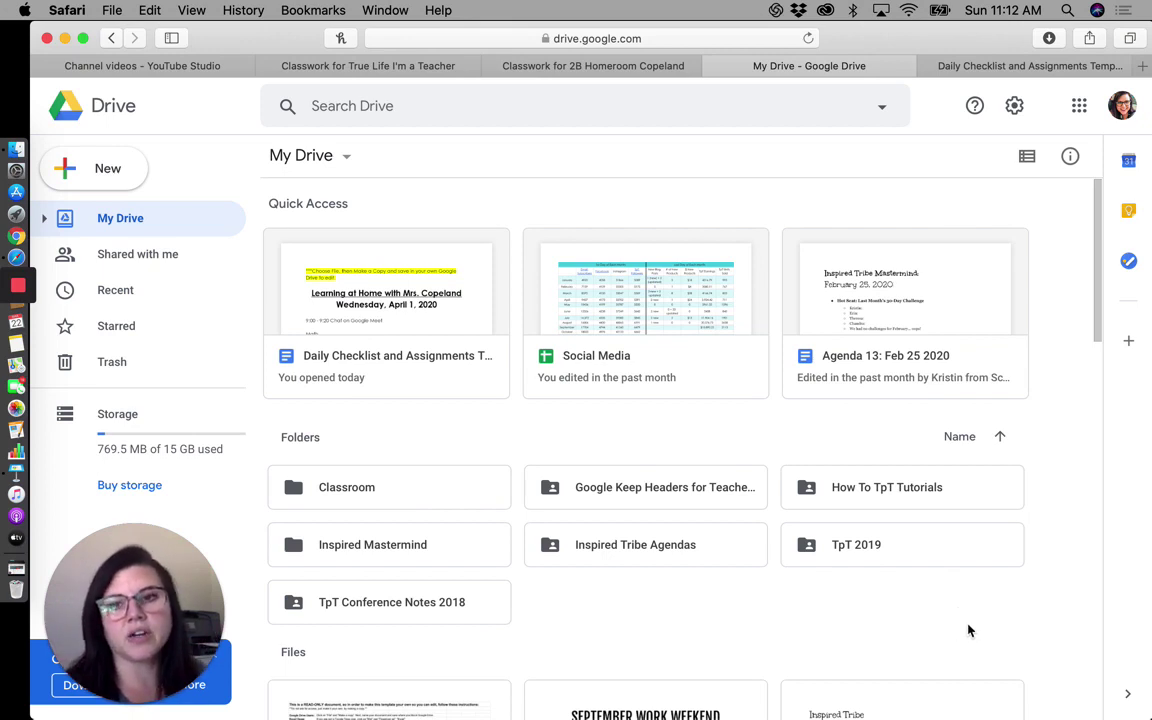
click(1100, 325)
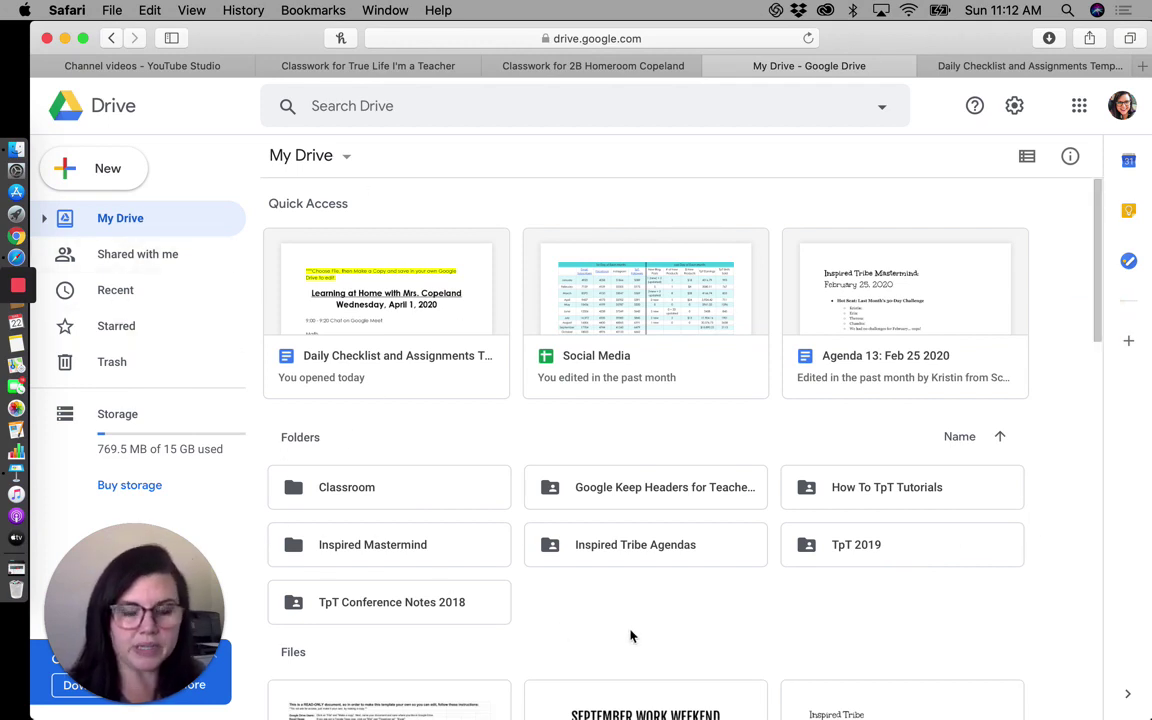
click(684, 42)
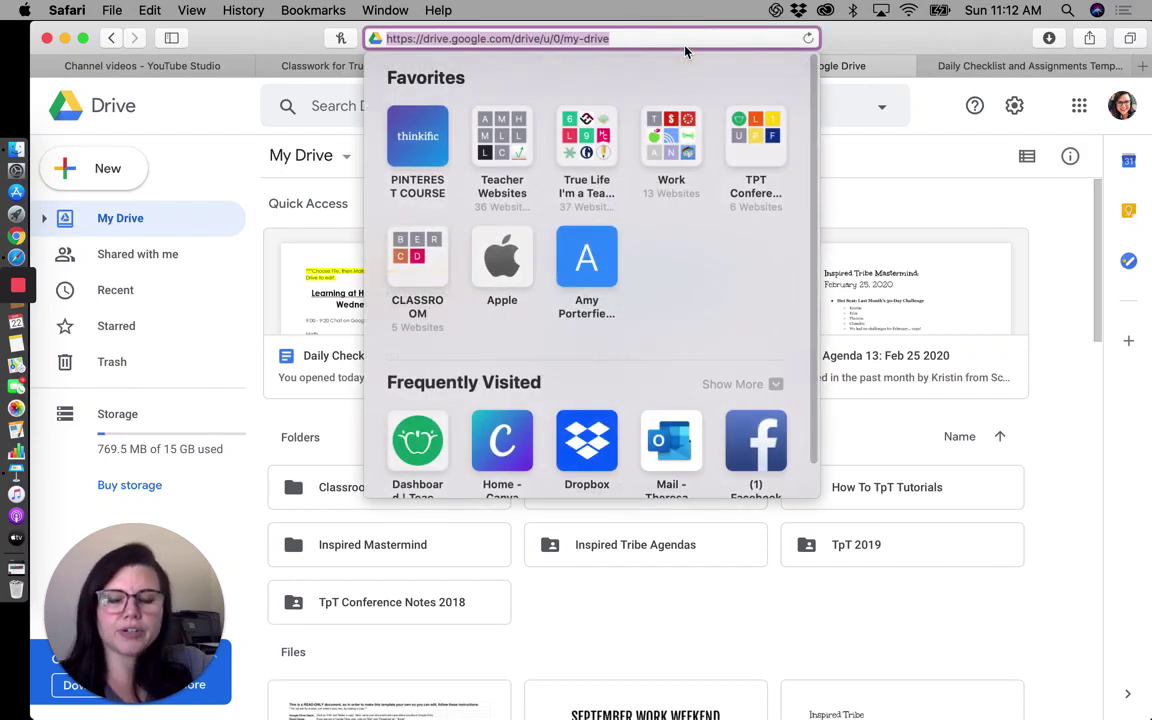
text(docs.google.com)
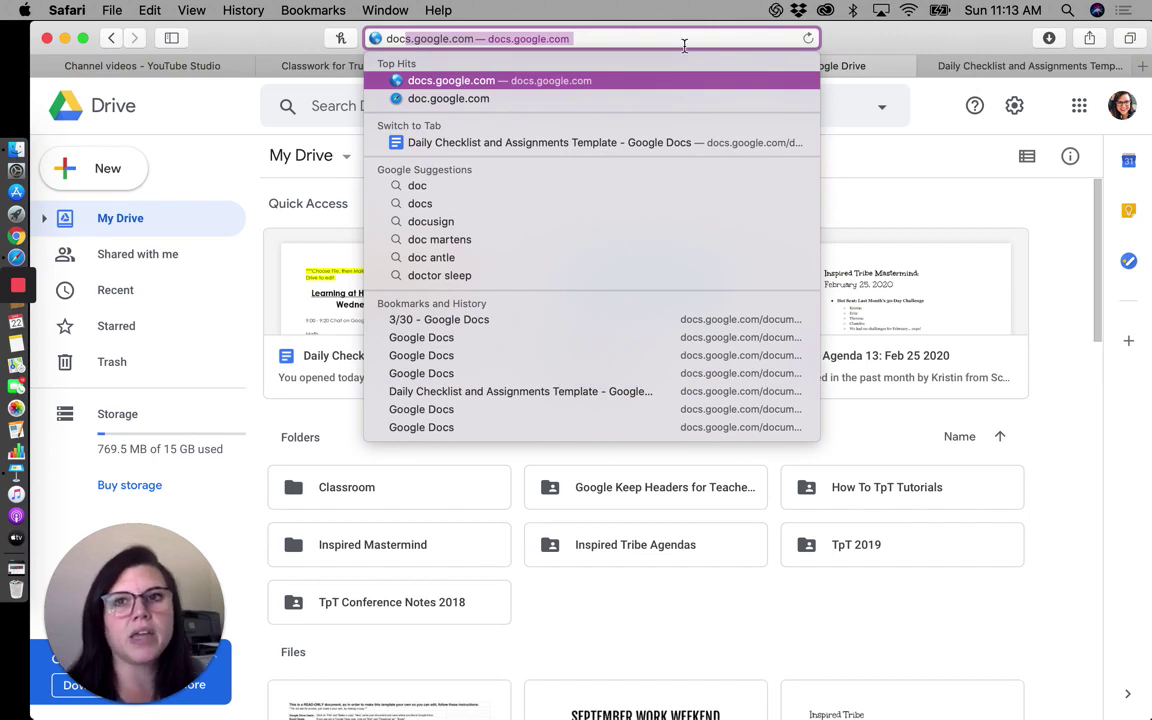
click(537, 84)
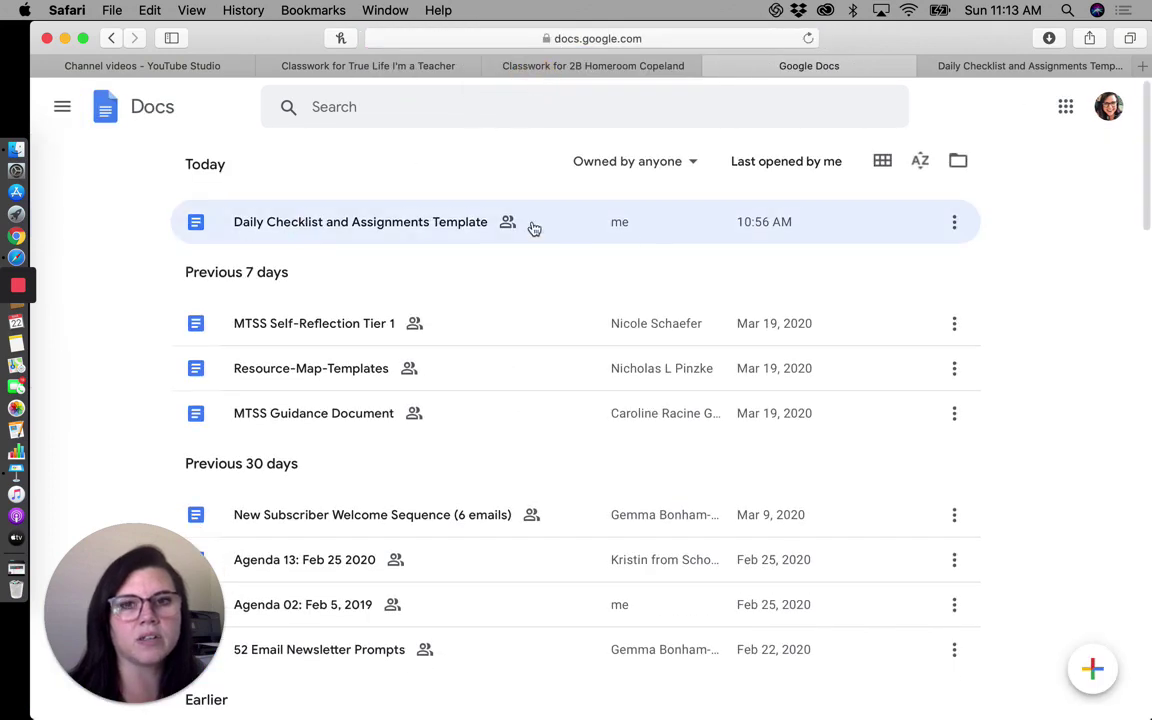
click(883, 161)
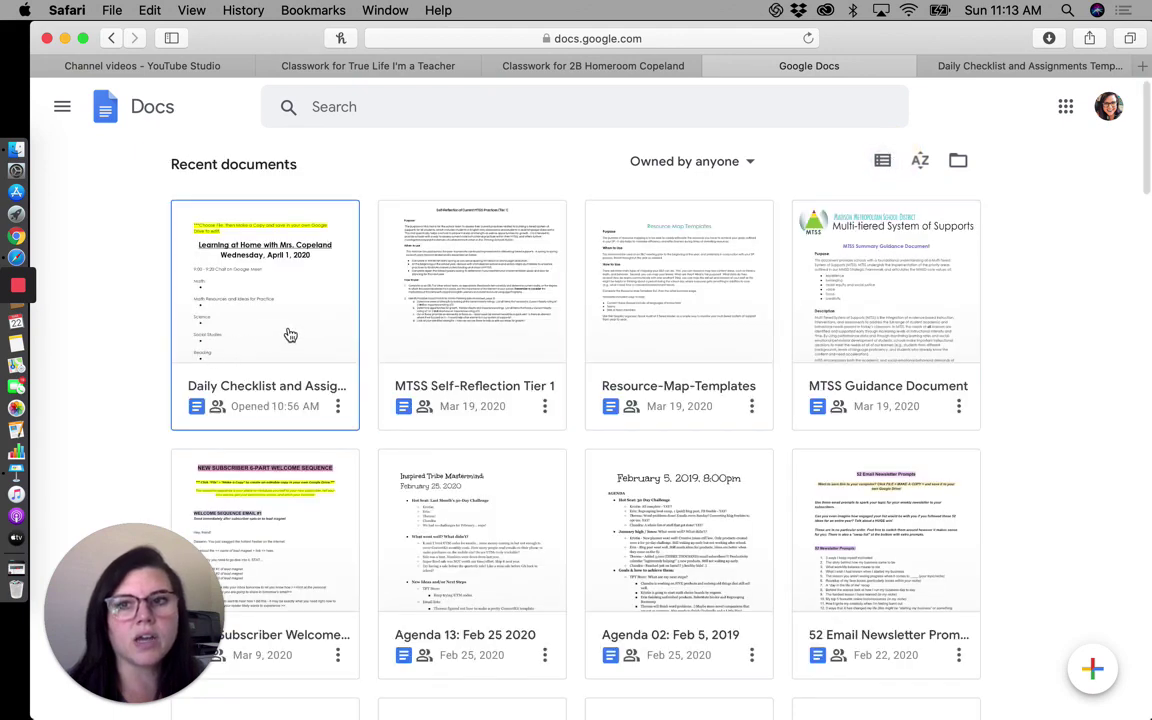
Step: Go back to Google Drive at drive.google.com
click(638, 40)
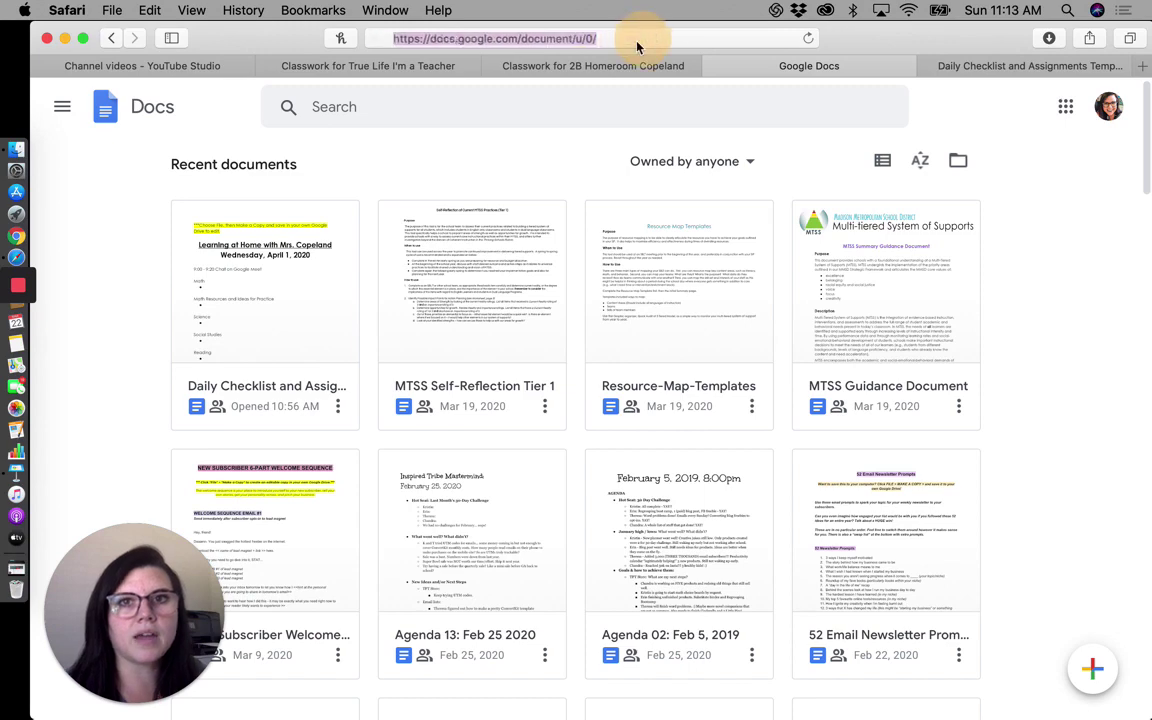
text(drive)
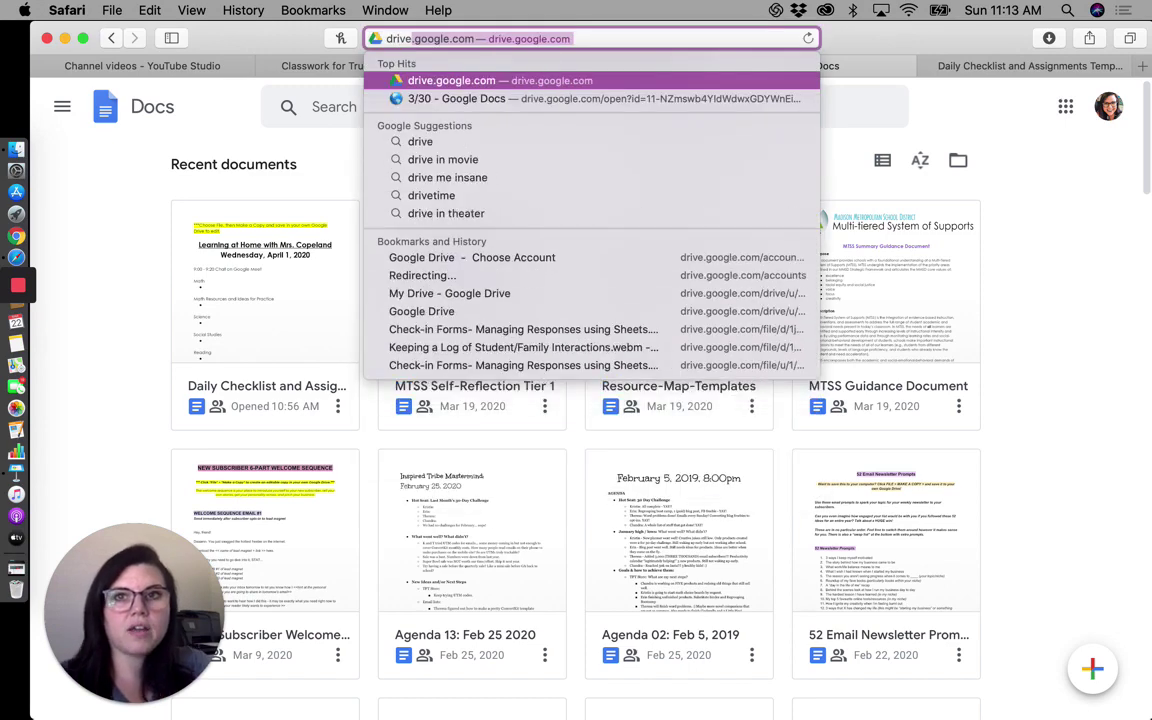
key(Return)
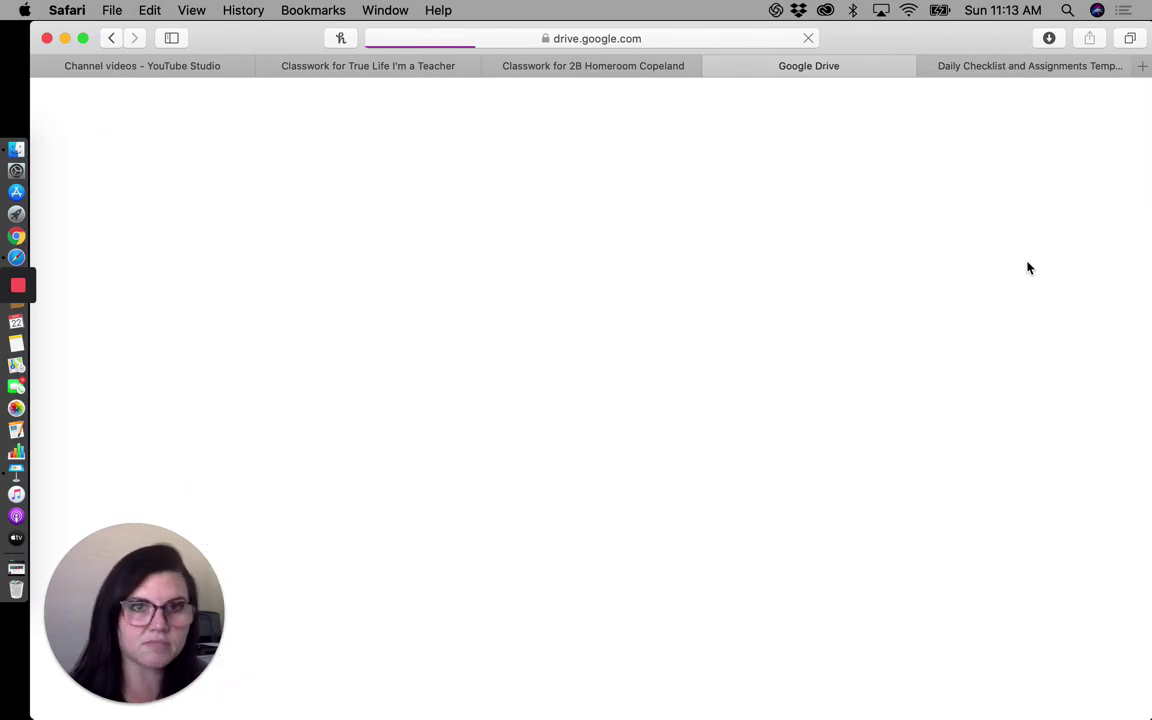
Step: Return to the Daily Checklist and Assignments Template document and start making a copy of it
click(979, 77)
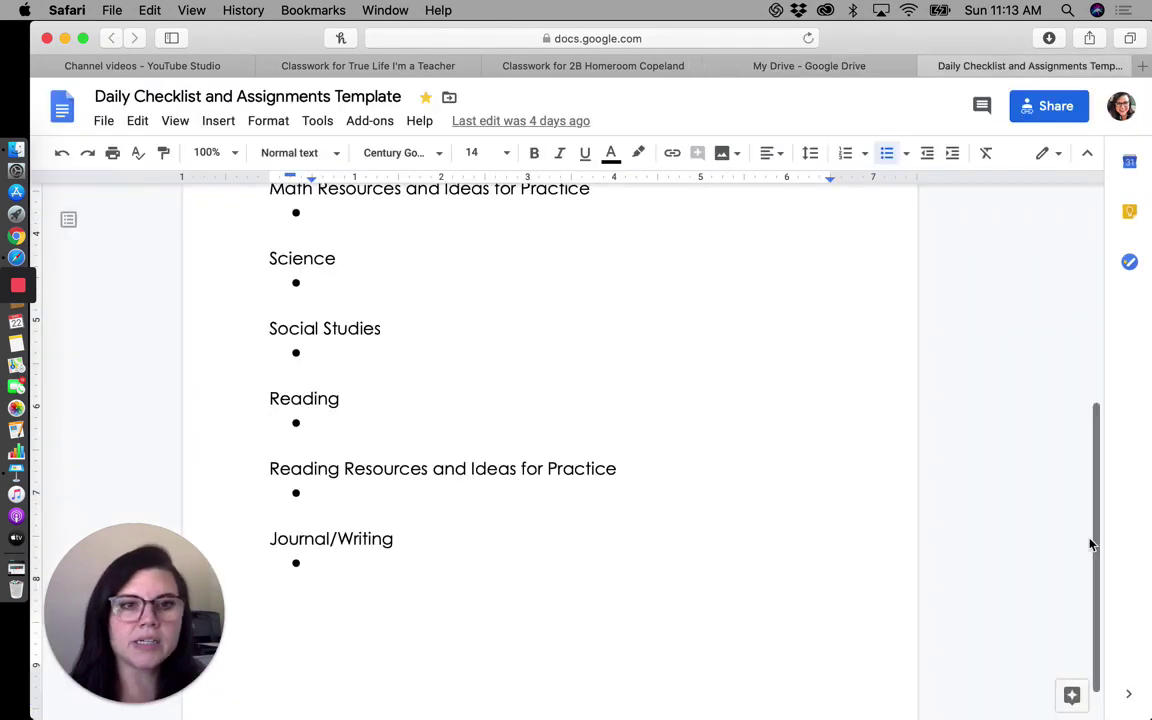
drag(1093, 541, 1130, 318)
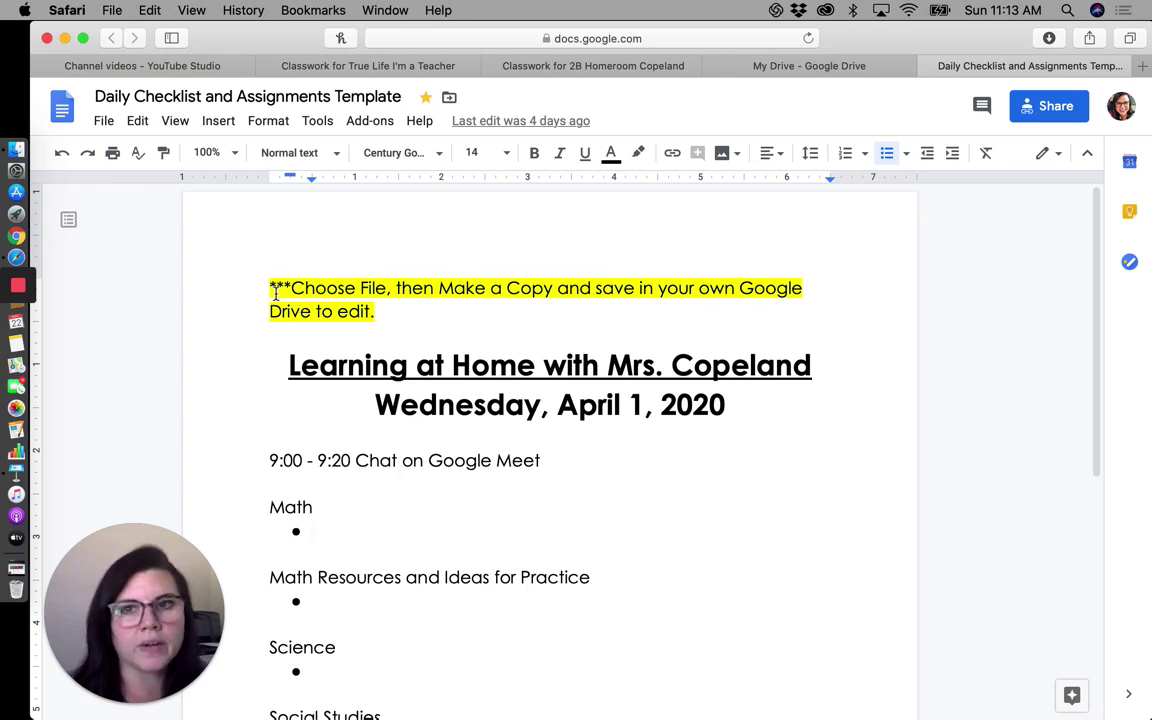
click(105, 121)
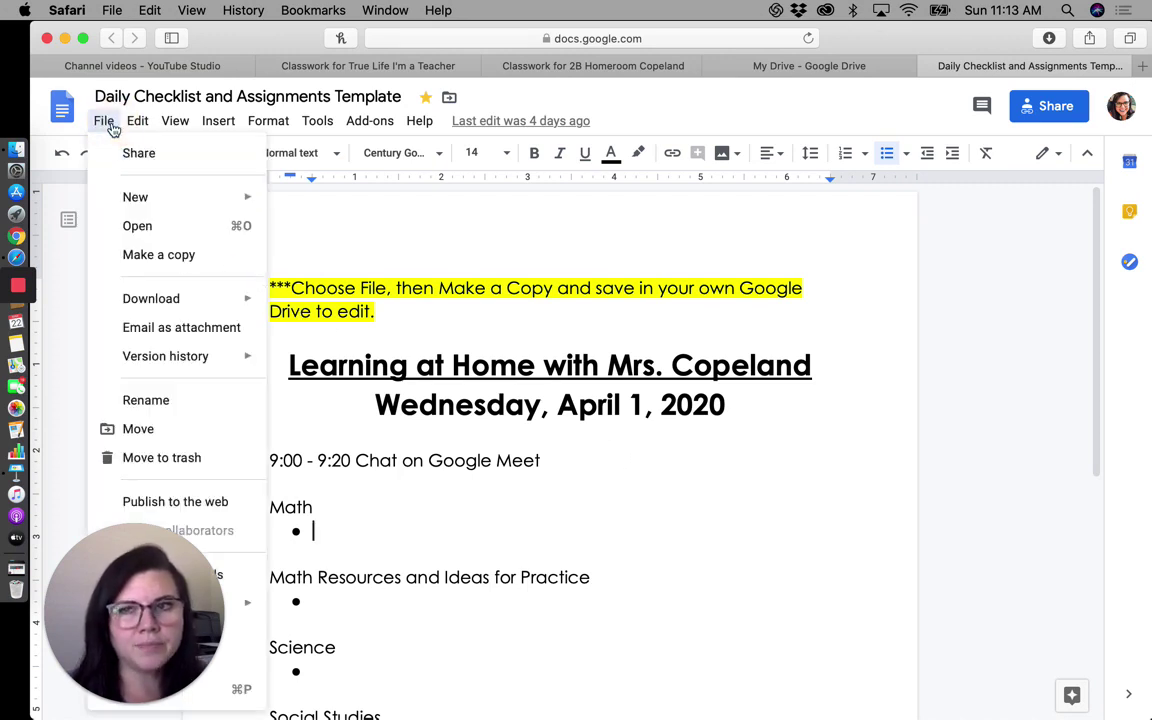
click(168, 262)
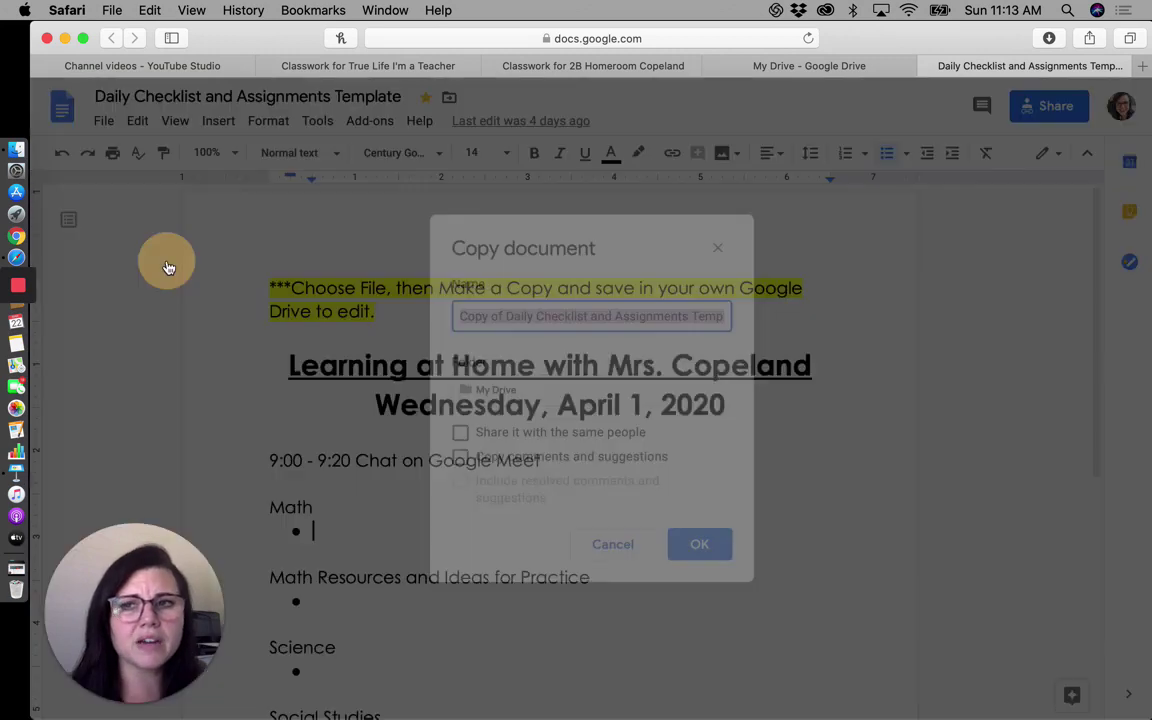
Step: Create a folder named Distance Learning in My Drive and save the document copy there
click(522, 395)
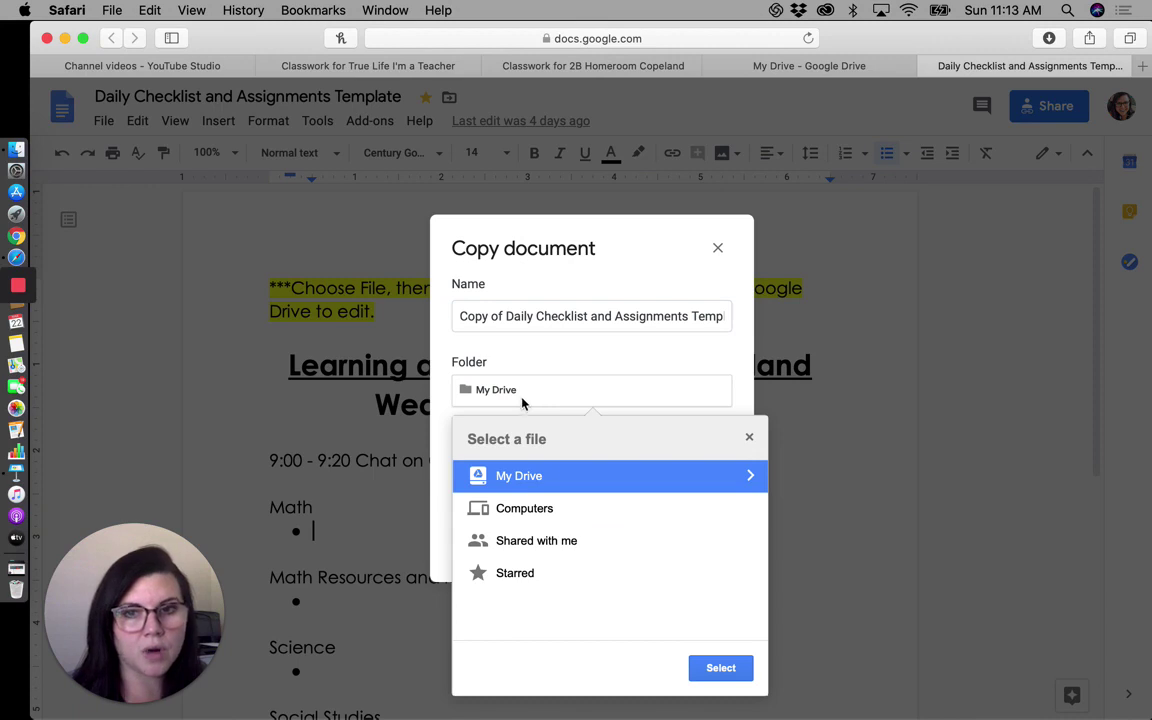
click(545, 479)
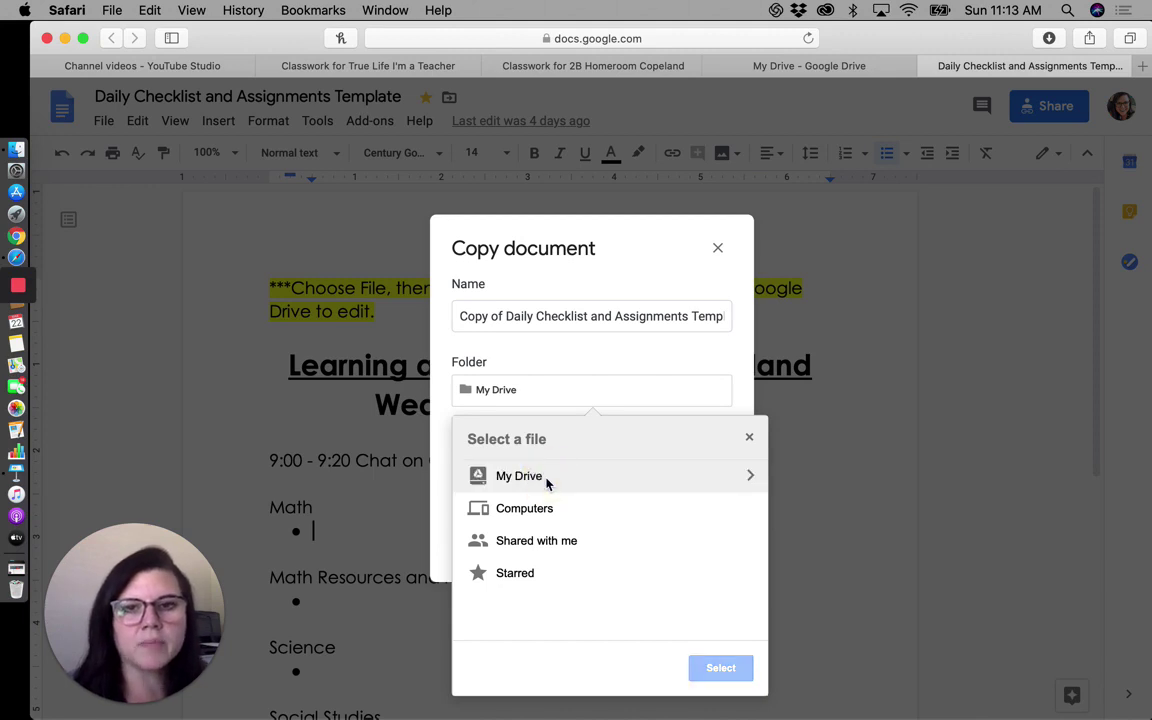
click(751, 478)
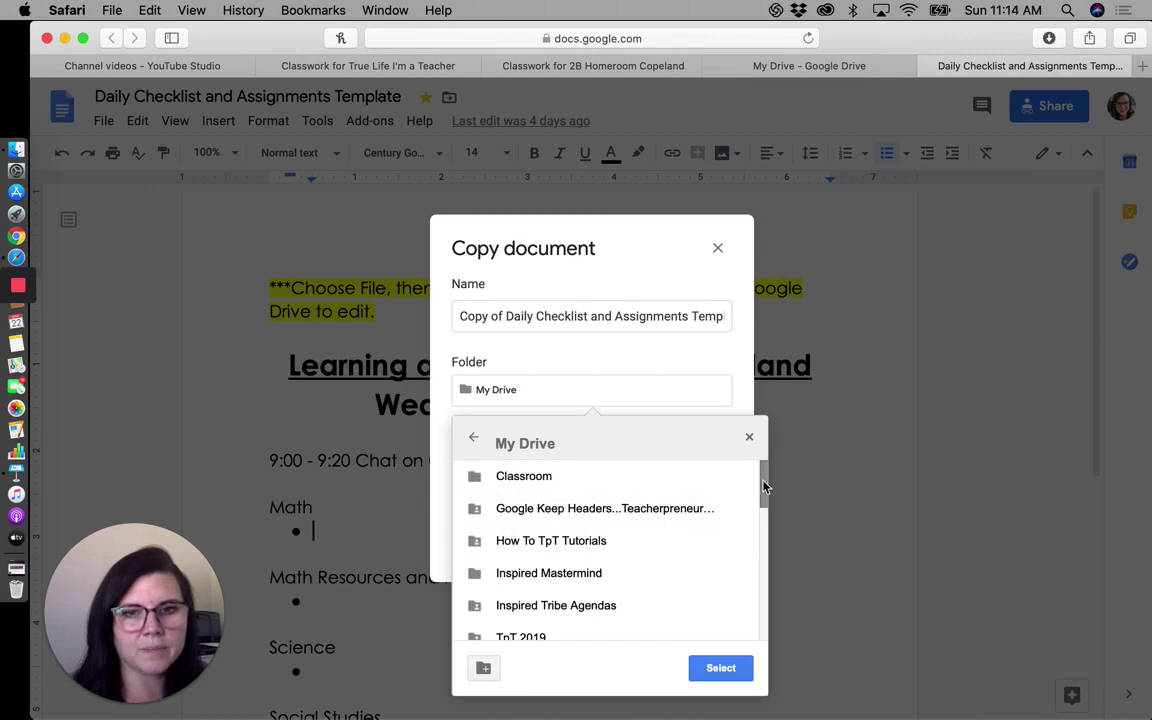
mouse_move(763, 487)
mouse_down()
mouse_move(761, 597)
mouse_move(773, 507)
mouse_move(762, 480)
mouse_up()
click(473, 437)
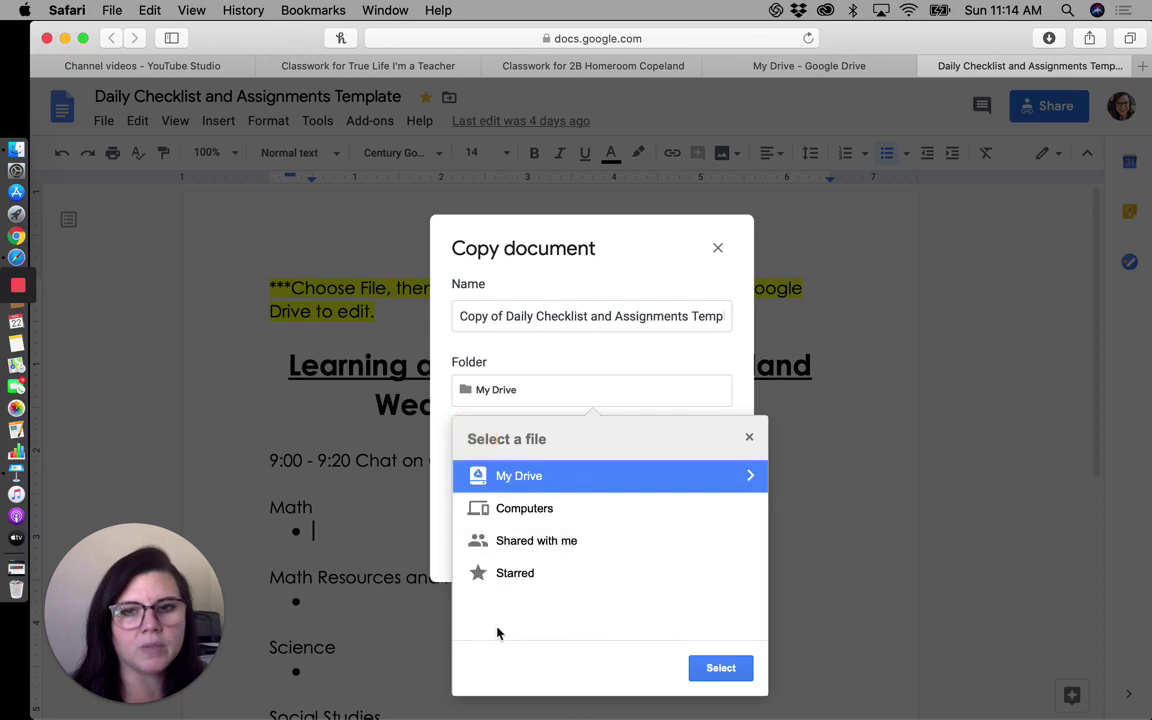
click(751, 477)
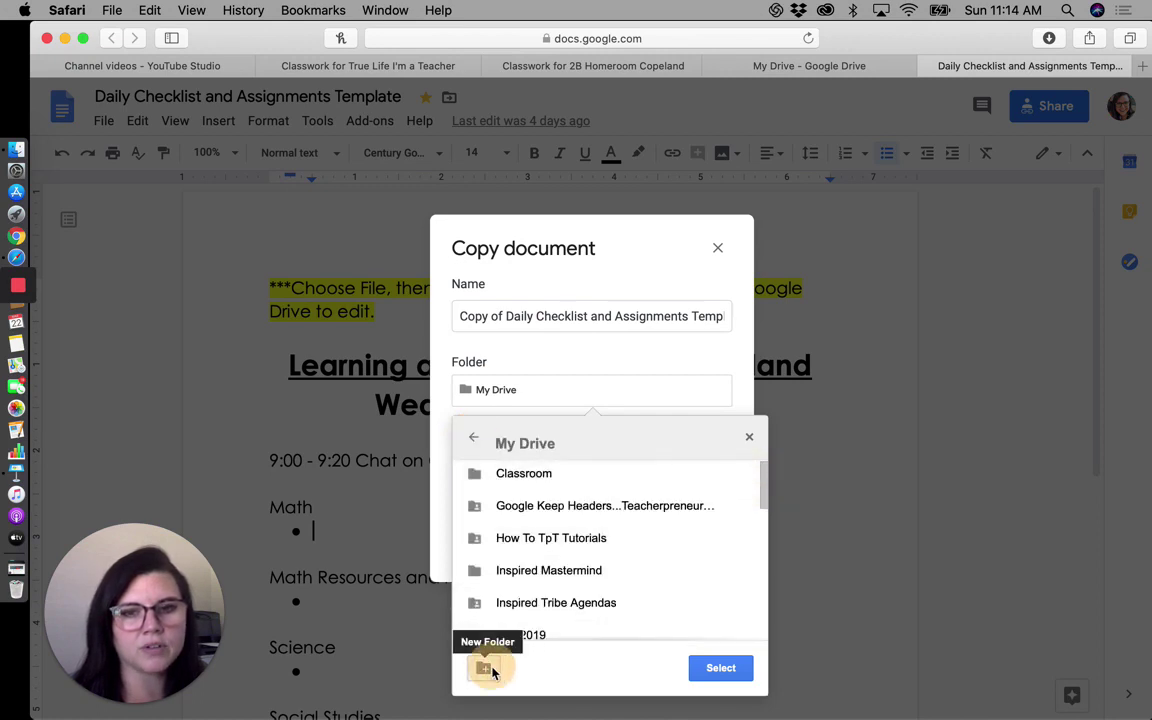
click(487, 669)
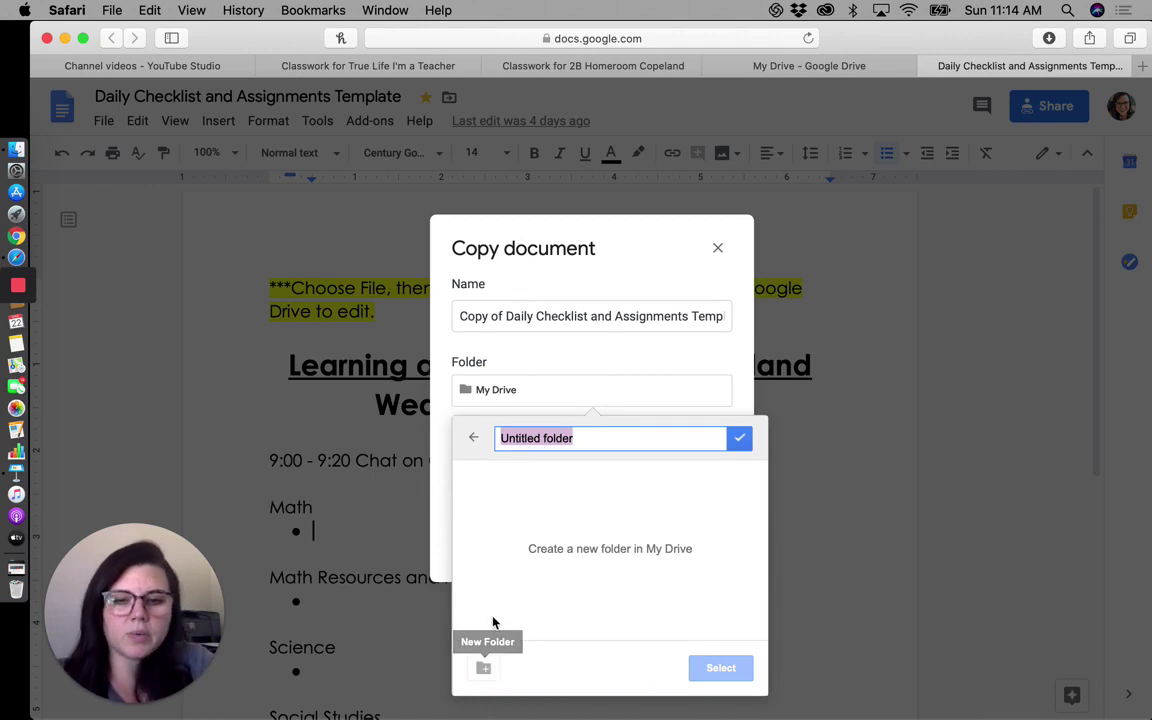
text(Distance)
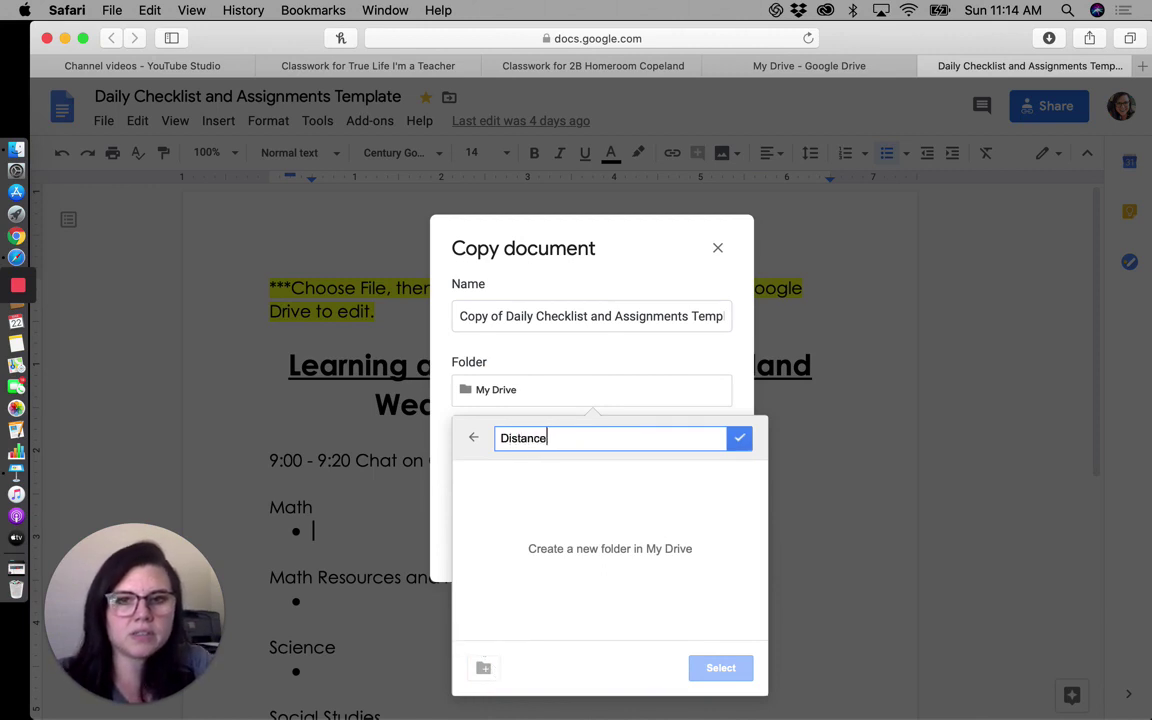
text( Learning)
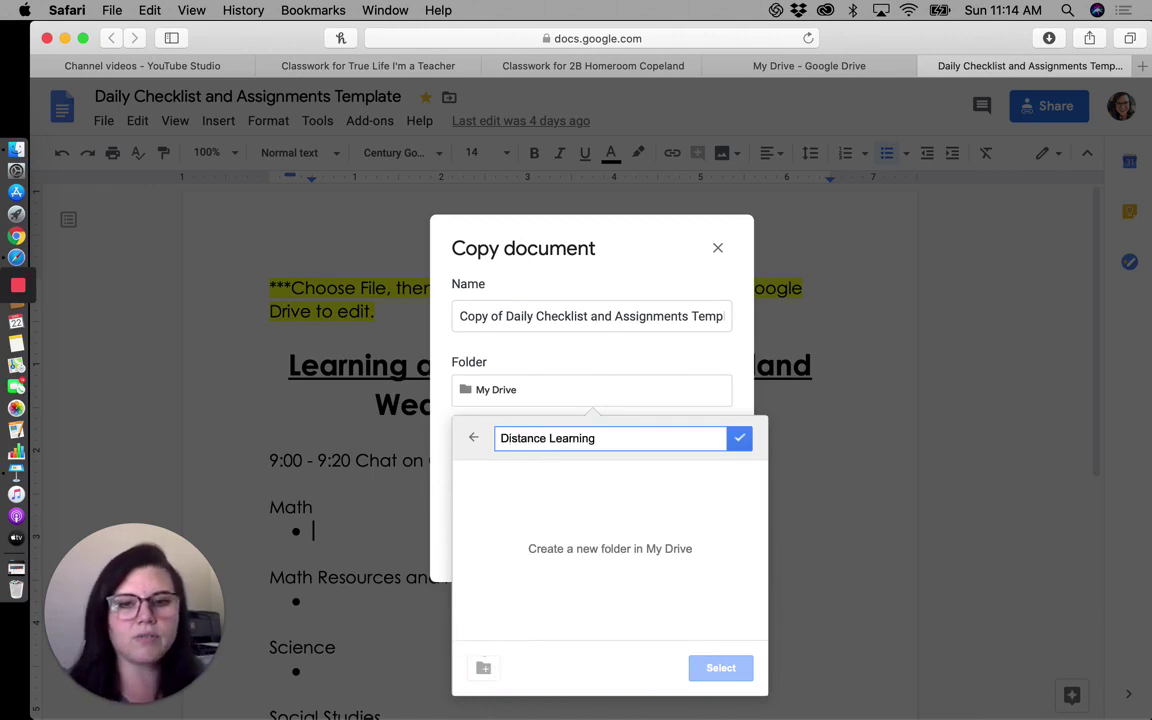
click(739, 438)
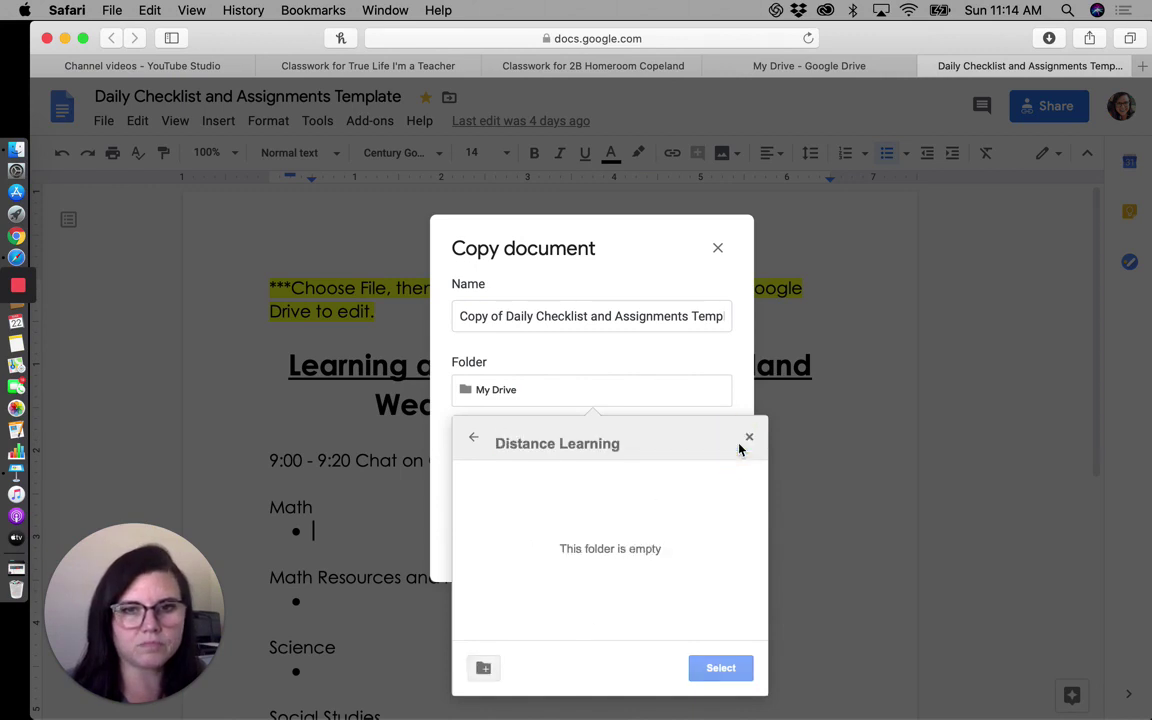
click(725, 670)
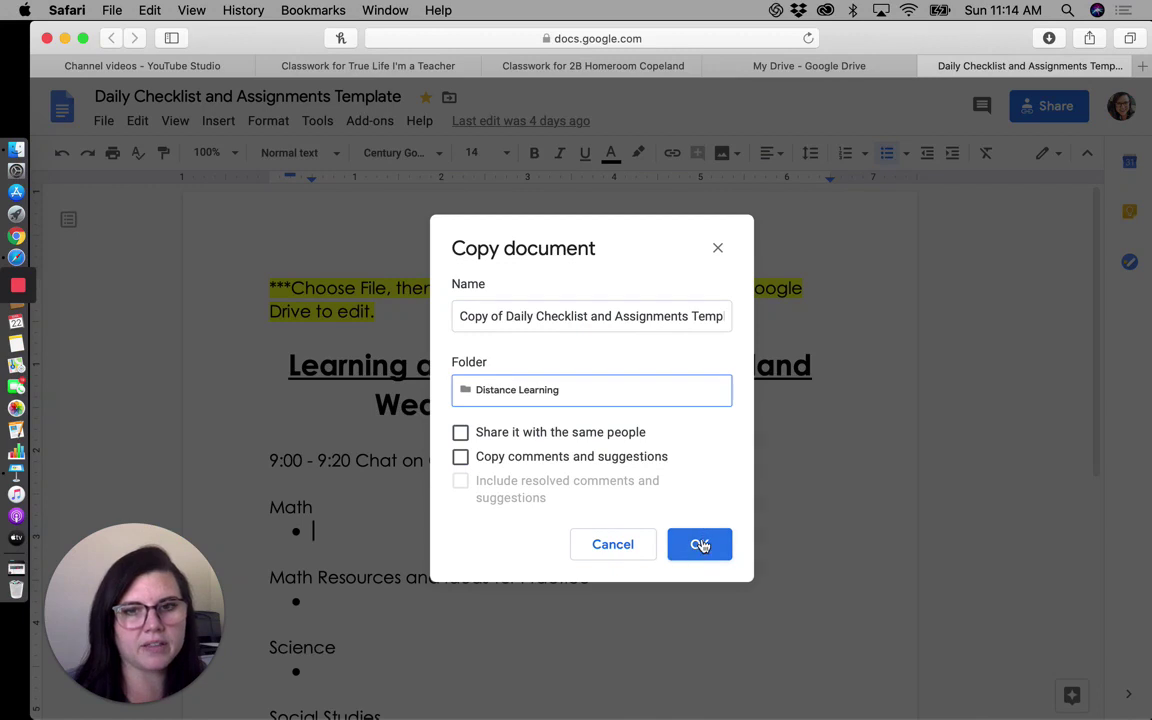
click(700, 545)
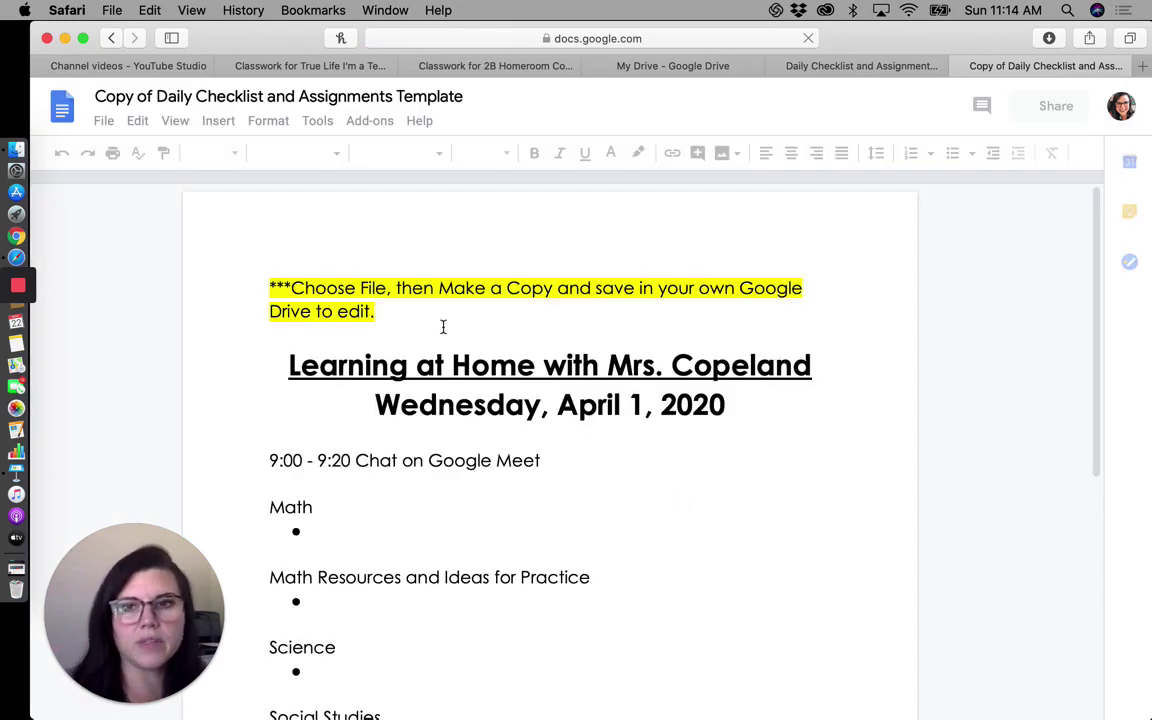
Step: Delete the highlighted copy instruction and the blank line above the heading, and center the heading's first line
drag(432, 309, 239, 296)
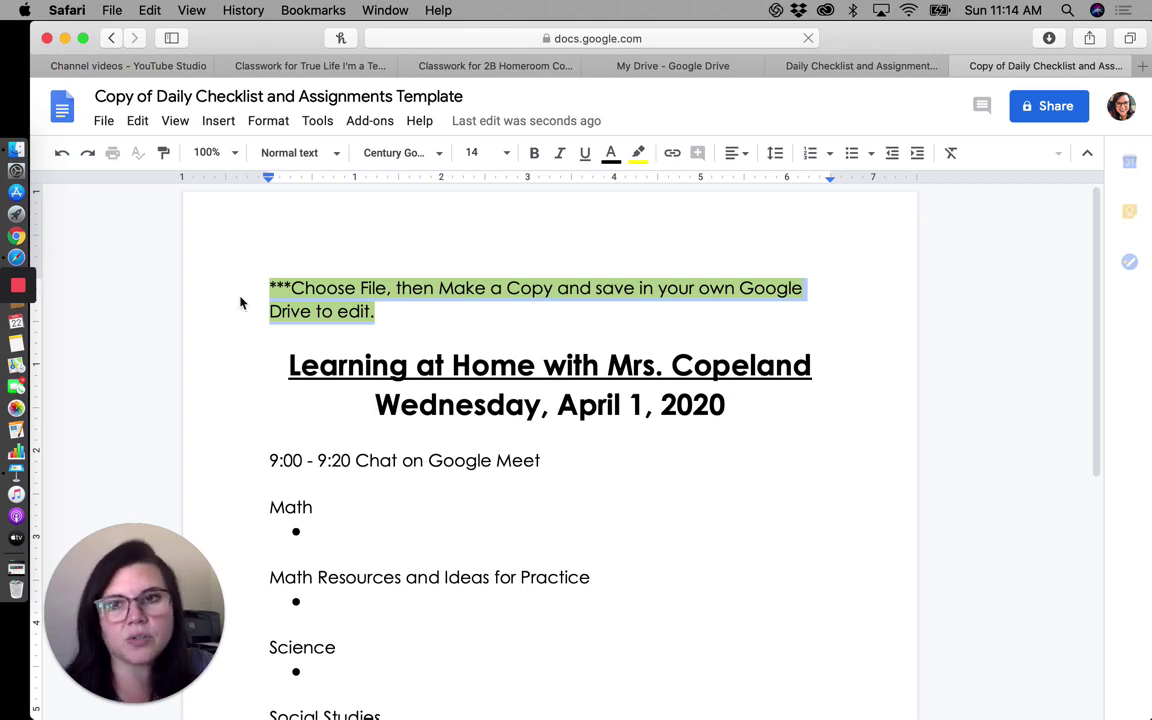
key(BackSpace)
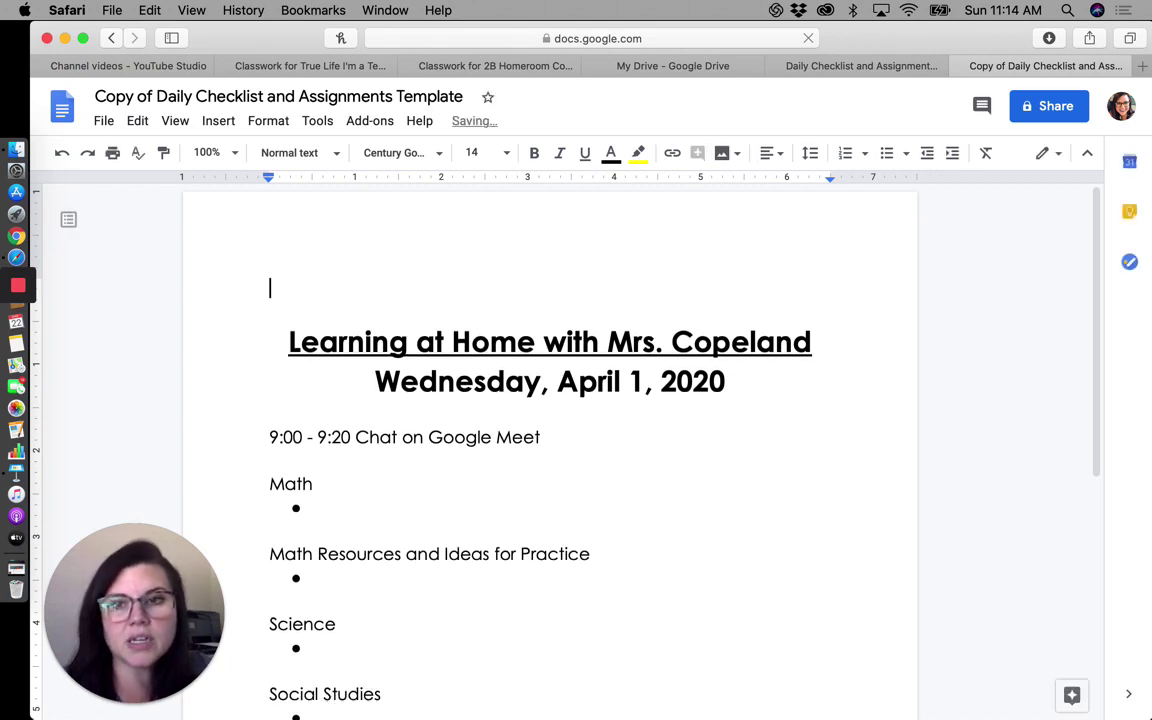
key(Delete)
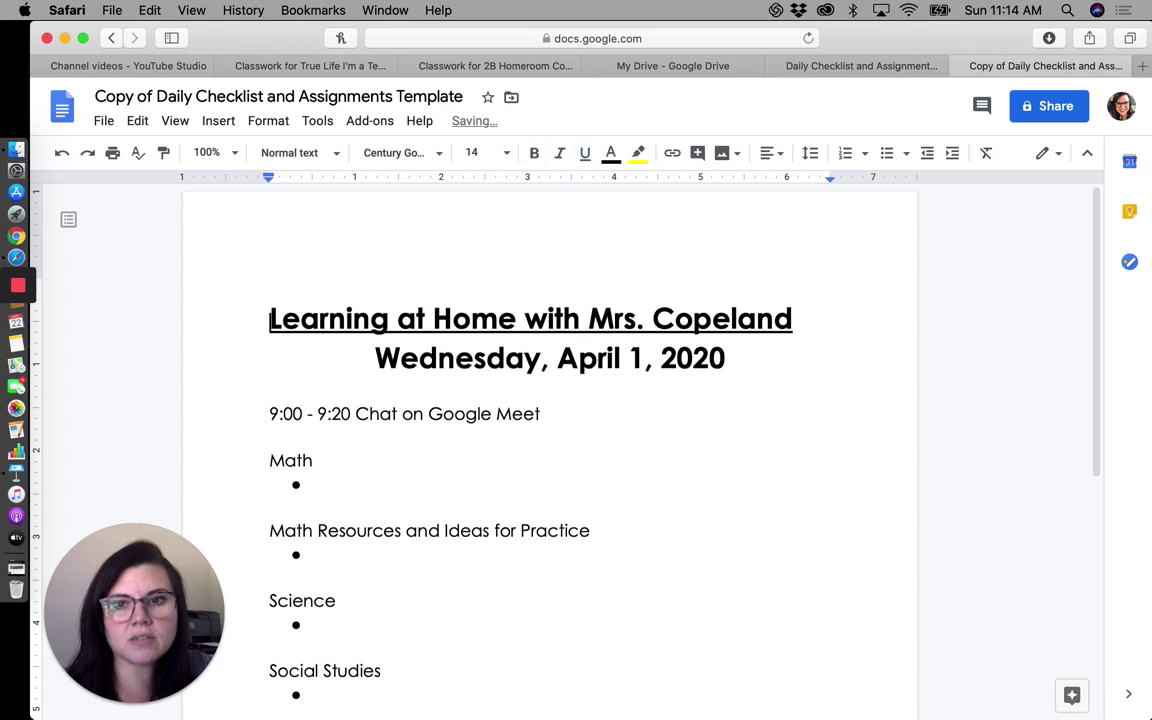
click(765, 155)
click(726, 186)
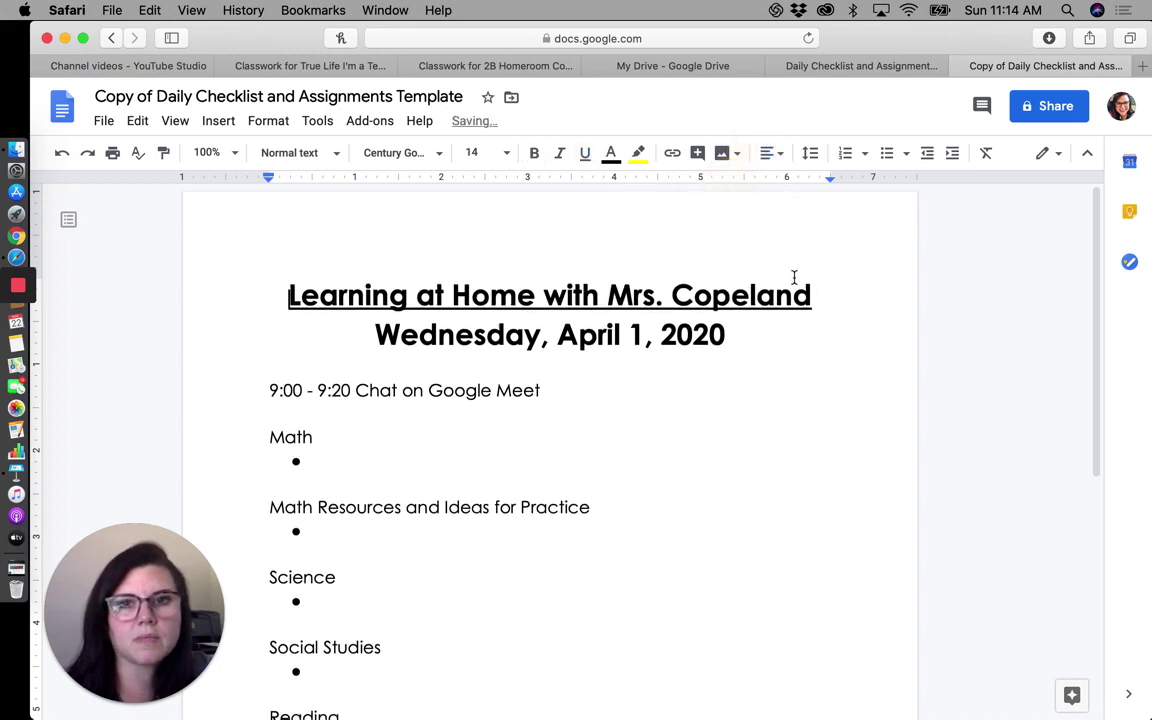
Step: Review the document copy's teacher name, date, Google Meet time and the subject sections from Math to Journal/Writing
drag(812, 295, 606, 295)
drag(740, 336, 399, 344)
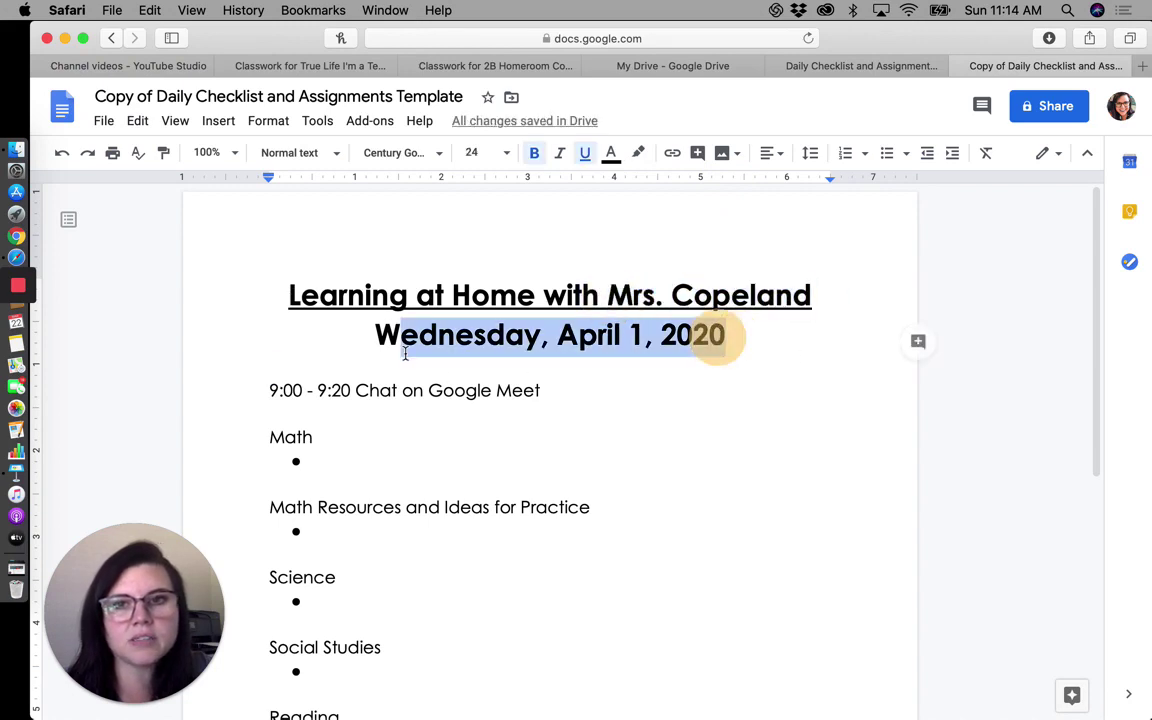
click(569, 388)
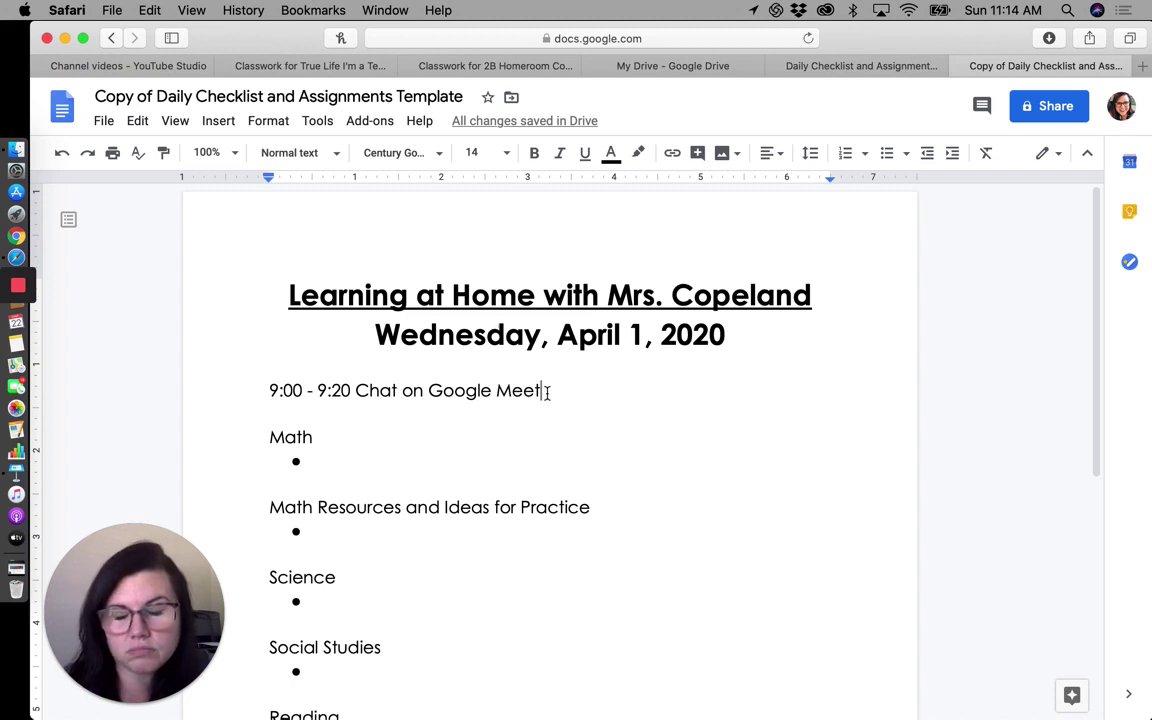
scroll(541, 430, down, 2)
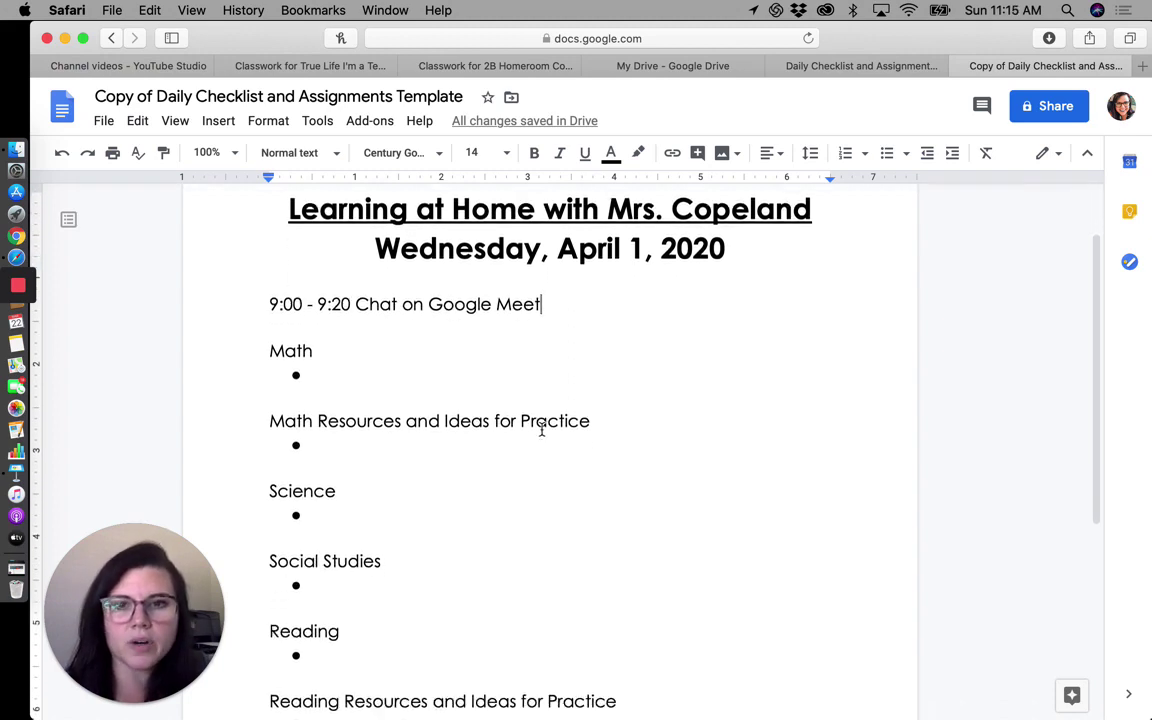
click(327, 373)
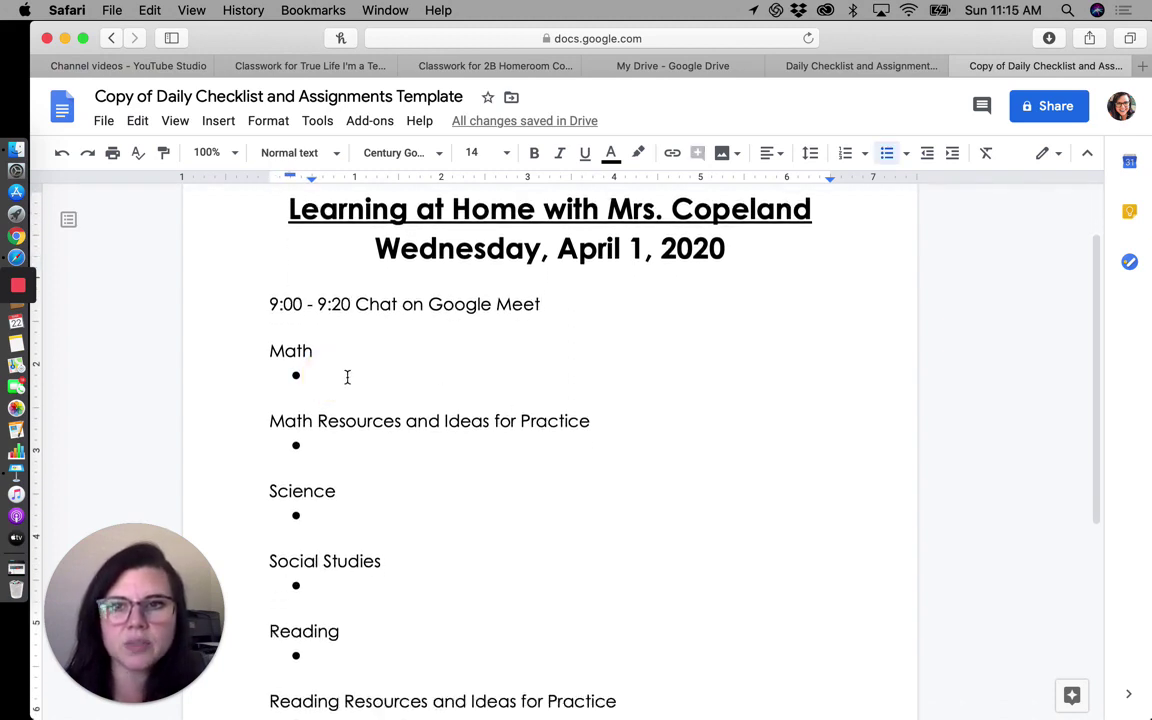
click(340, 450)
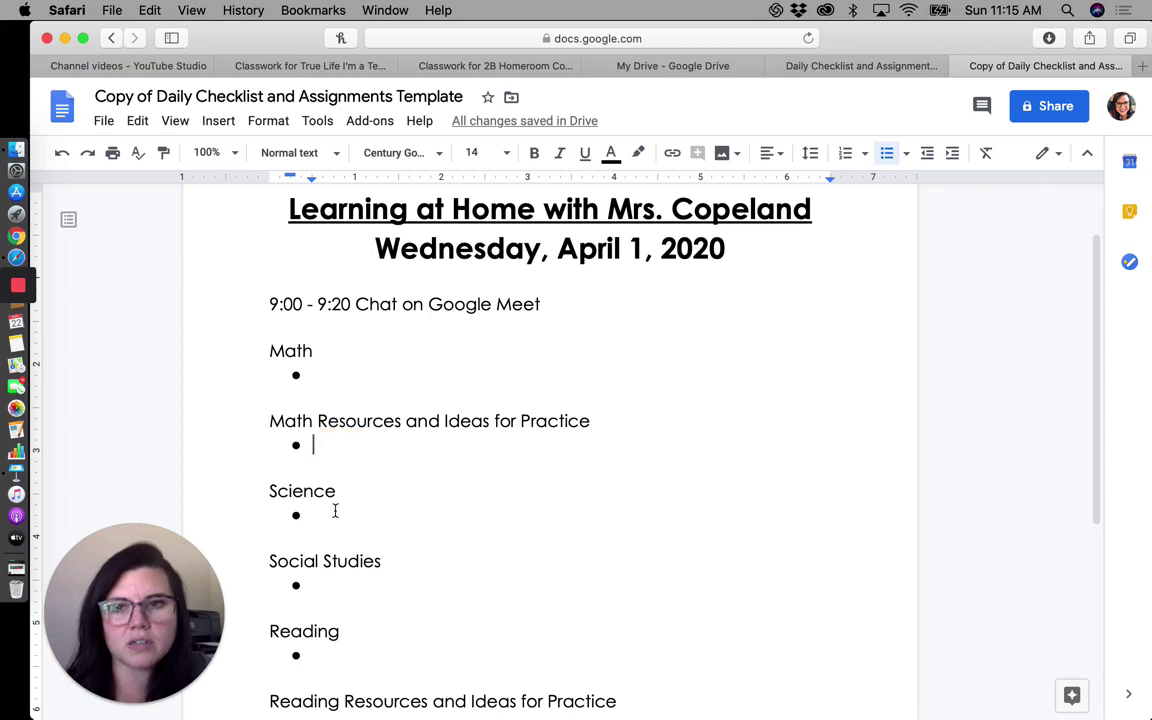
click(334, 512)
scroll(334, 512, down, 4)
scroll(335, 512, down, 2)
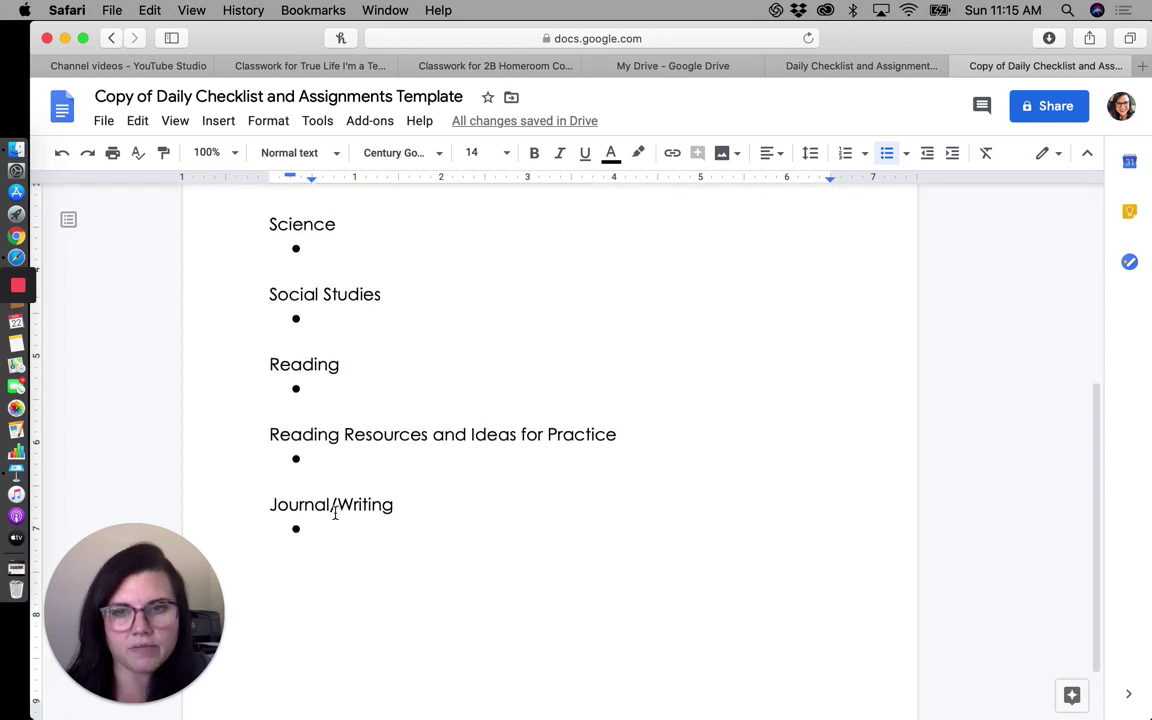
scroll(335, 512, up, 7)
scroll(335, 512, down, 1)
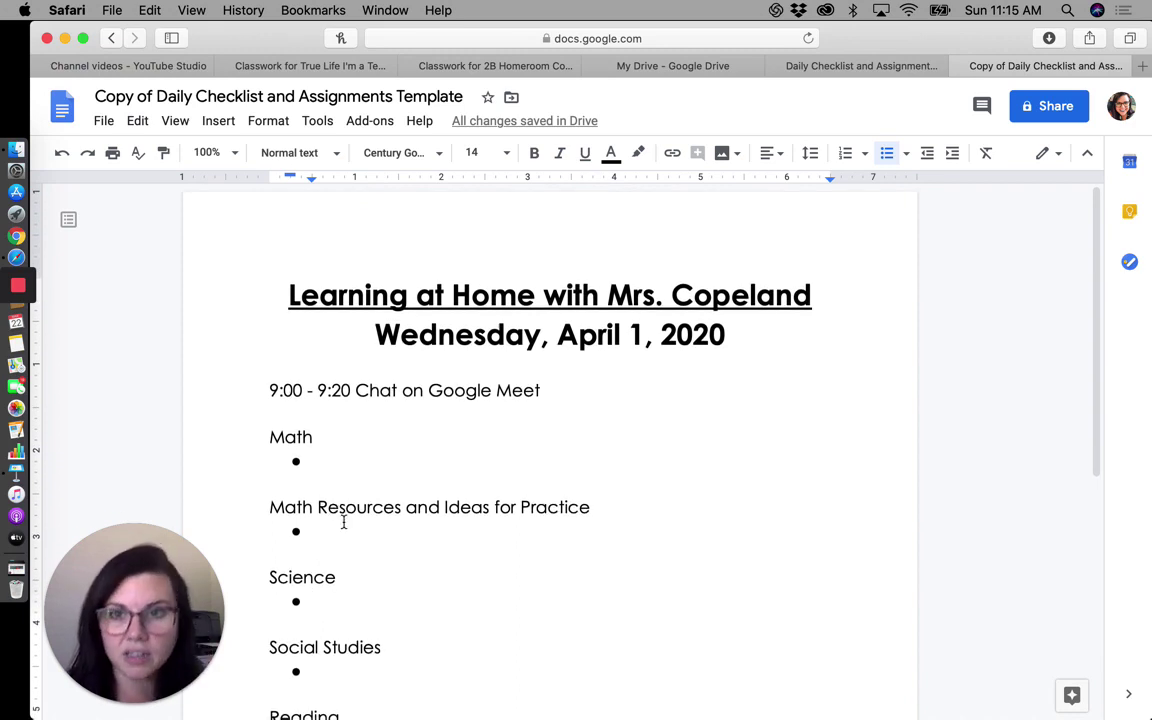
click(348, 460)
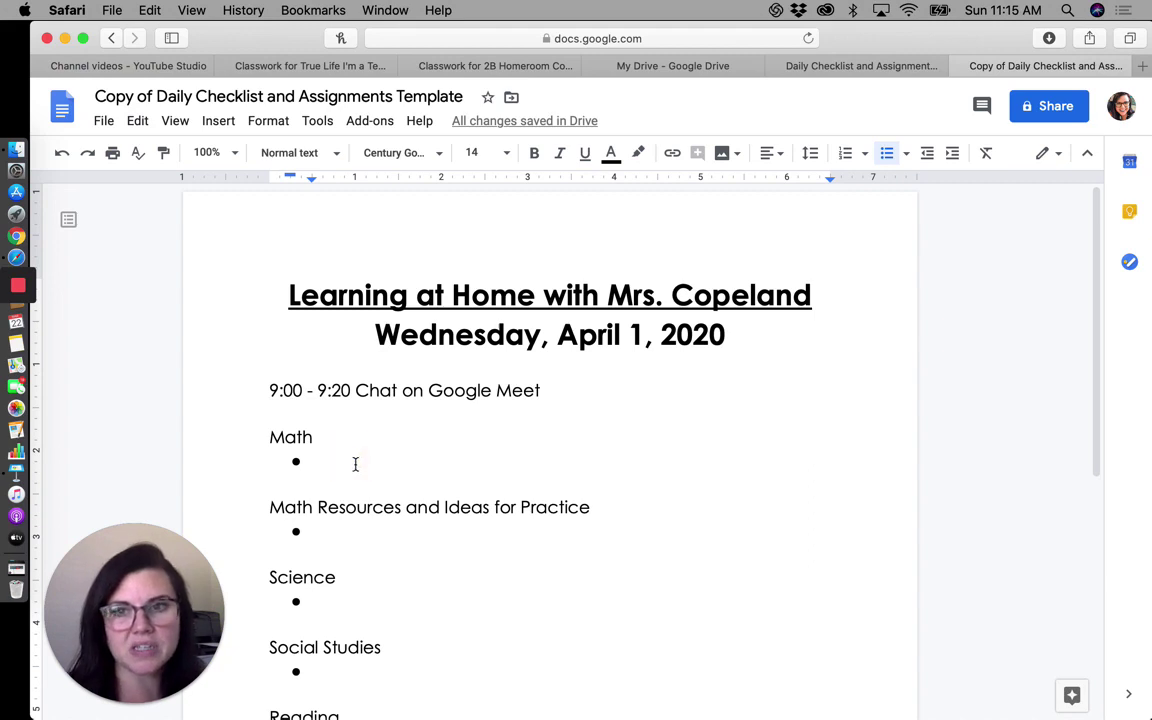
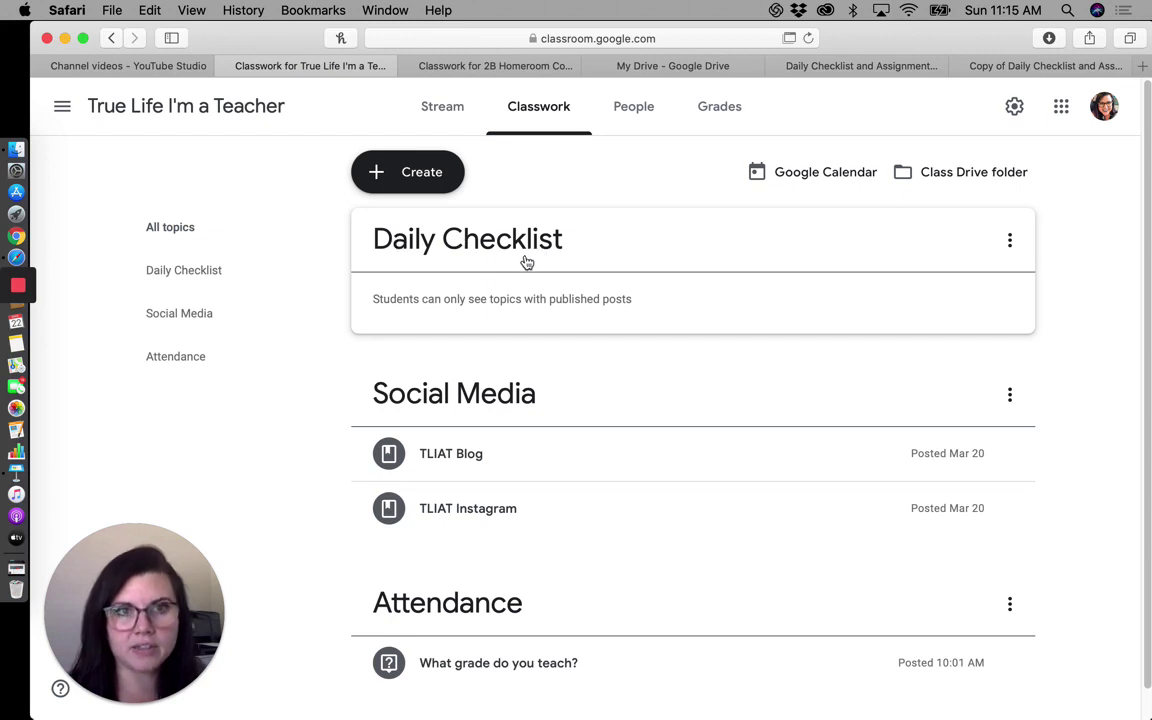
Step: Check the 2B Homeroom Morning Meeting posts and start a new material in the True Life I'm a Teacher classwork
click(497, 63)
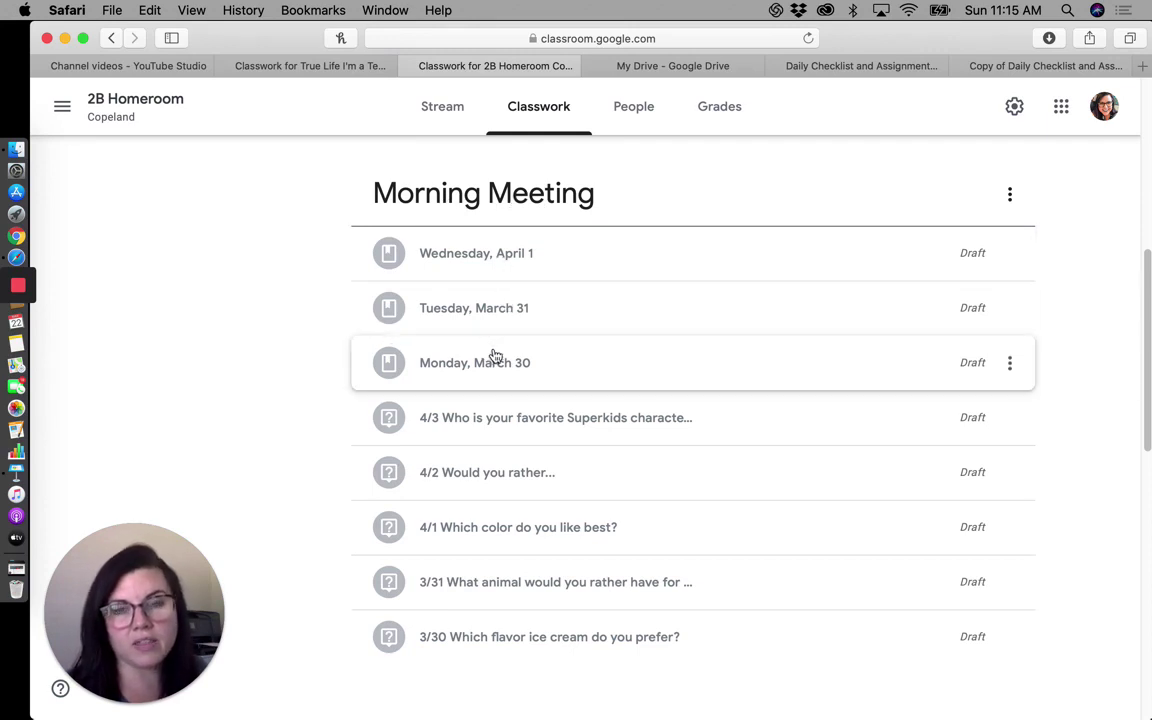
click(371, 72)
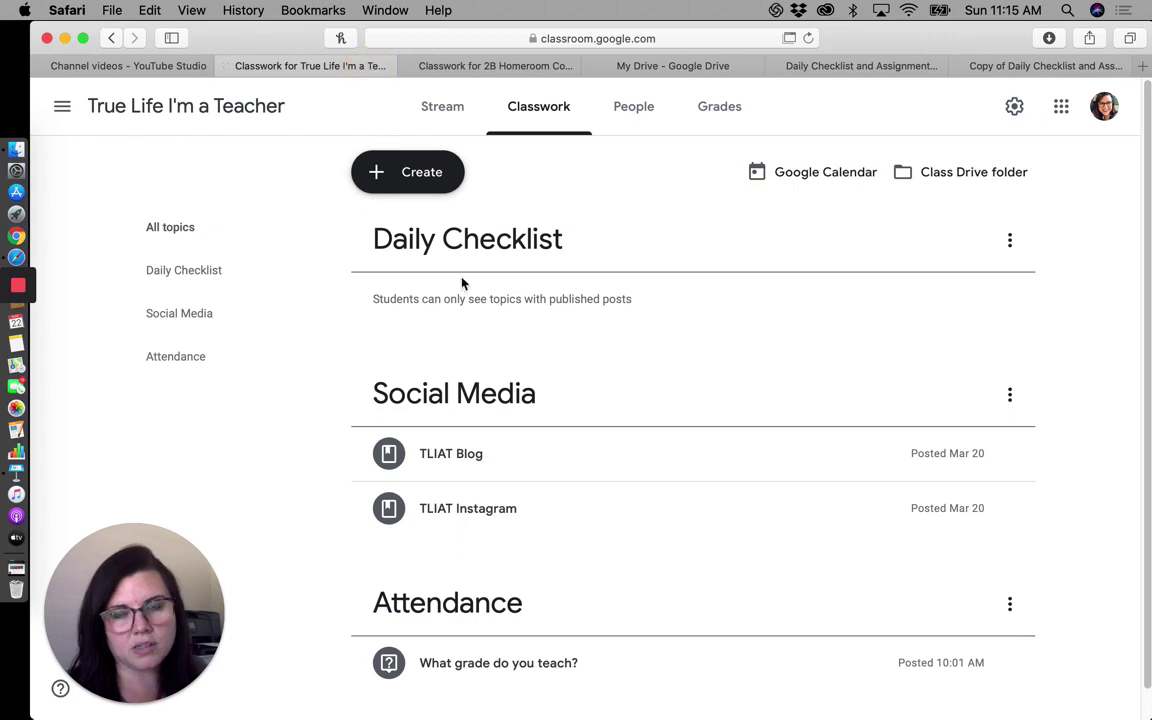
click(406, 172)
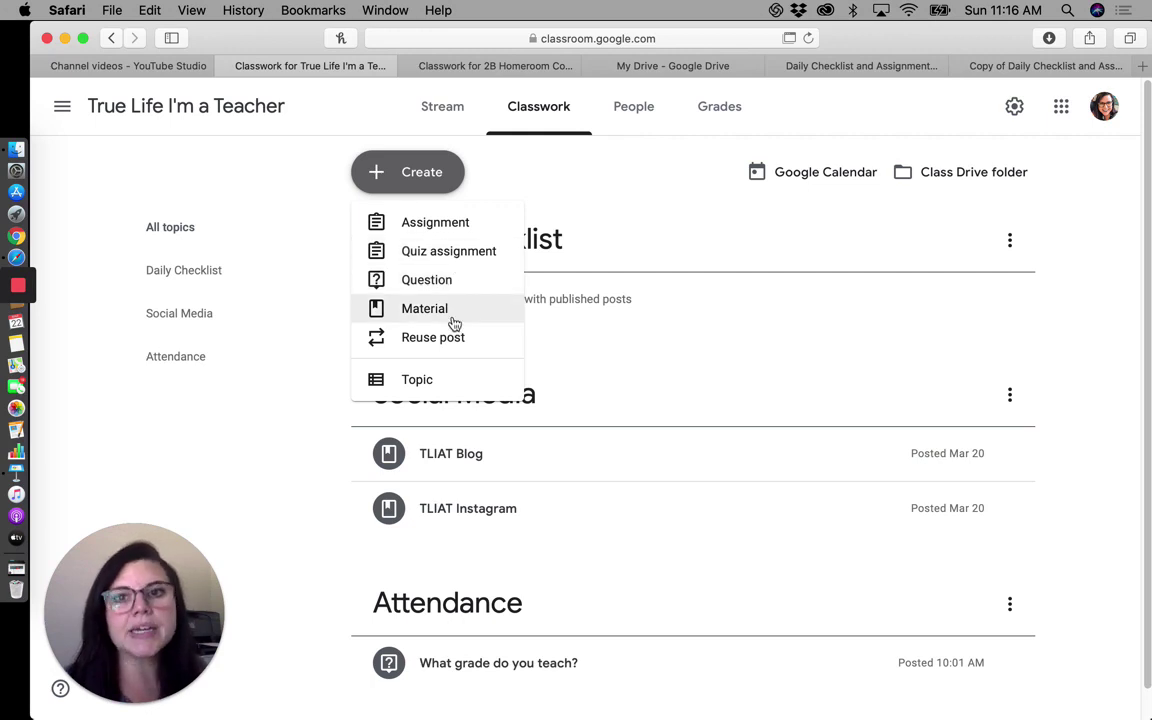
click(449, 315)
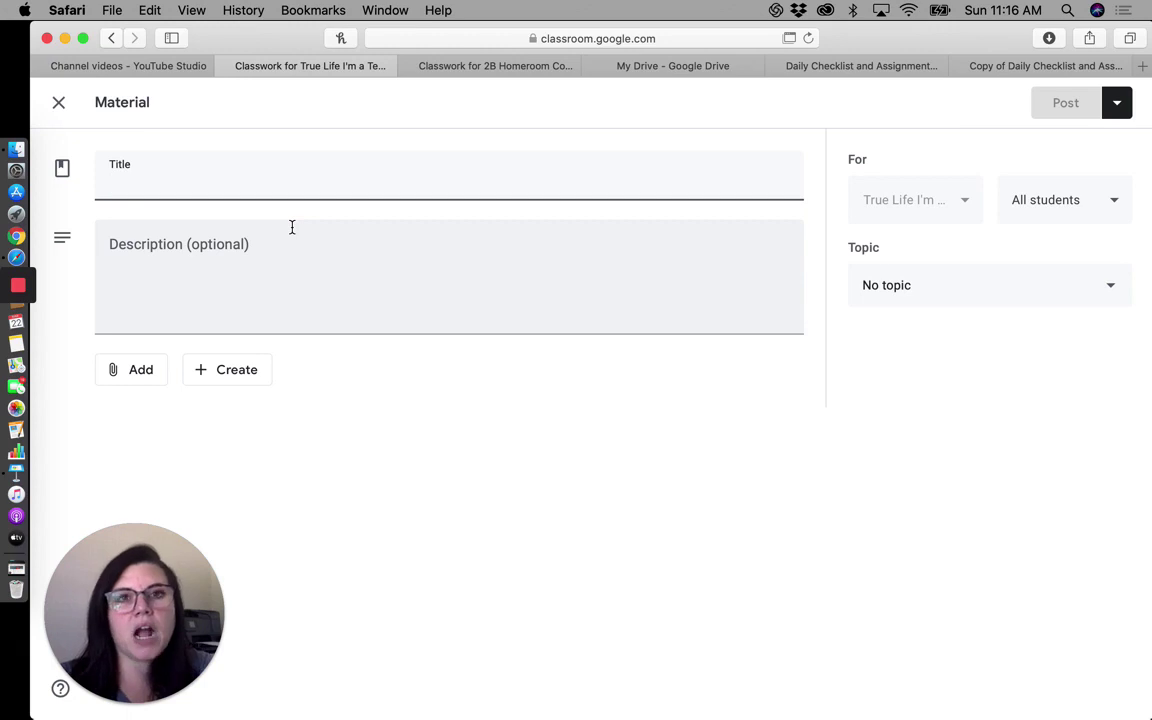
Step: Compare the 2B Homeroom post titles, check today's date, and title the new material Sunday, March 22
click(495, 65)
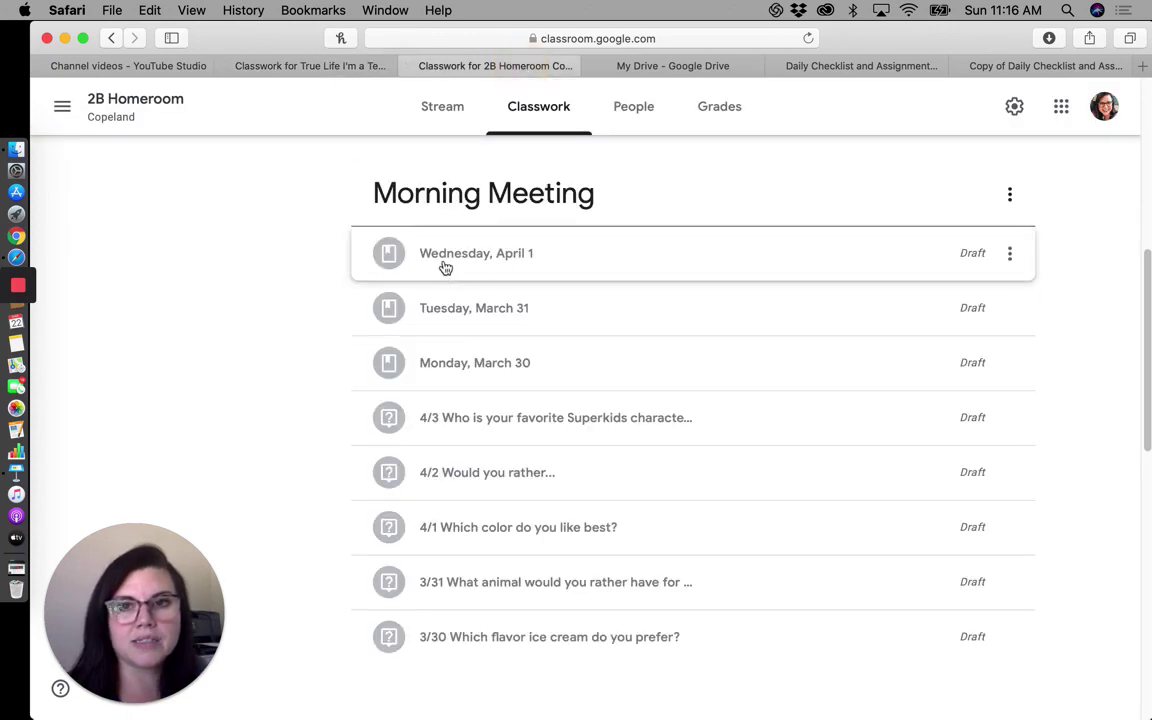
click(300, 65)
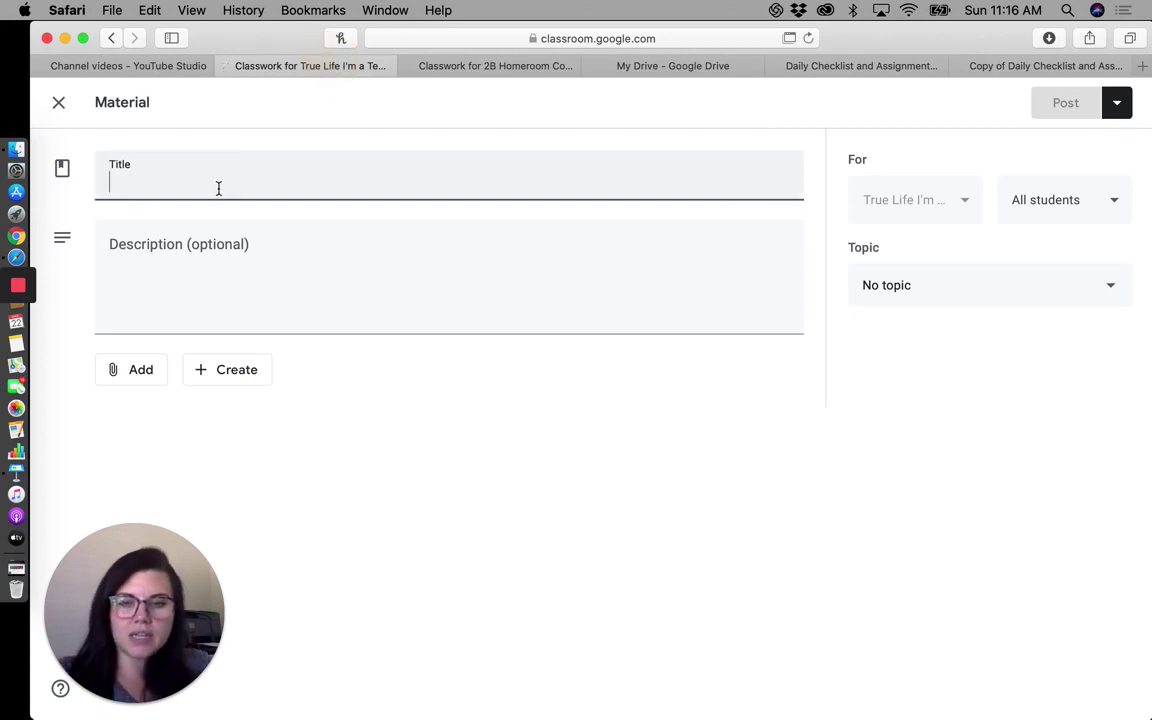
text(Sunday, )
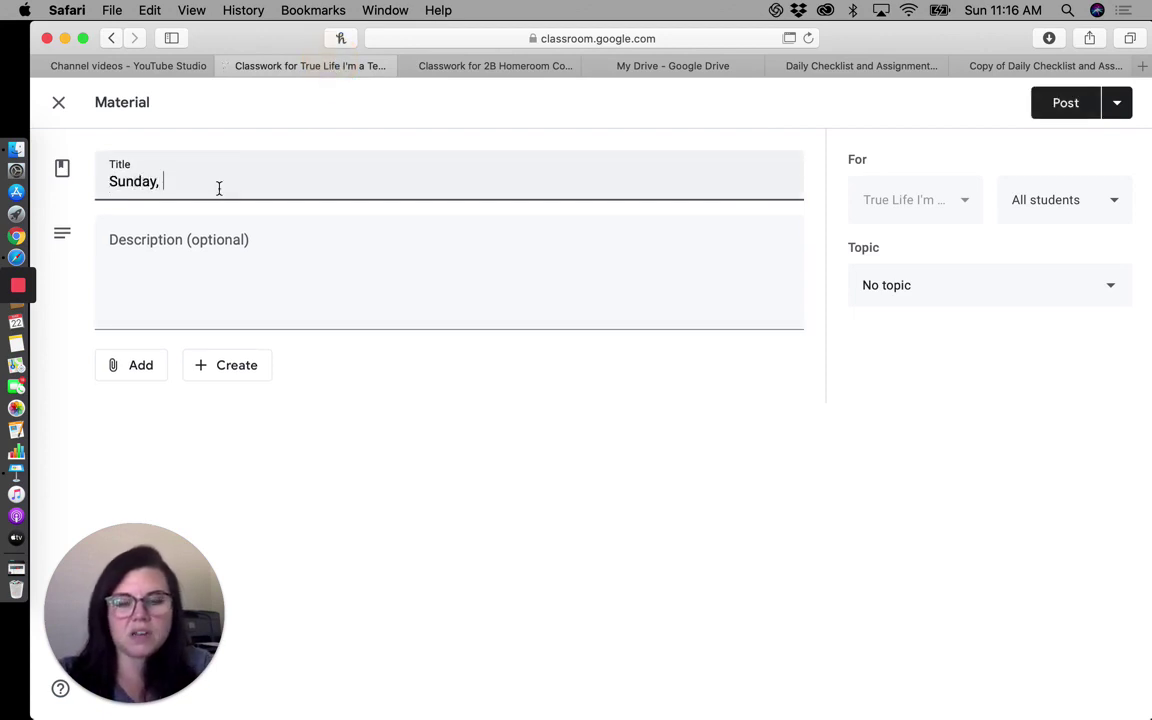
text(March)
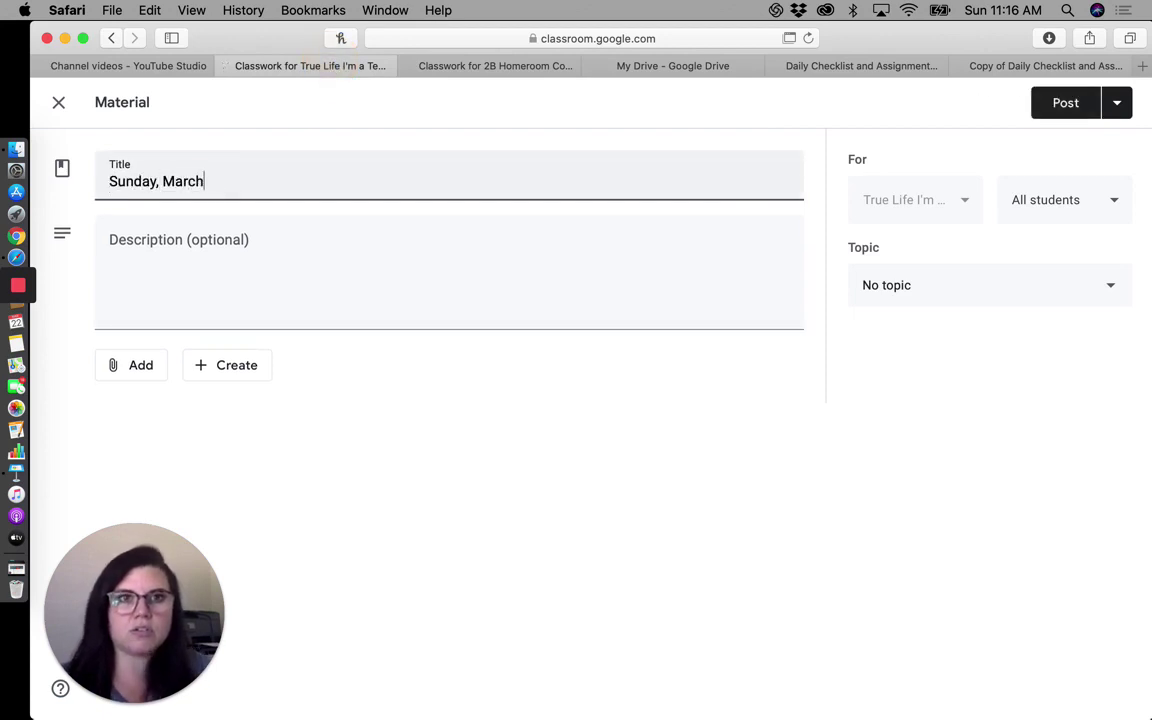
click(1030, 12)
click(1030, 12)
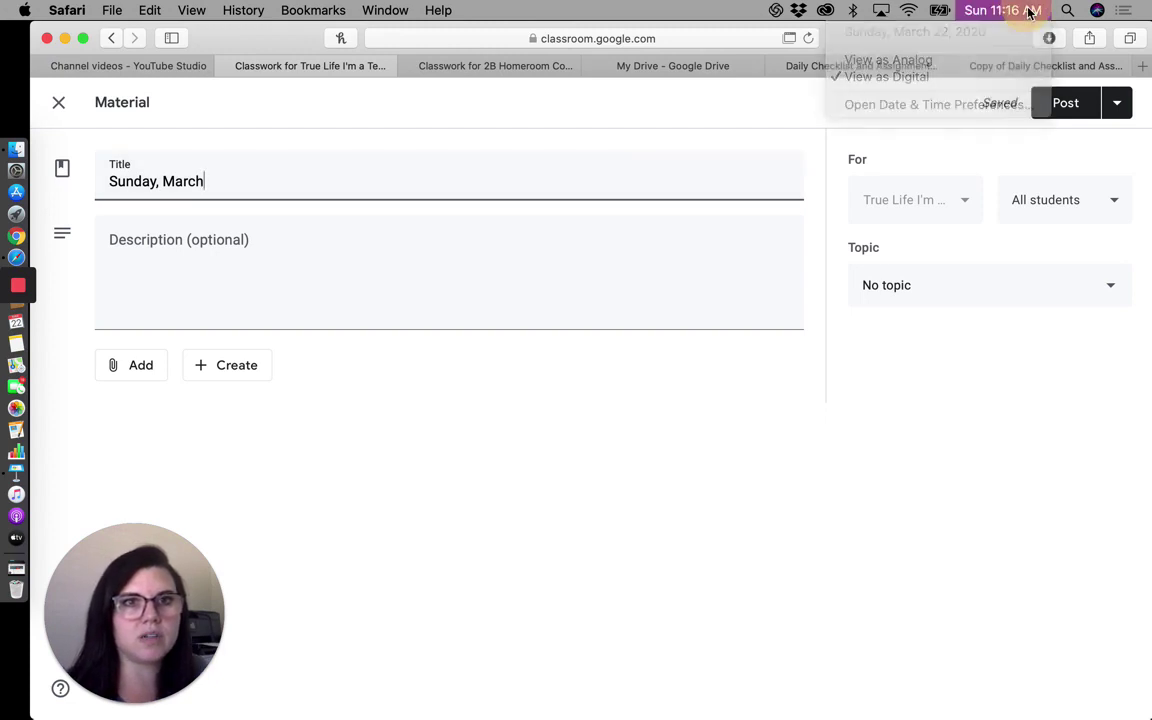
text(rch)
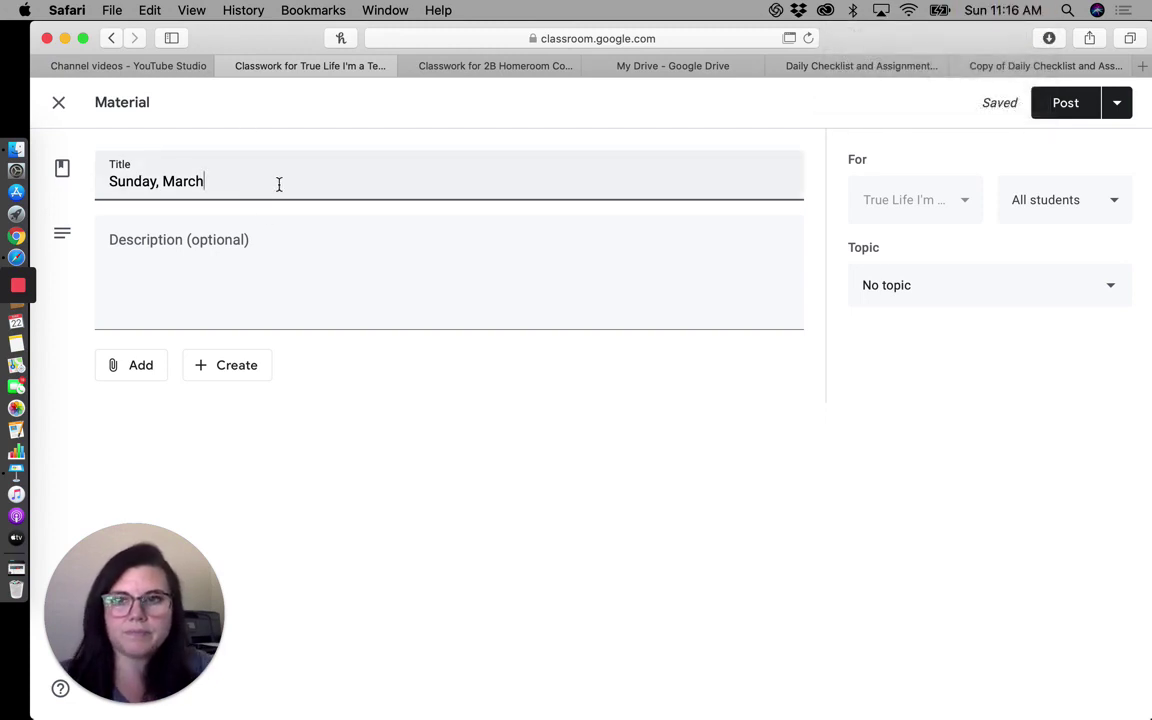
text( 22)
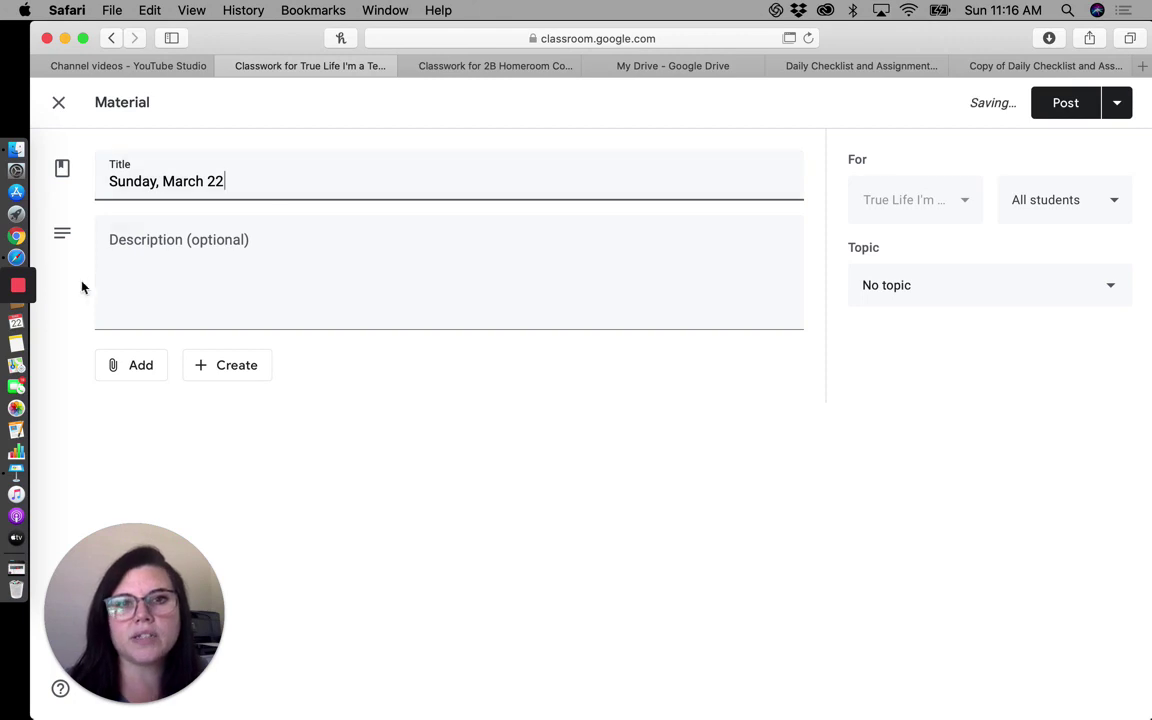
Step: Start attaching a Google Drive file to the material and select the Copy of Daily Checklist and Assignments Template
click(194, 249)
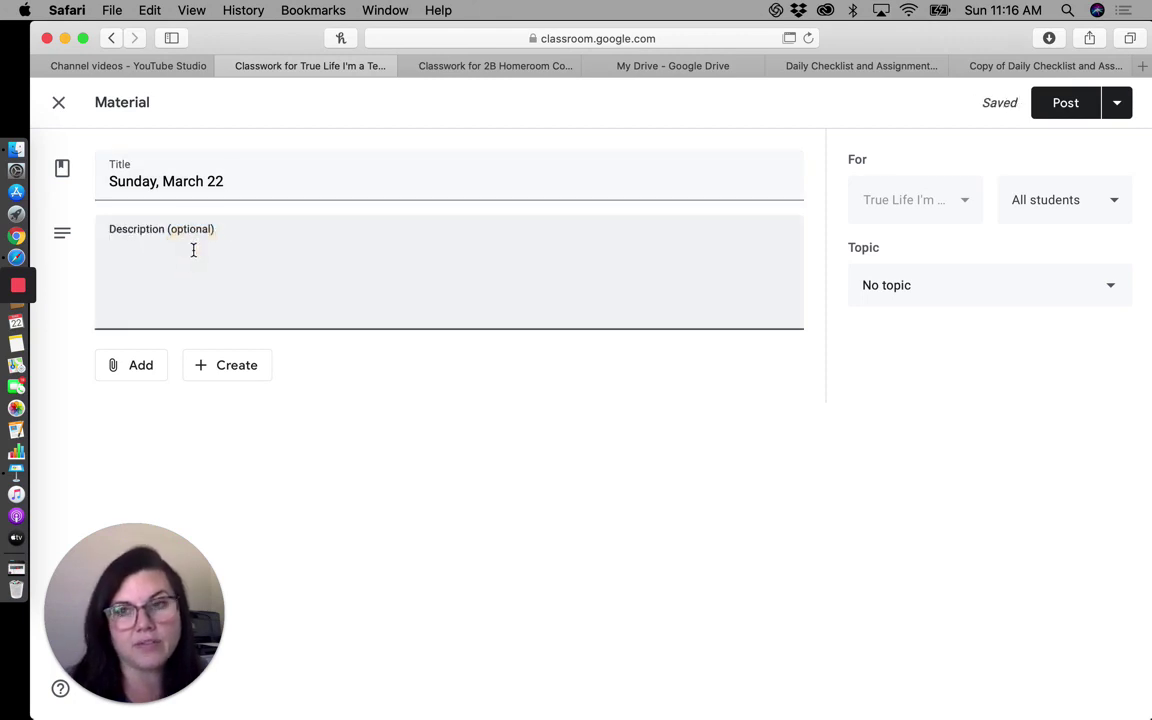
click(135, 368)
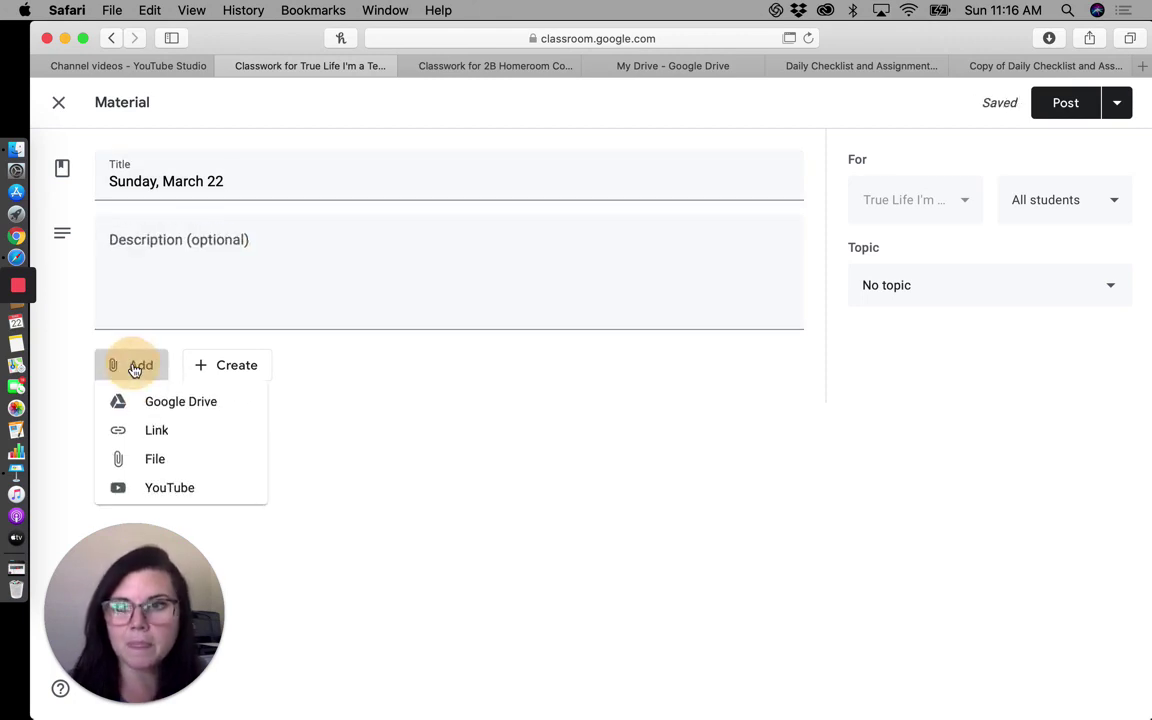
click(188, 415)
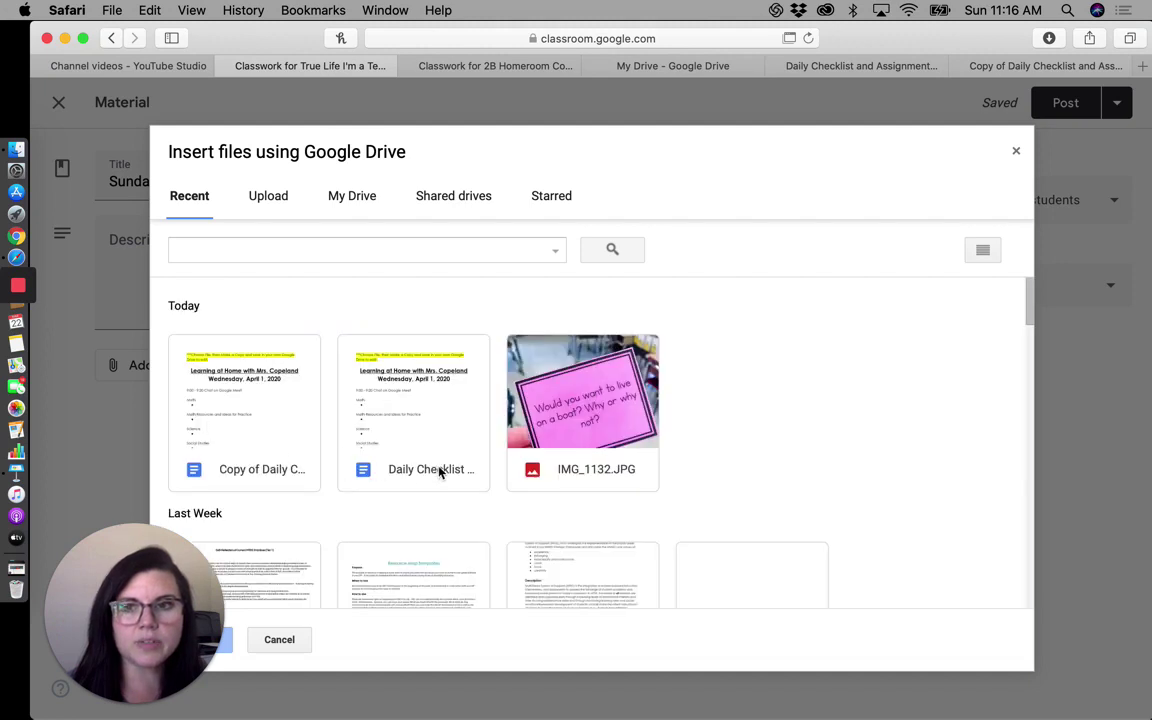
click(267, 405)
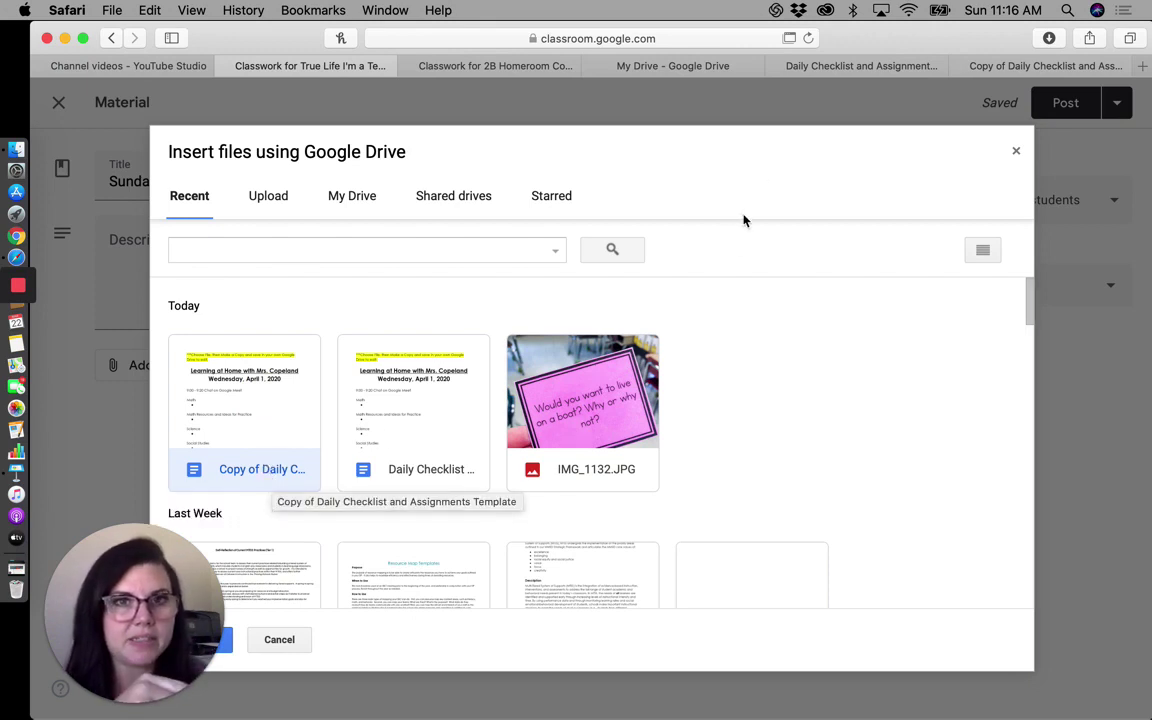
Step: From the Google Docs home list, rename the Copy of Daily Checklist and Assignments Template as Sunday 22
click(850, 70)
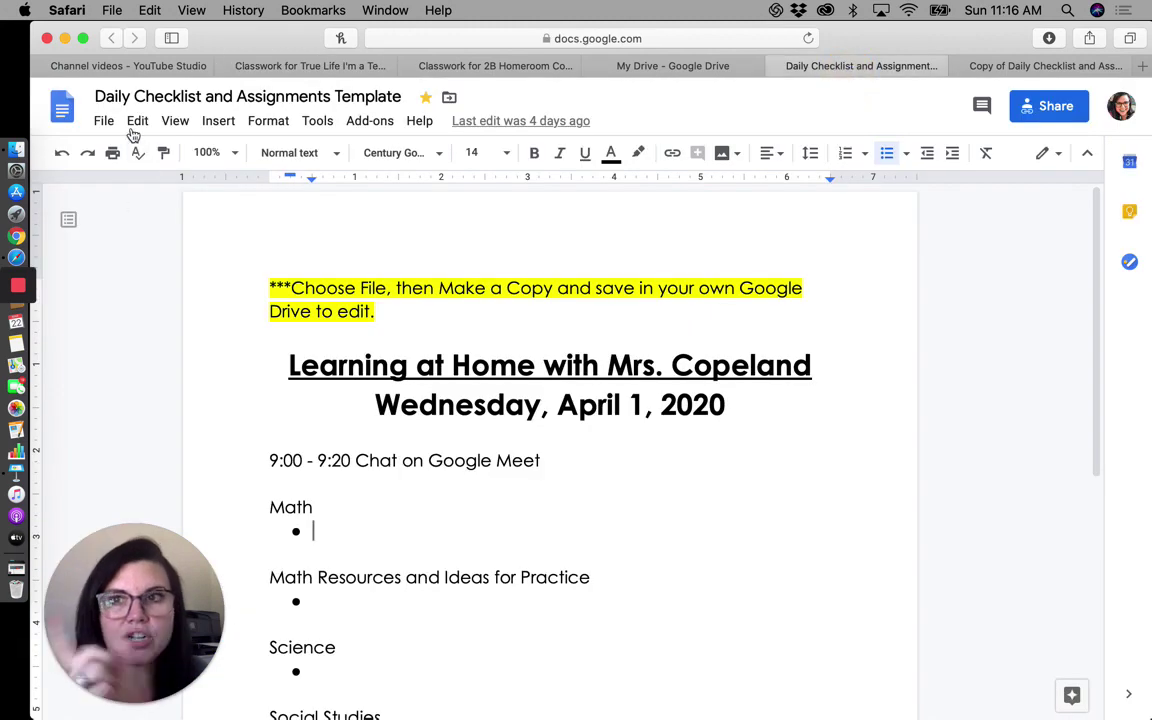
click(66, 116)
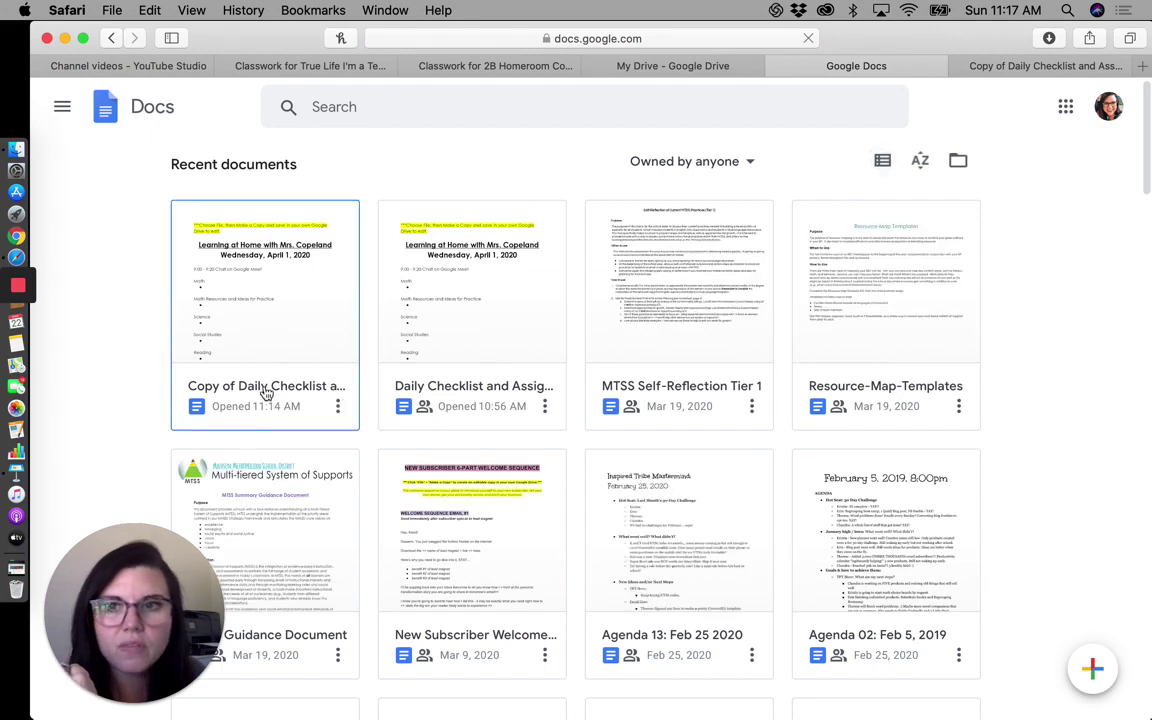
click(338, 406)
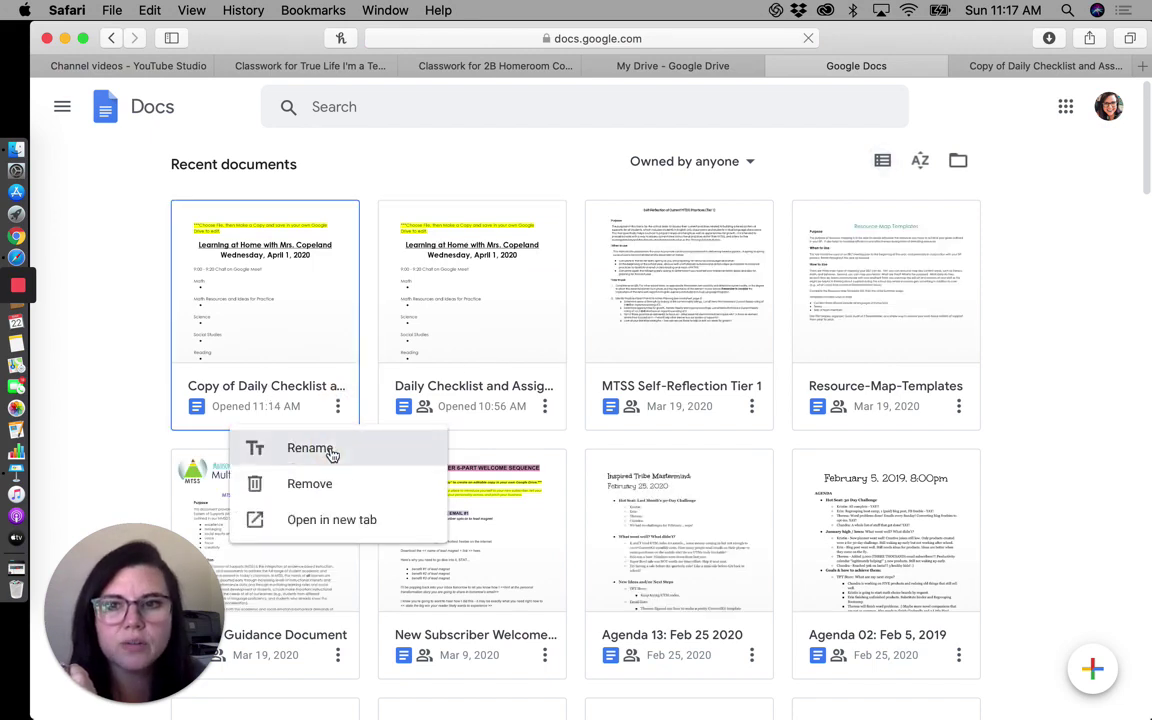
click(310, 449)
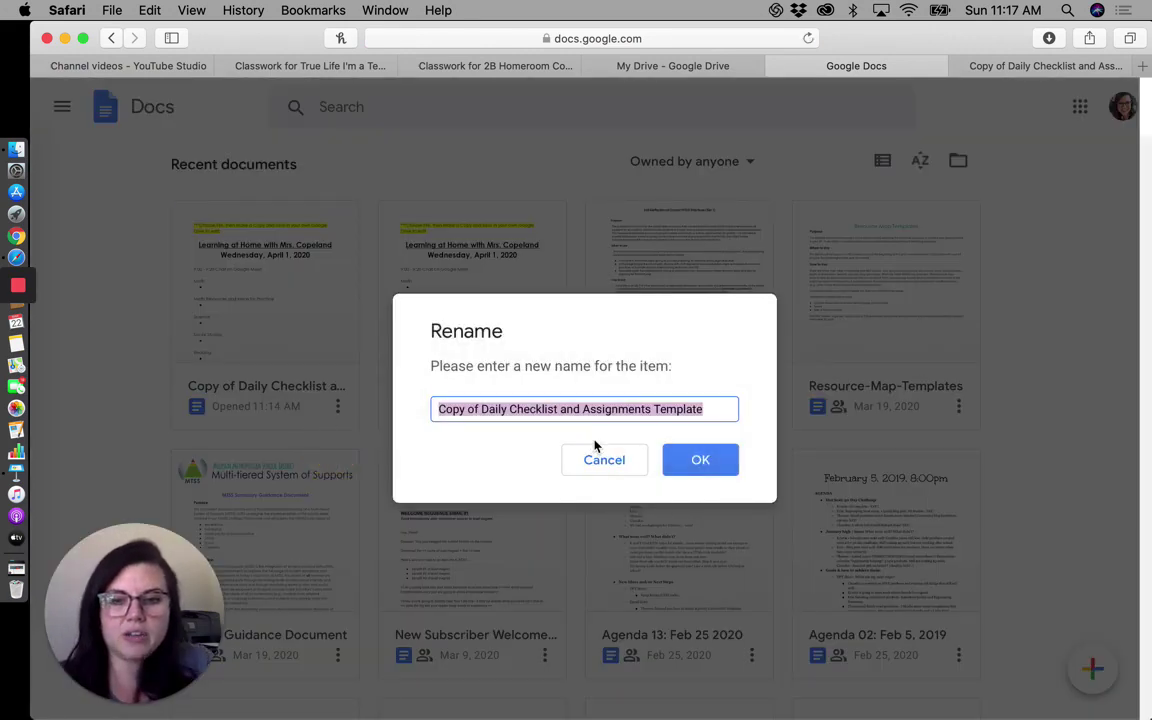
text(Sunday 22)
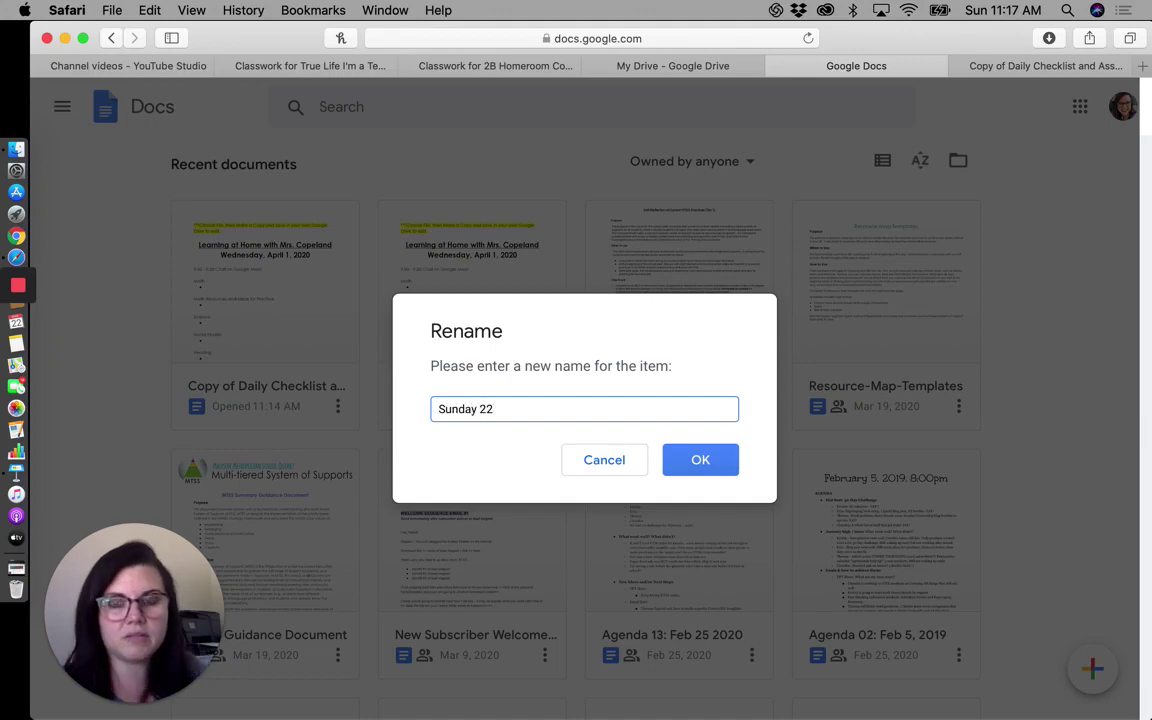
click(694, 458)
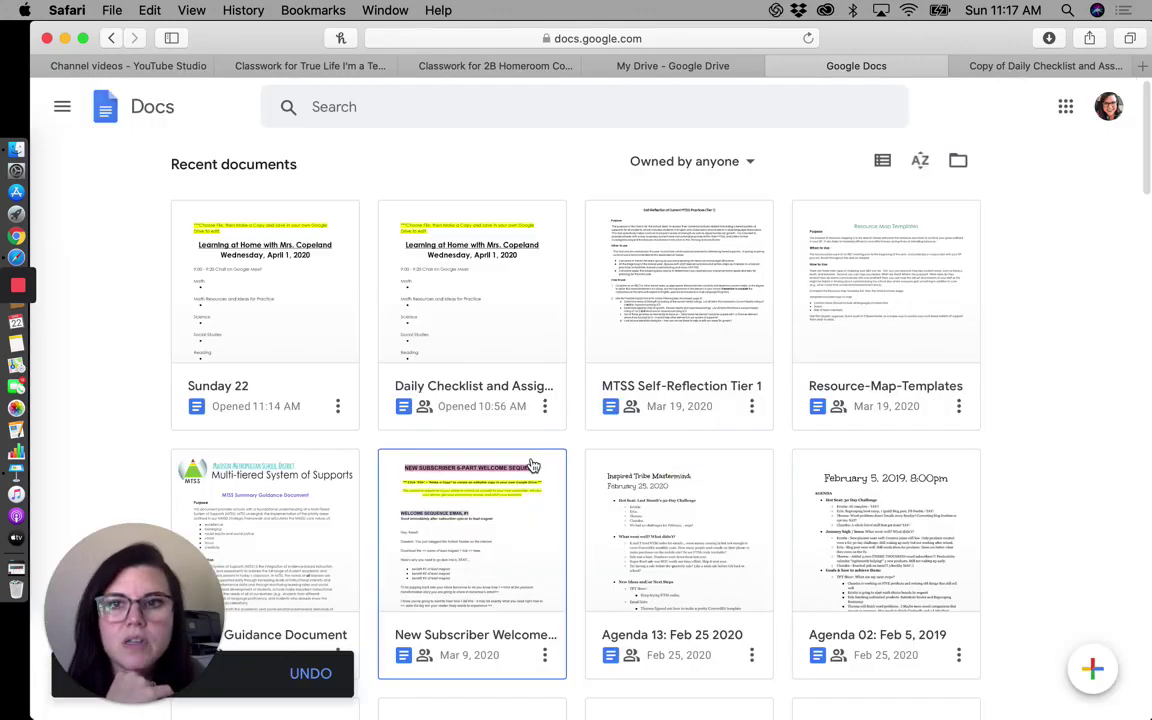
Step: Return to the Sunday 22 document and look at its file options for making a copy
click(343, 410)
click(346, 413)
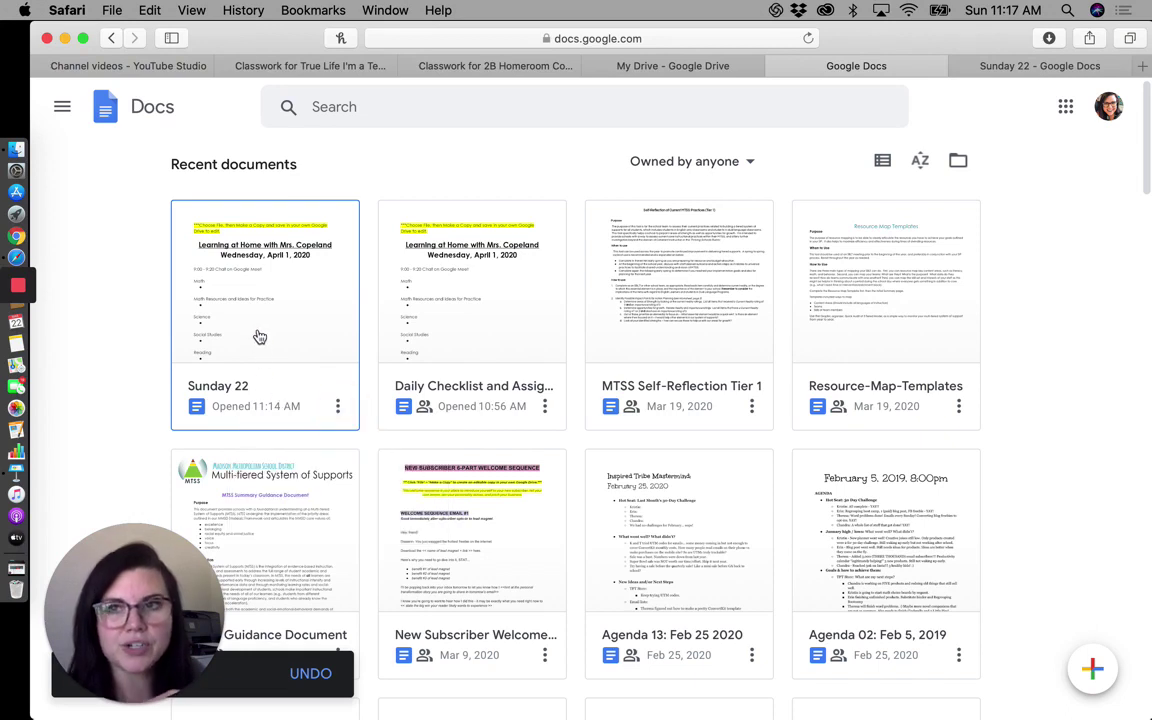
click(994, 70)
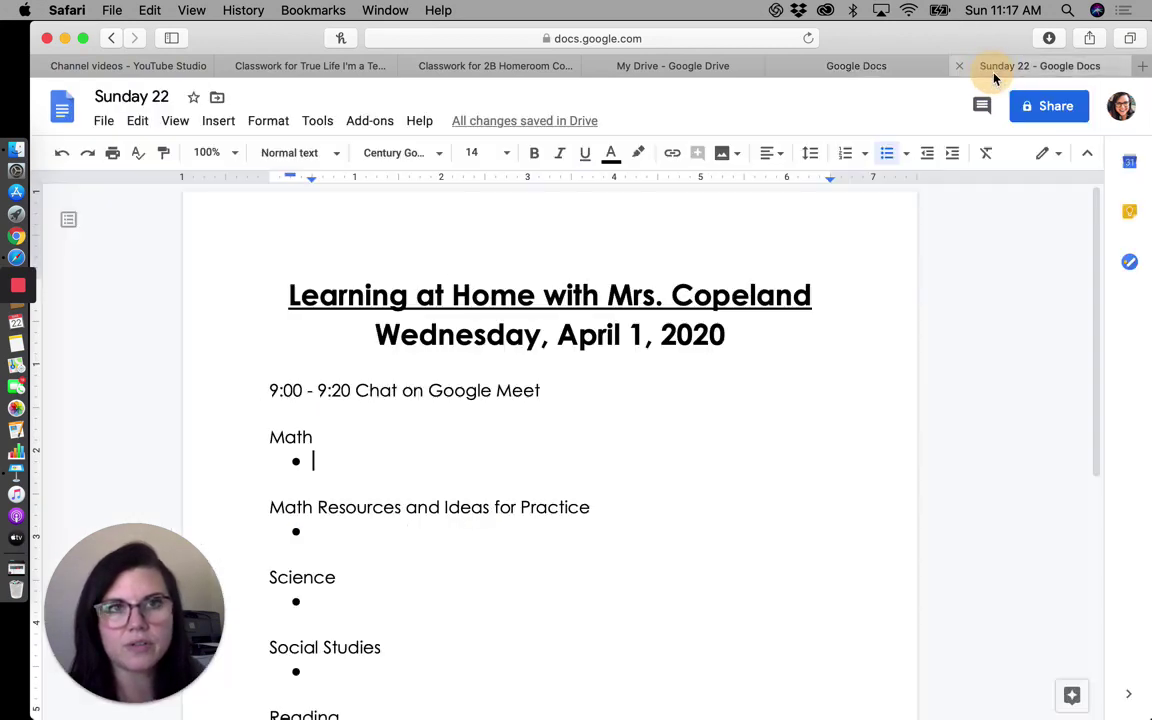
click(103, 121)
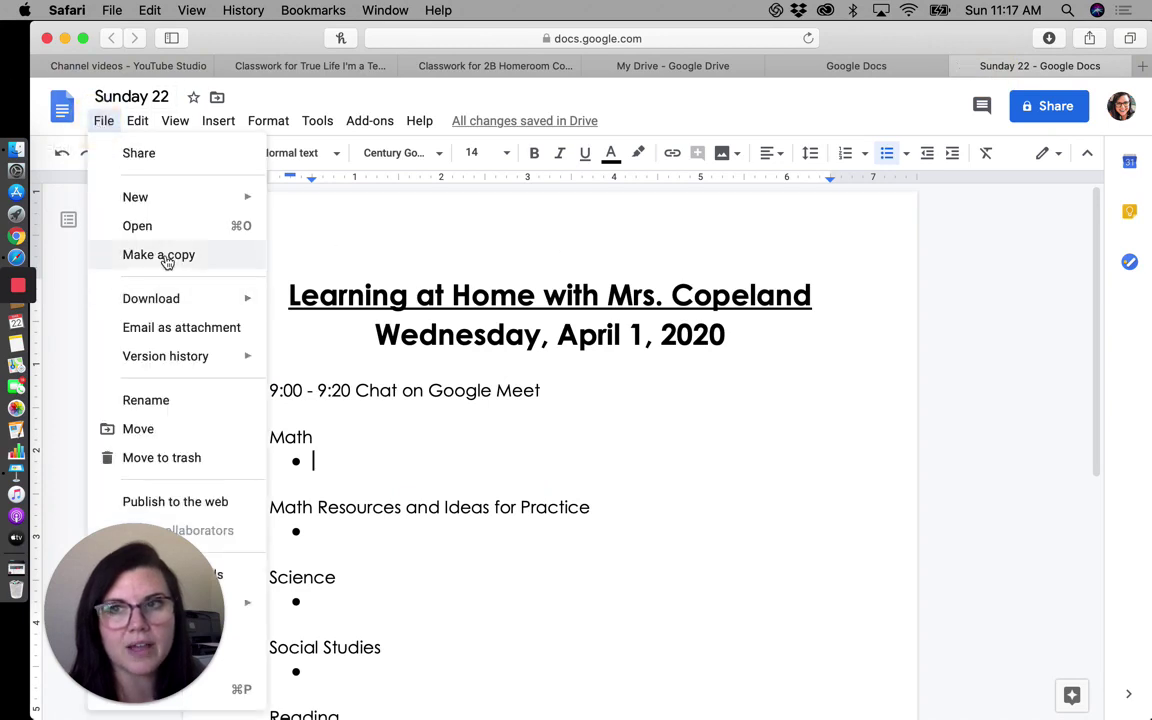
click(100, 126)
Step: Go back to the 2B Homeroom classwork in Google Classroom
click(920, 68)
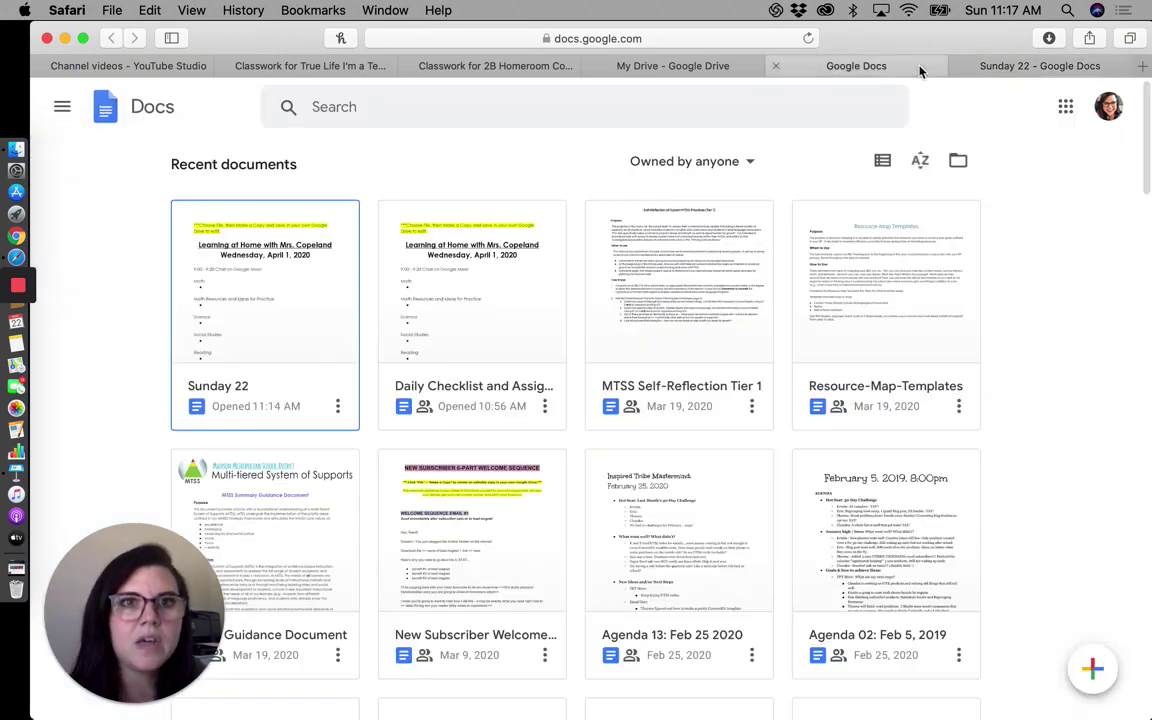
click(676, 65)
click(480, 70)
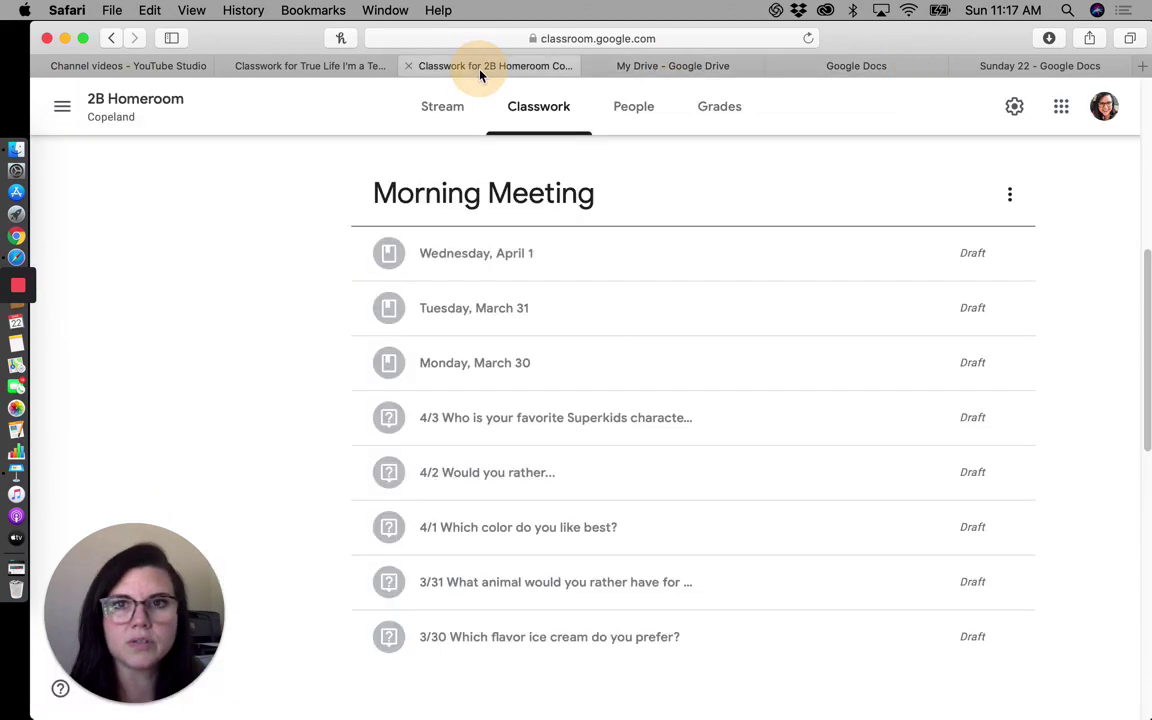
Step: Try attaching the Copy of Daily Checklist and Assignments Template to the Sunday, March 22 material, and remove the attachment
click(357, 67)
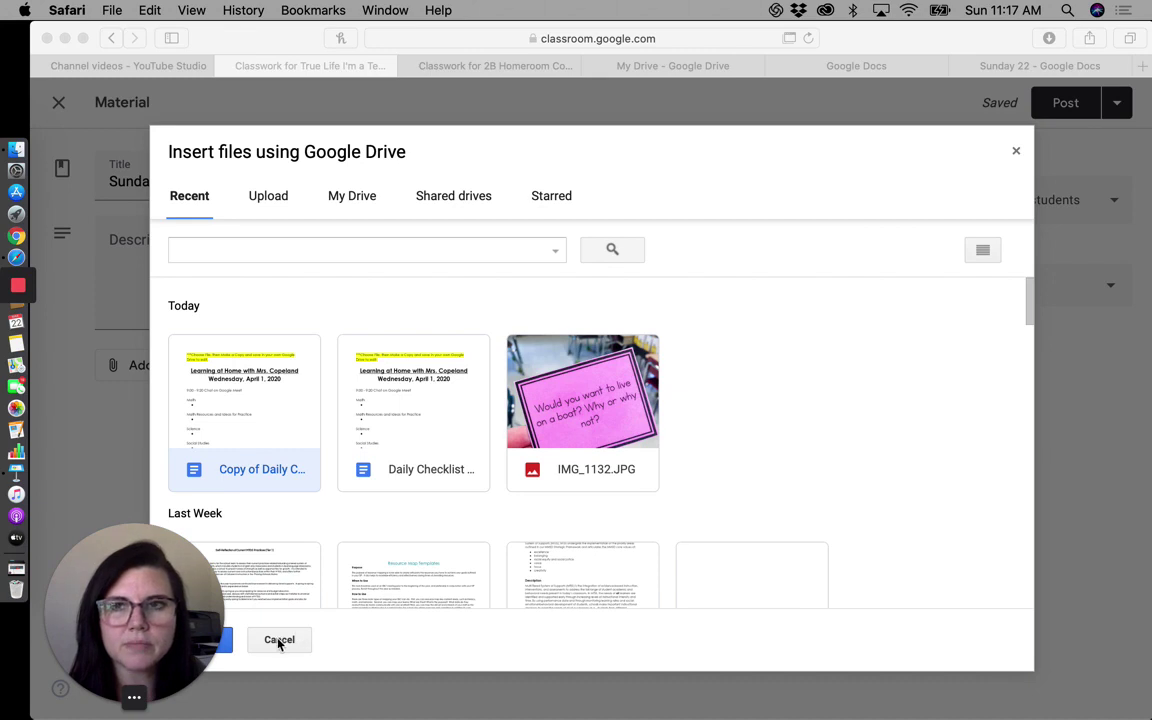
click(236, 453)
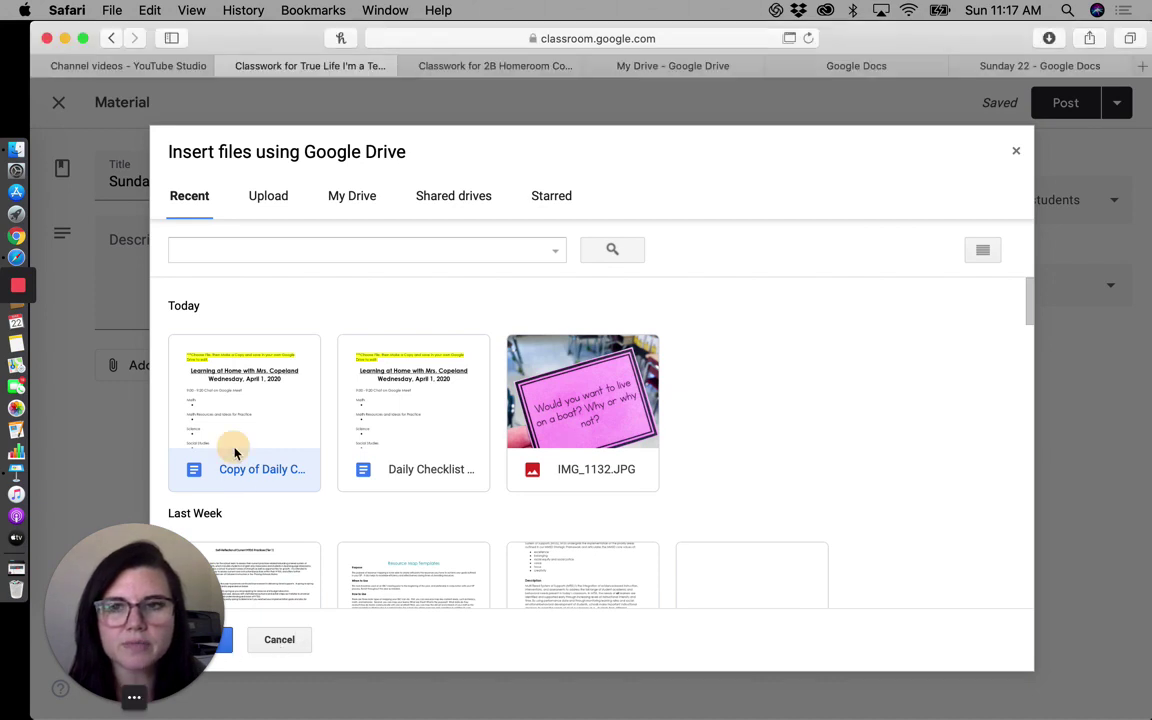
click(237, 455)
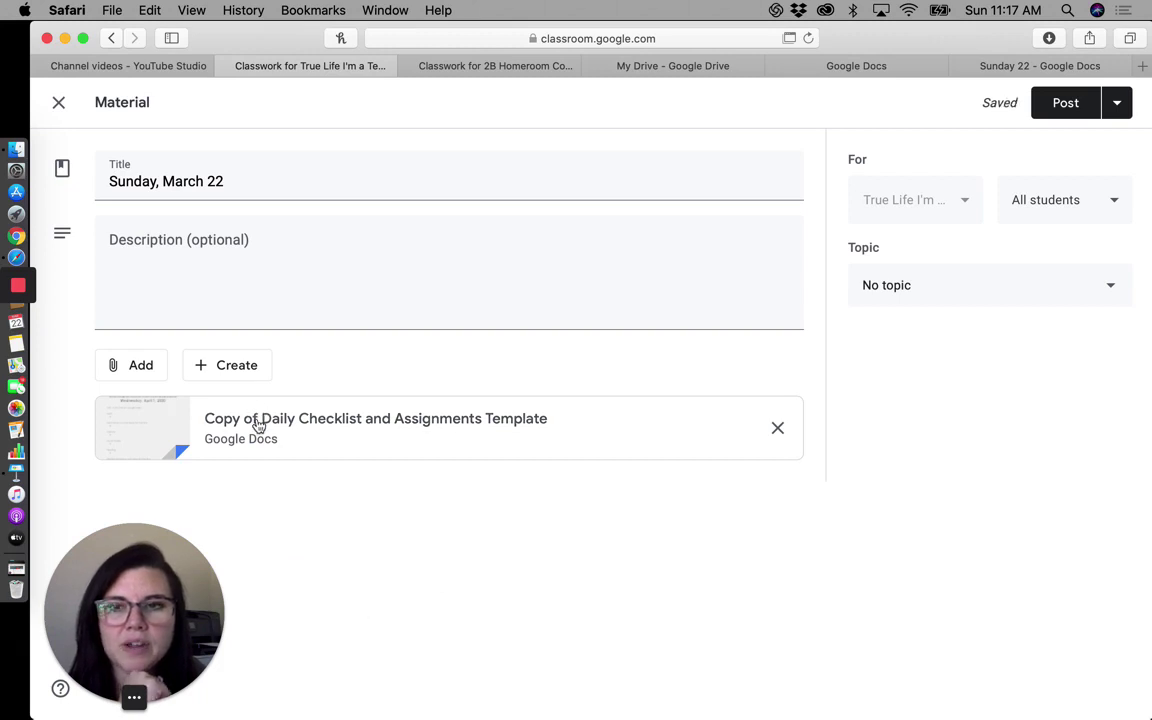
click(778, 430)
Step: Create a new blank Google Docs document as the attachment of the Sunday, March 22 material and open it
click(211, 372)
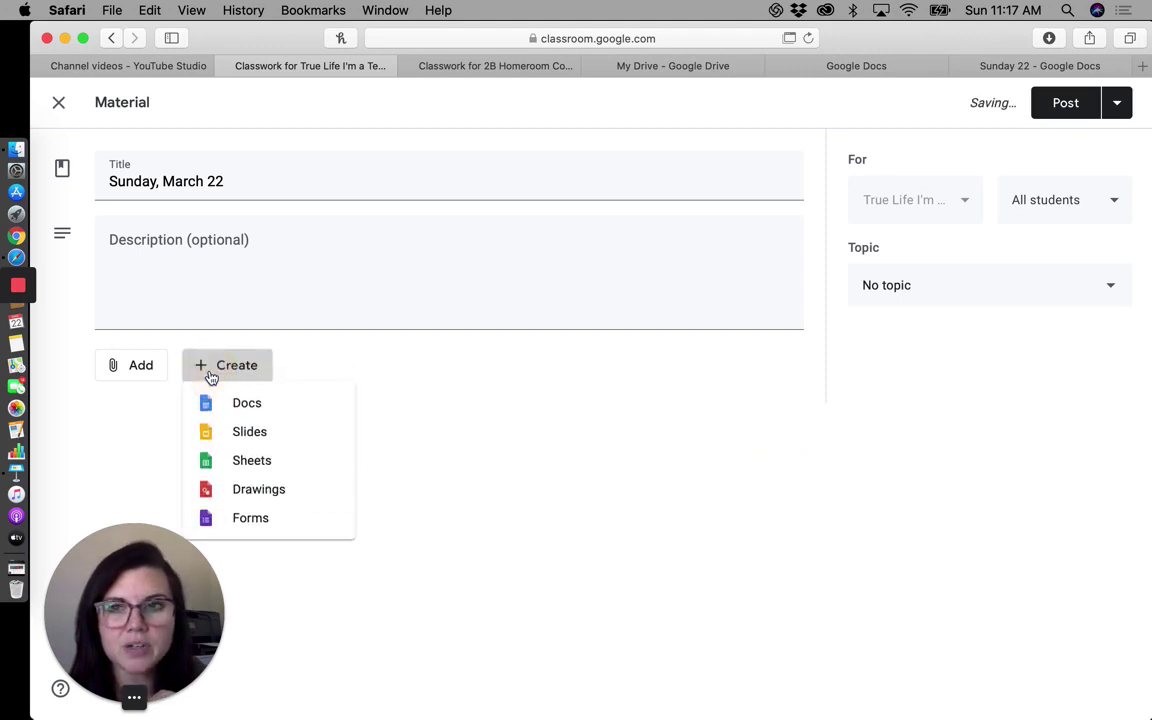
click(258, 414)
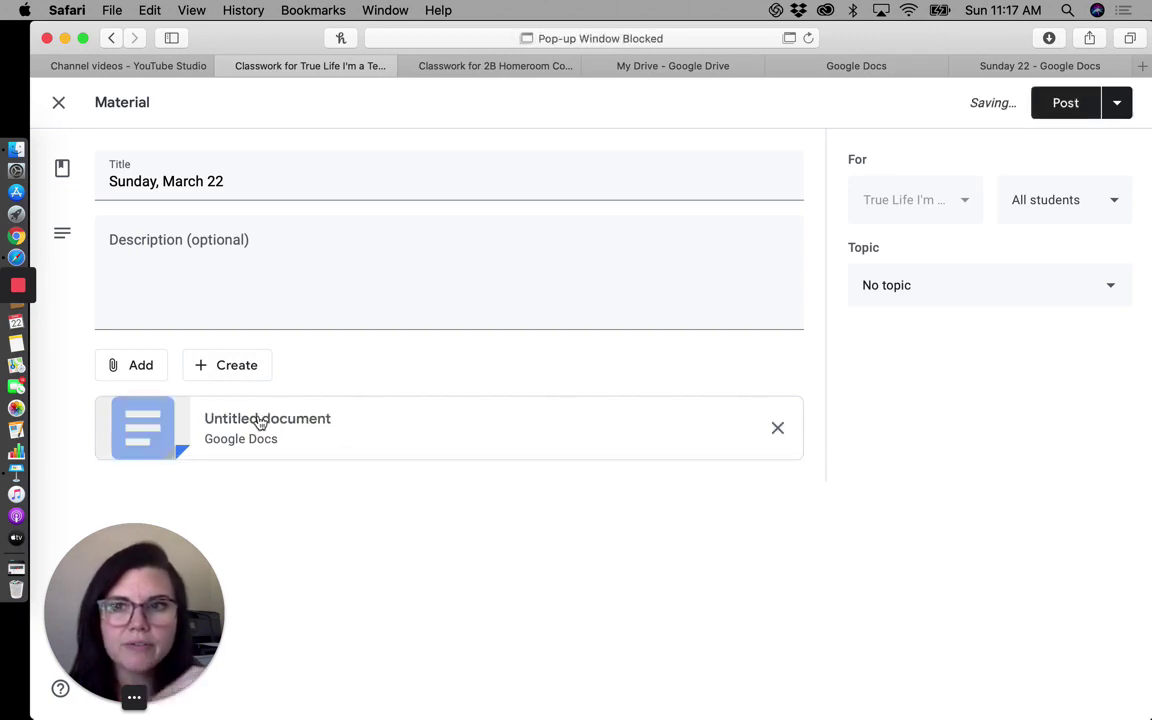
click(259, 423)
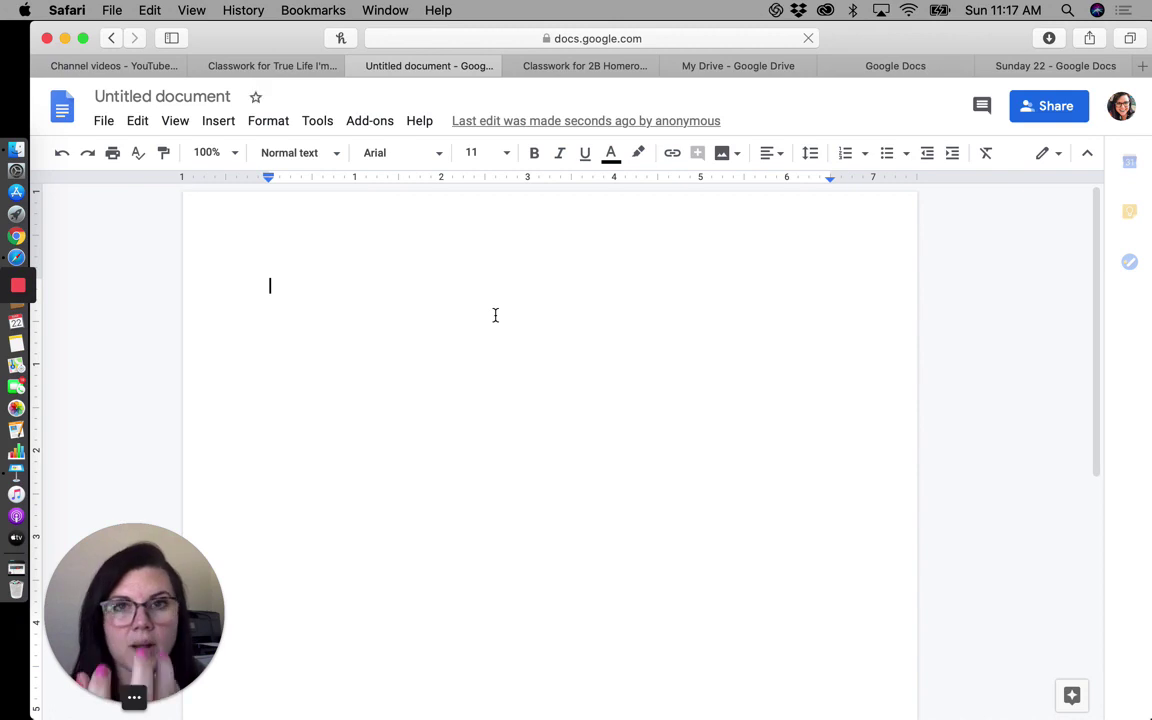
Step: Copy the entire contents of the Sunday 22 document into the new untitled document
click(979, 65)
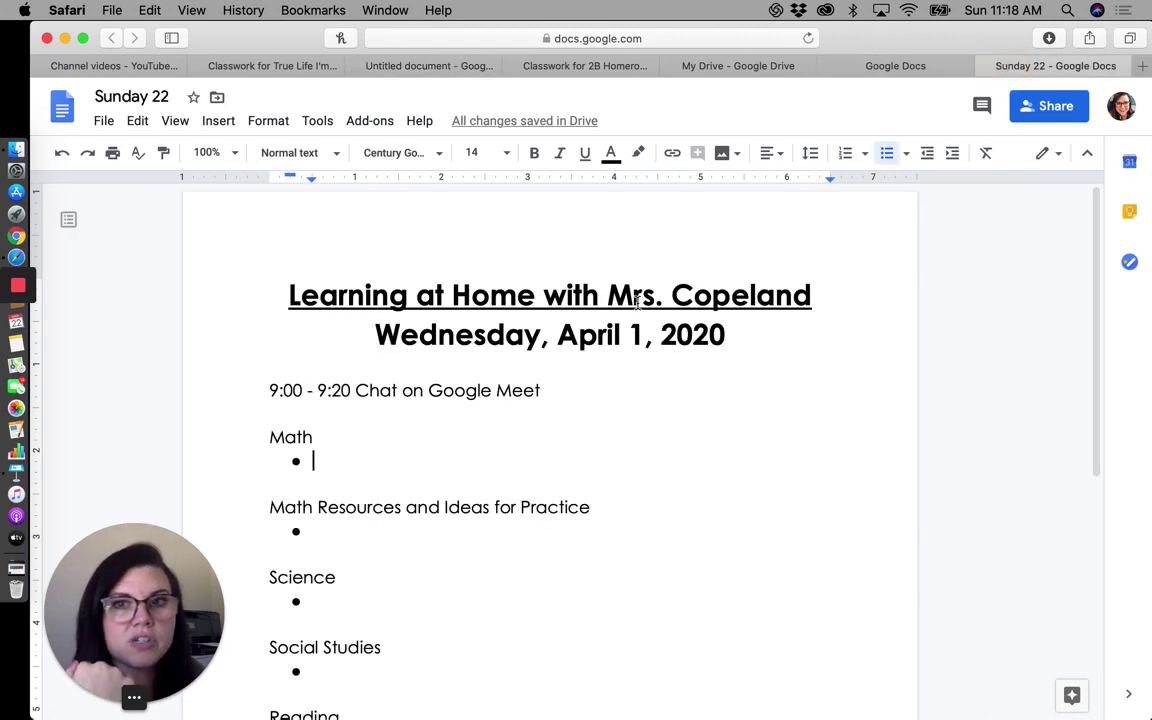
click(643, 352)
key(super+a)
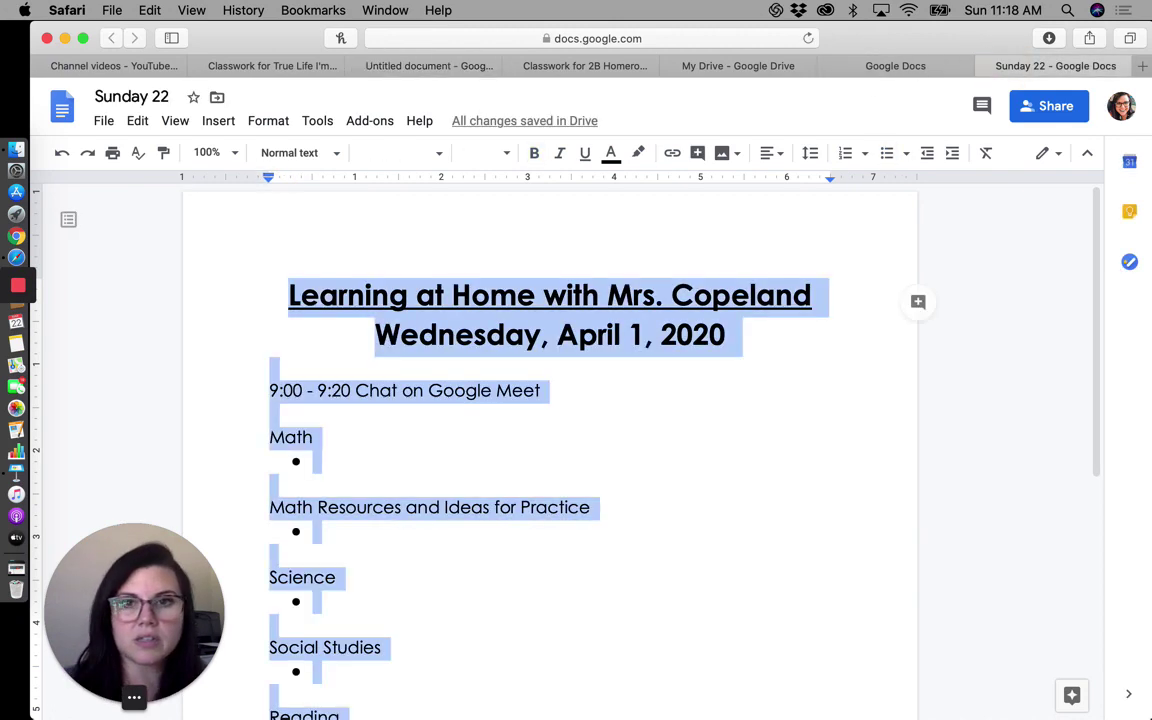
key(super+c)
click(898, 68)
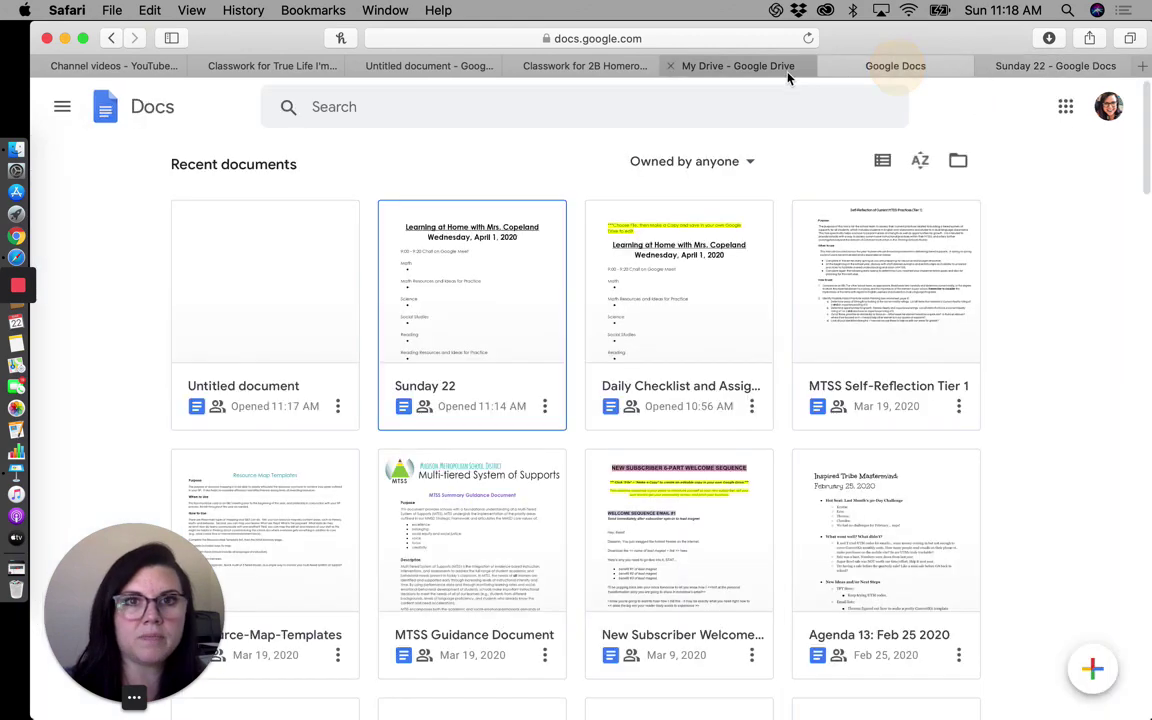
click(770, 68)
click(470, 70)
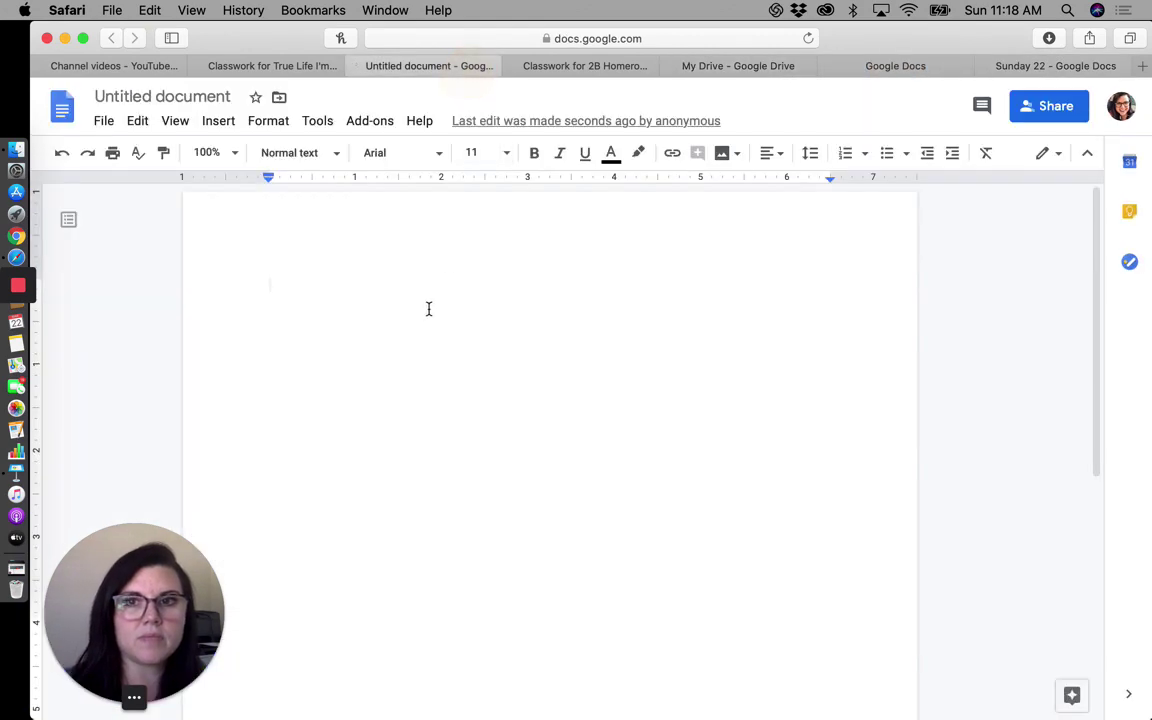
key(super+v)
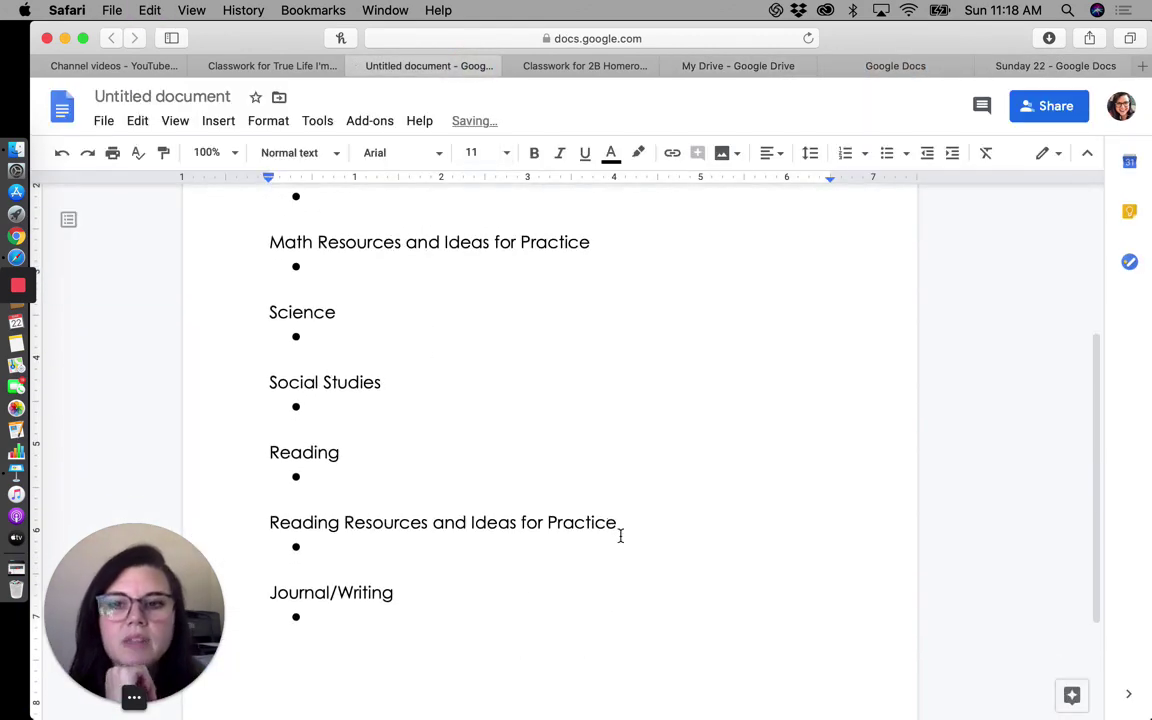
scroll(620, 532, down, 3)
scroll(622, 540, up, 5)
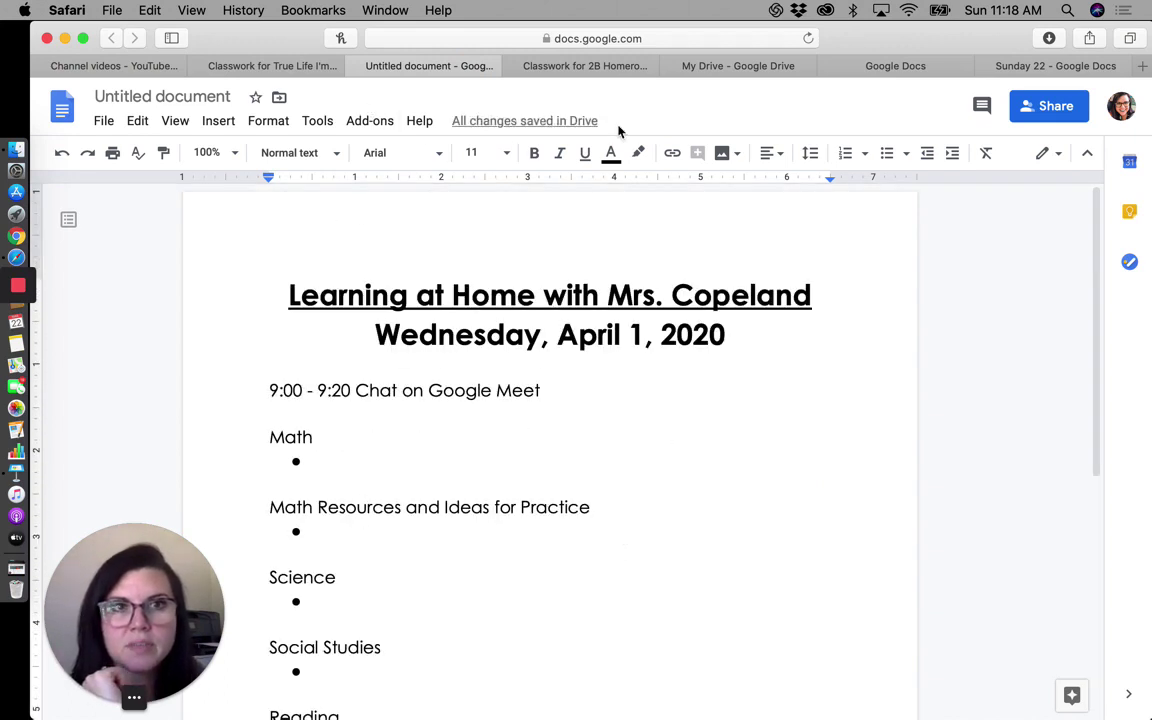
Step: Go back to the Classroom material, check the attached document's contents by opening it, and return to the material
click(255, 66)
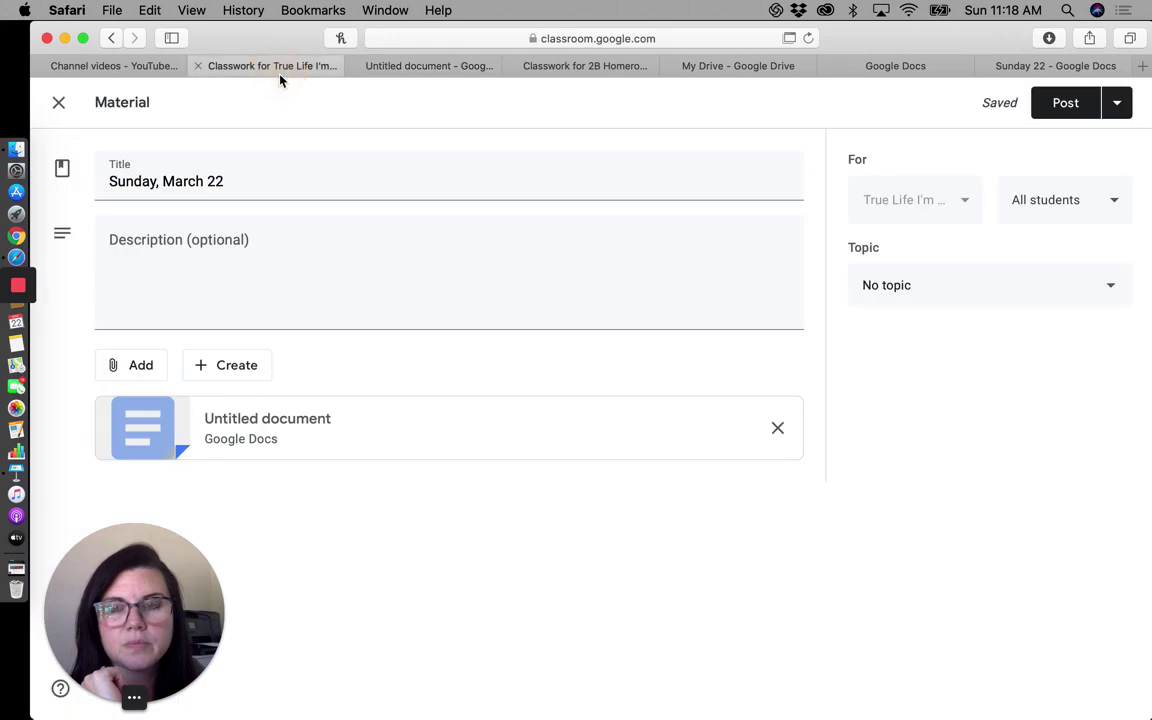
click(275, 431)
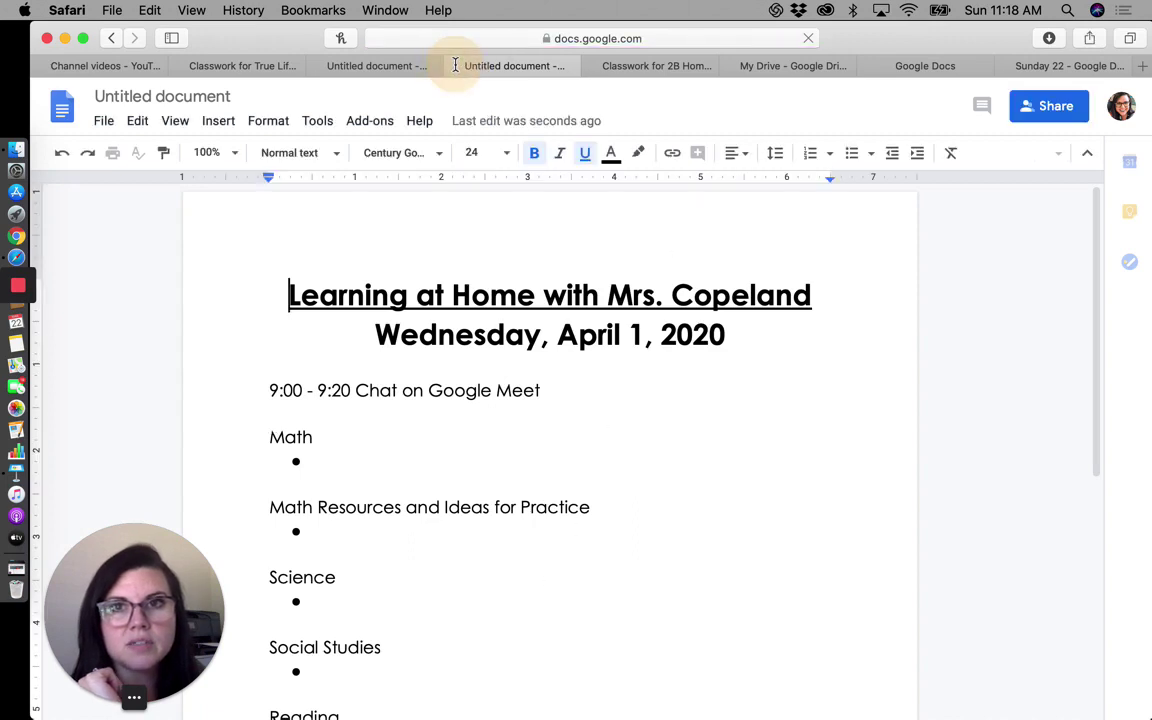
click(317, 66)
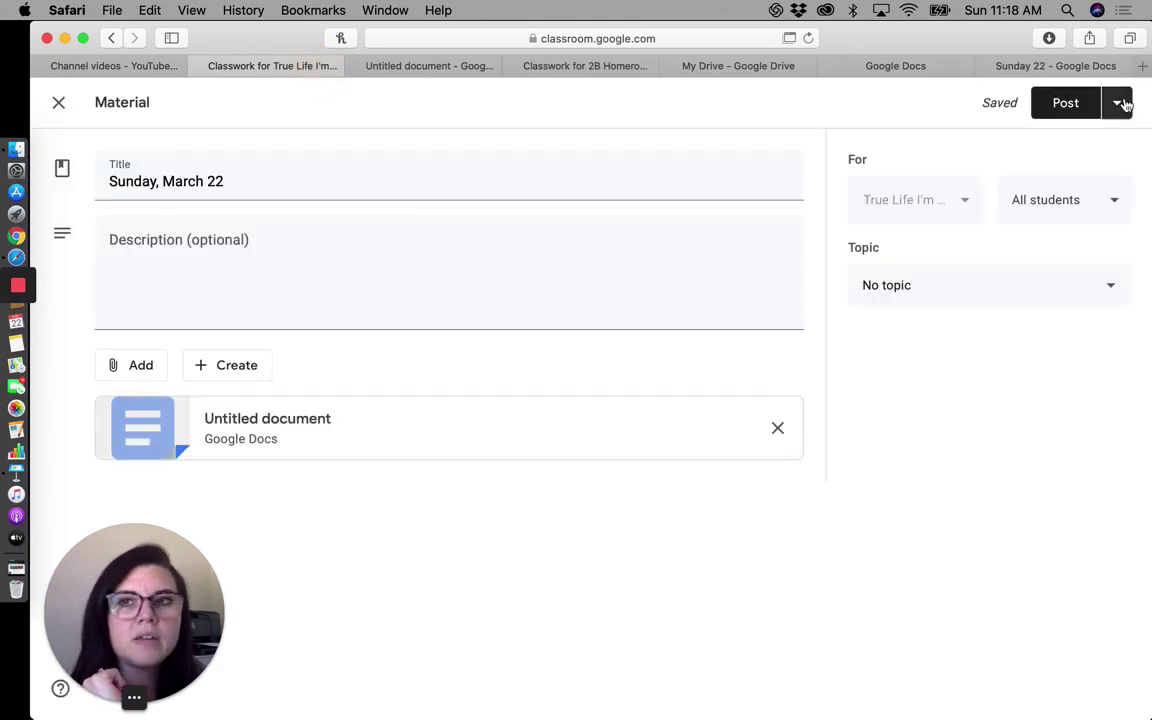
Step: Assign the Sunday, March 22 material to the Daily Checklist topic and save it as a draft
click(1108, 287)
click(917, 430)
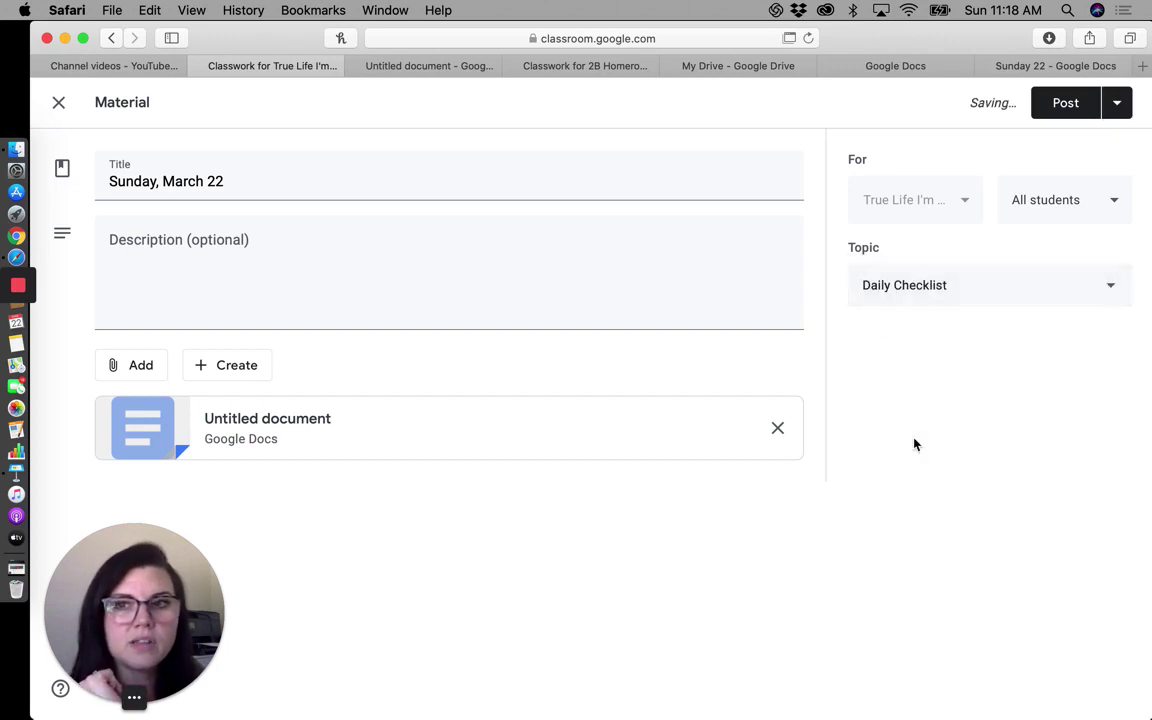
click(1121, 106)
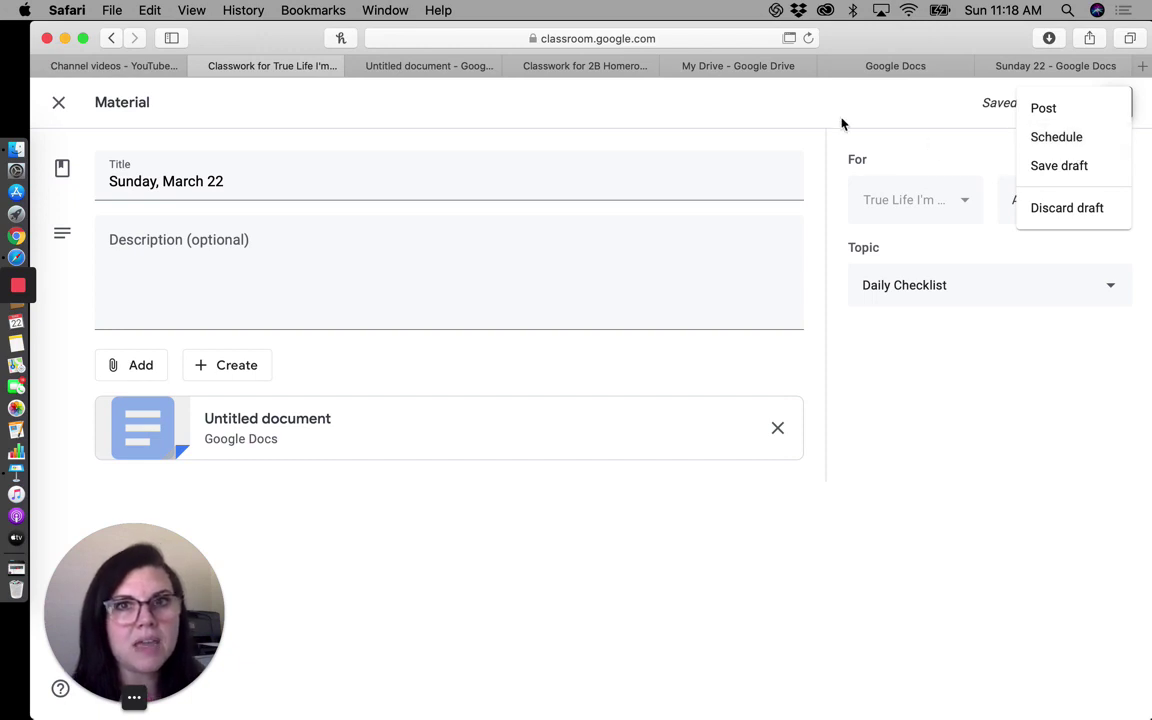
click(604, 72)
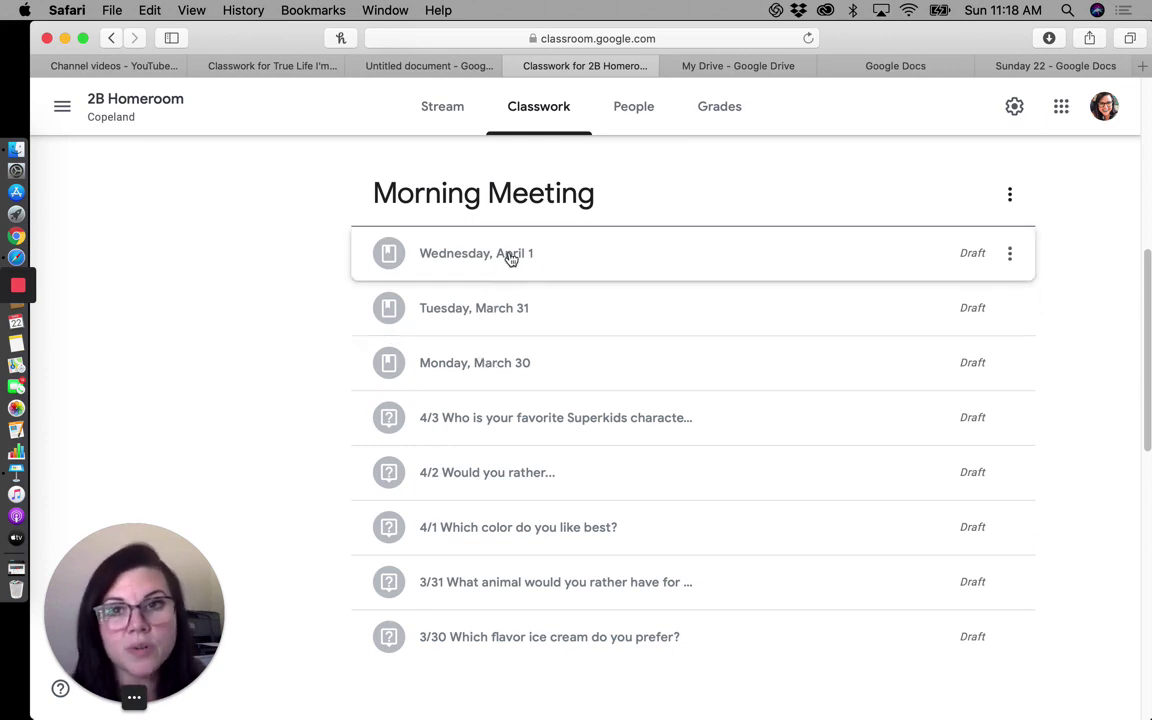
click(474, 80)
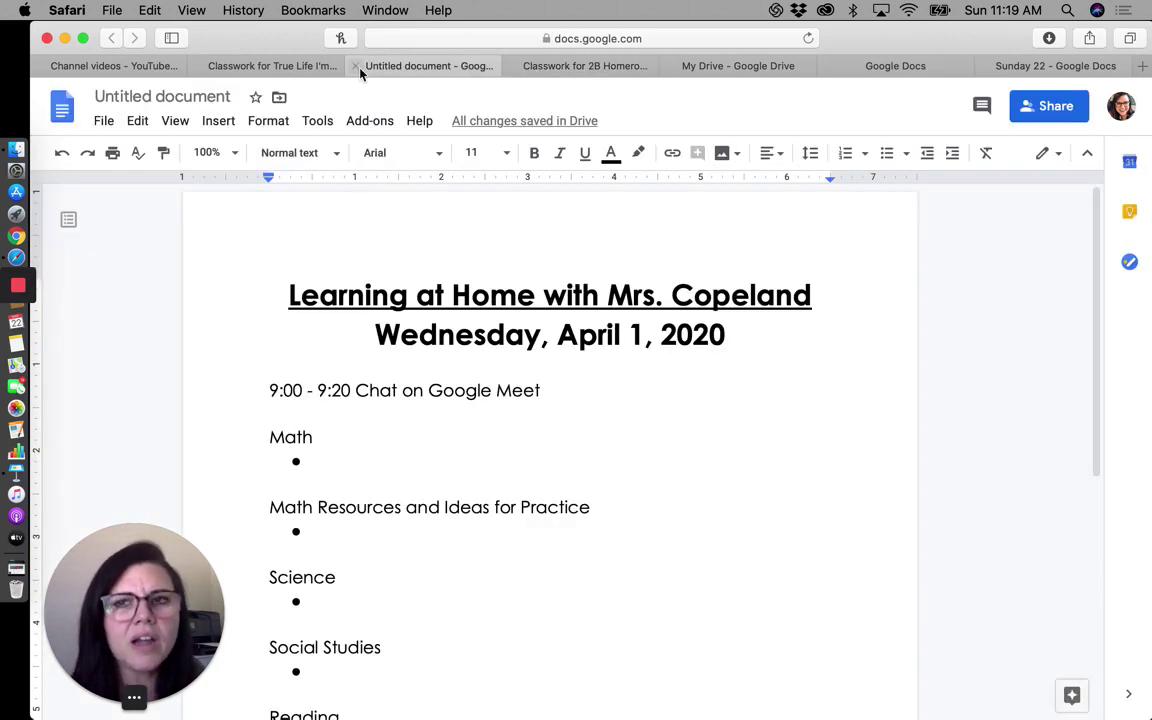
click(298, 68)
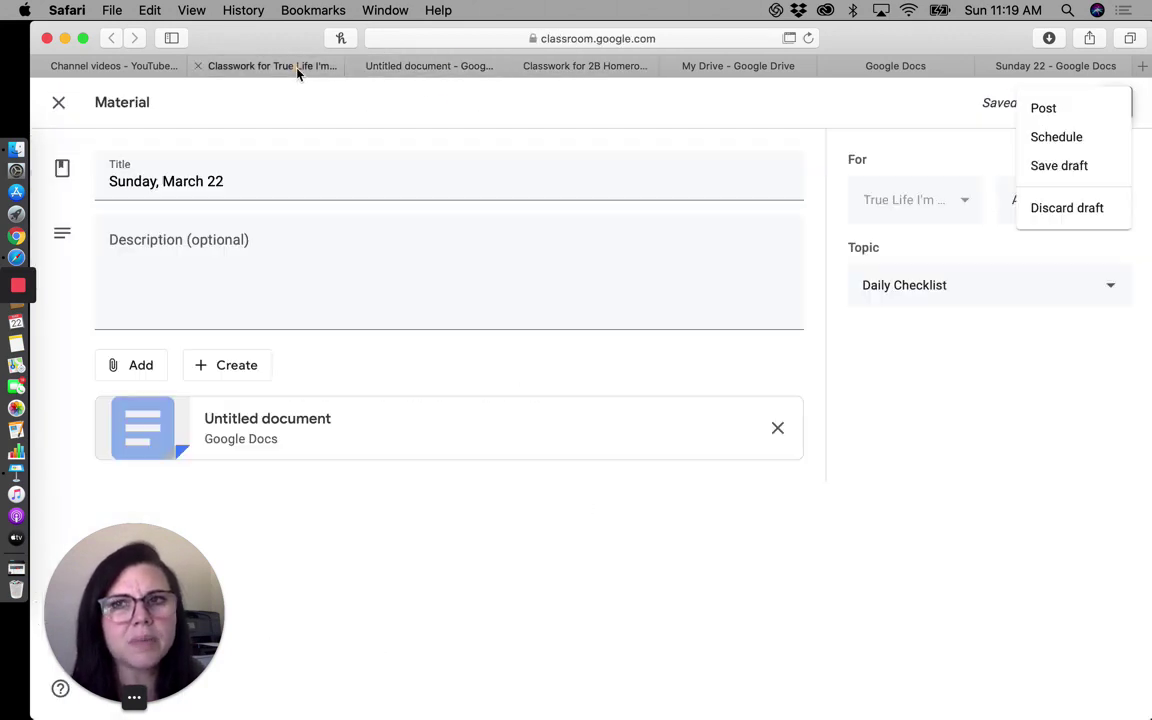
click(1075, 168)
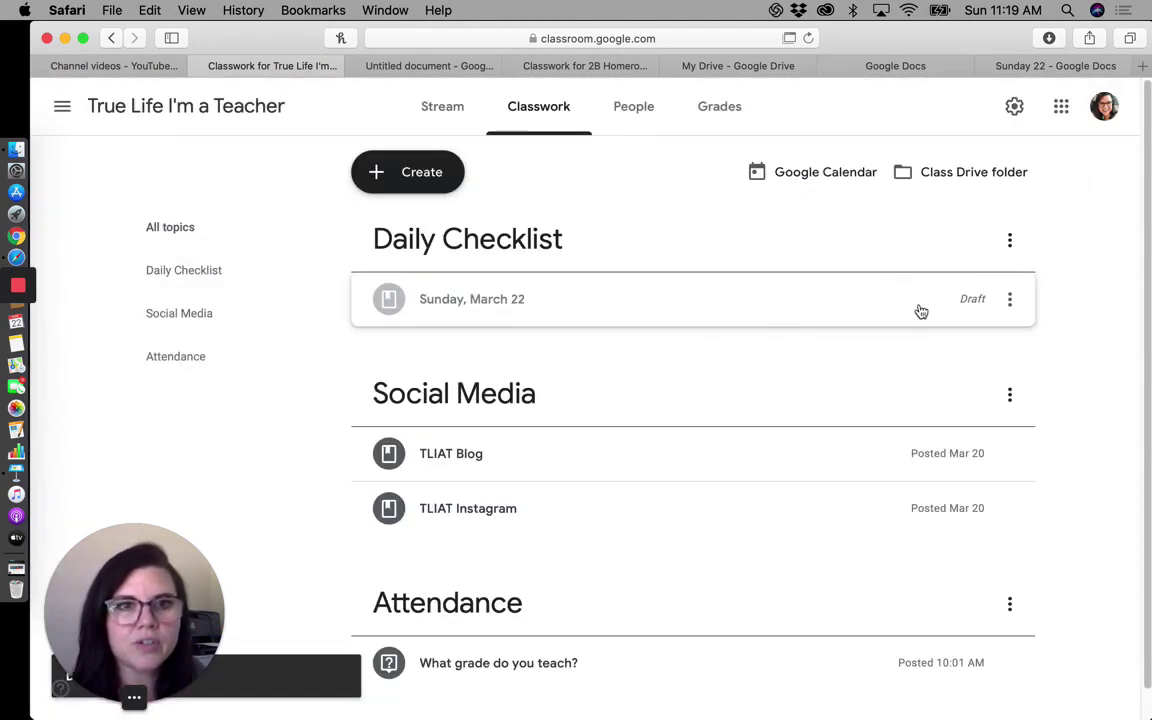
Step: Look at the available options and attachment of the Sunday, March 22 draft in the classwork list
click(1009, 299)
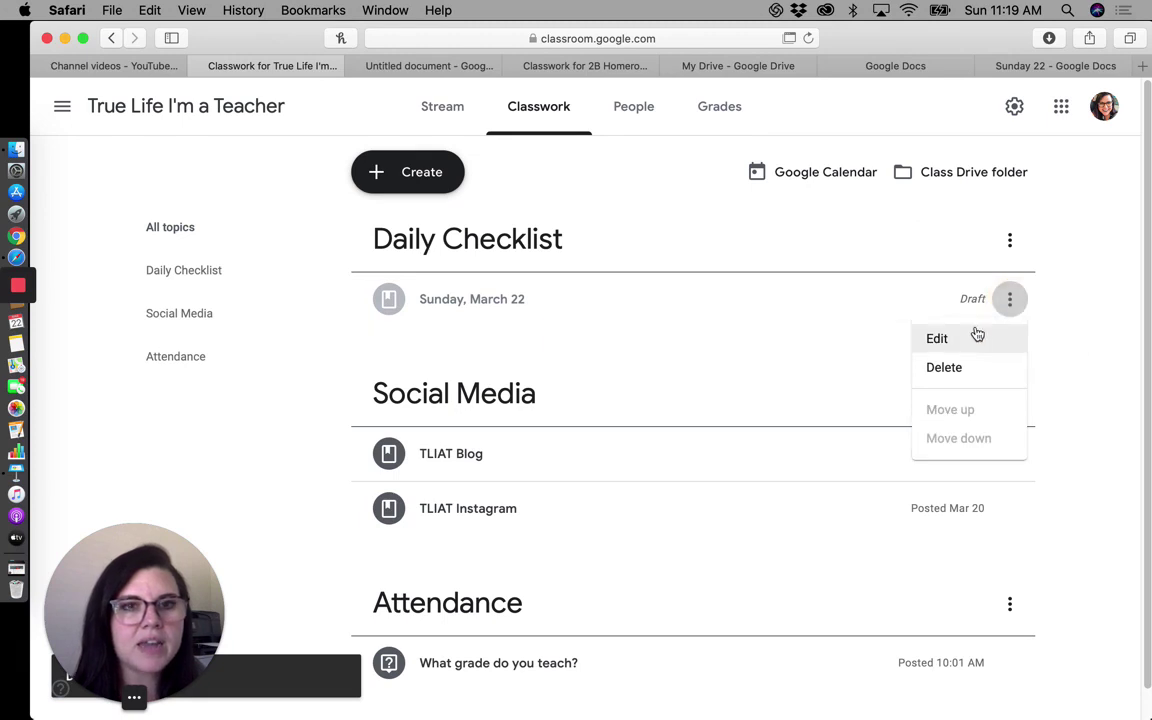
click(737, 352)
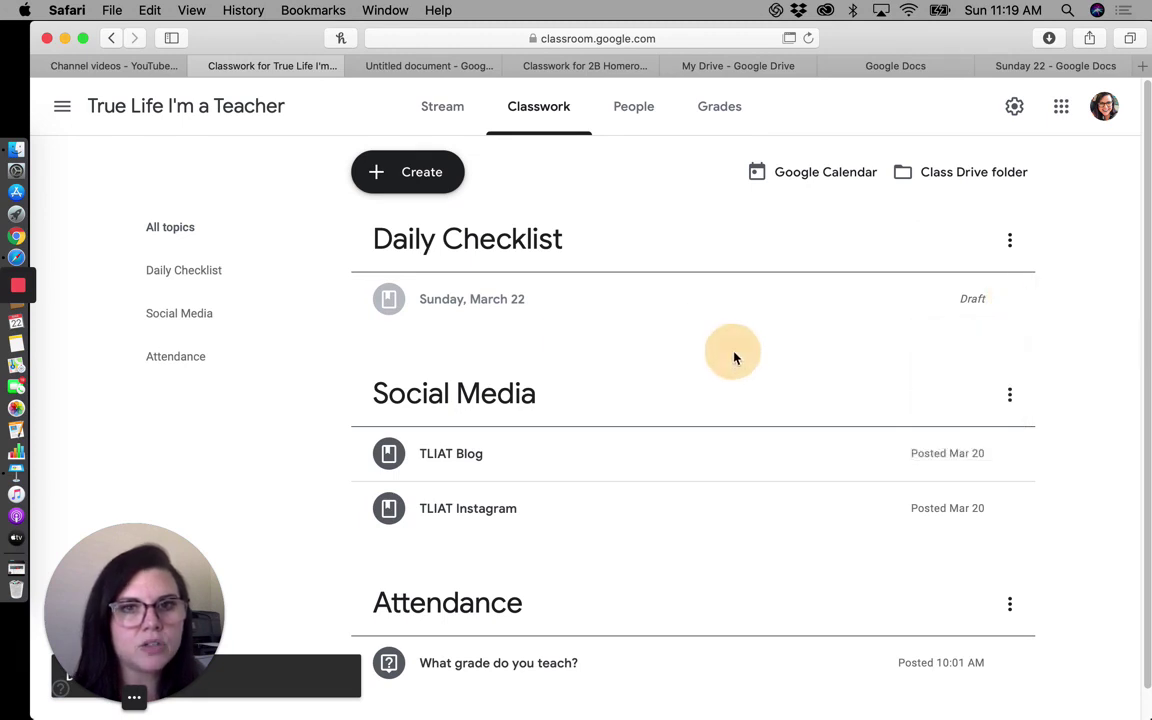
click(540, 316)
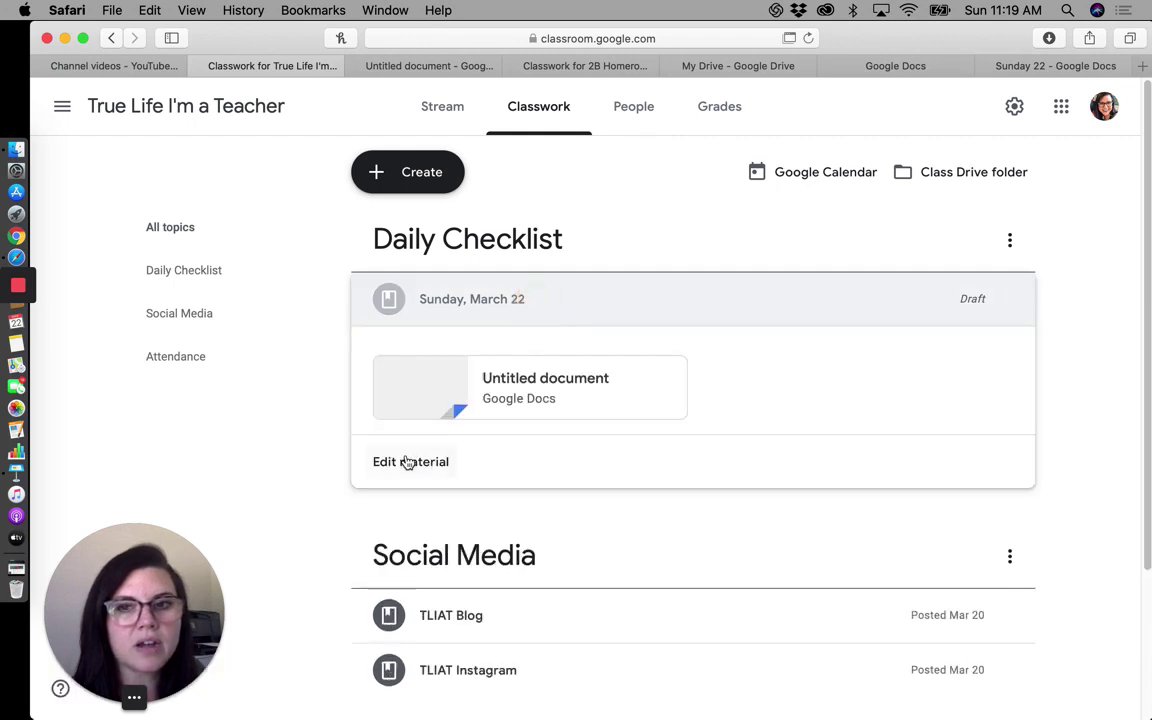
click(1066, 300)
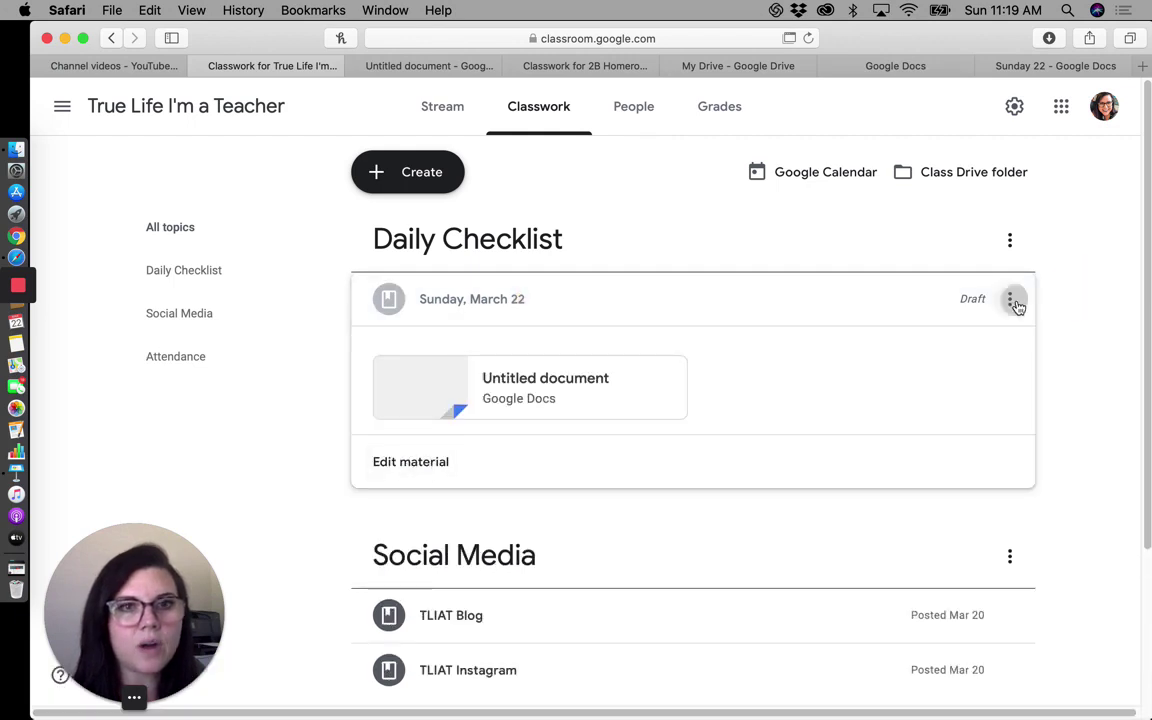
Step: Open the Sunday, March 22 draft for editing and post it to the class
click(1011, 299)
click(976, 349)
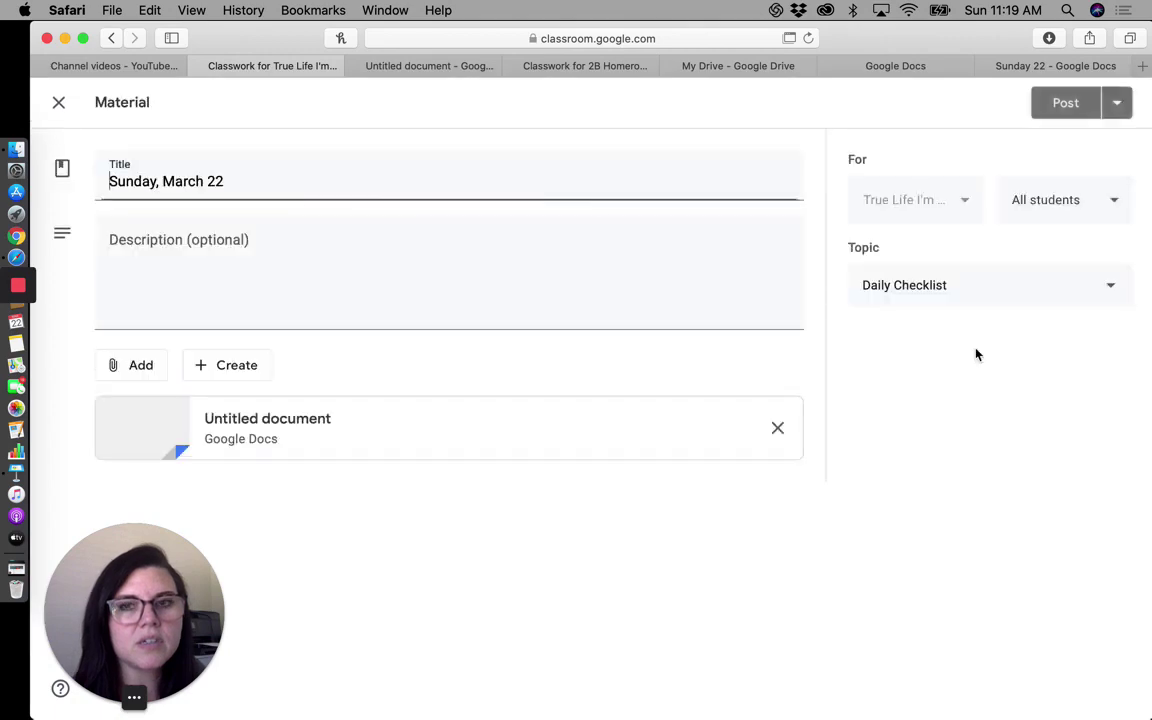
click(1057, 116)
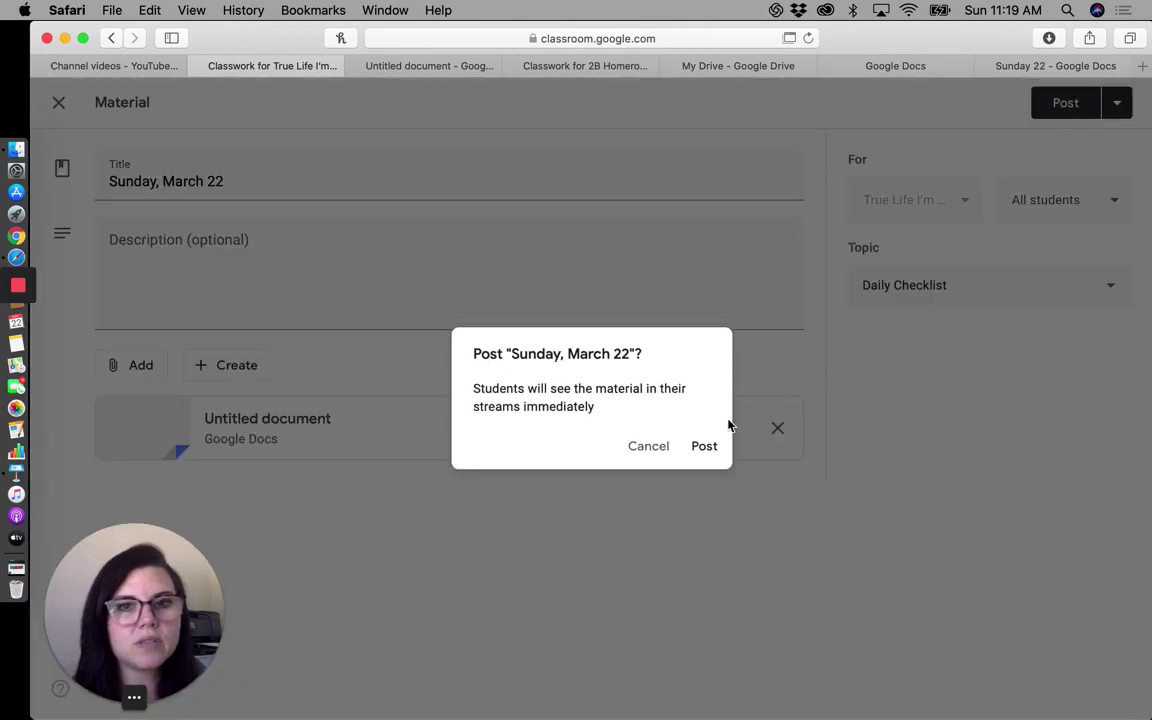
click(706, 445)
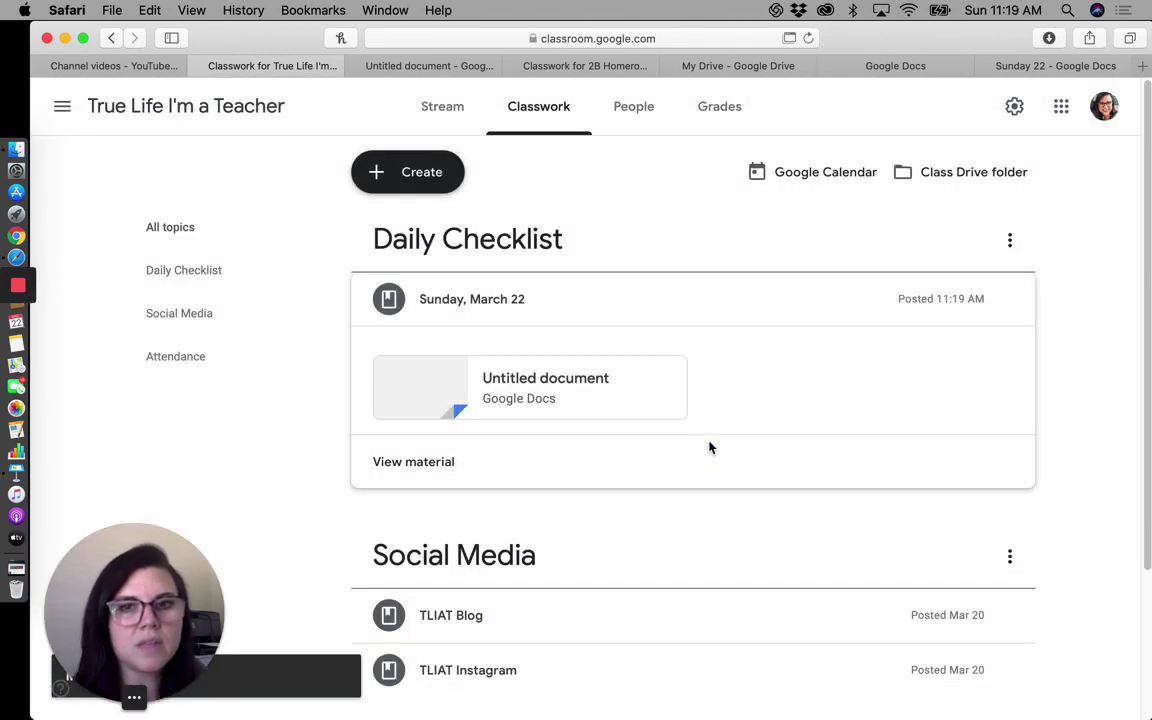
Step: Check the Sunday, March 22 post in the class stream and return to the classwork list
click(422, 127)
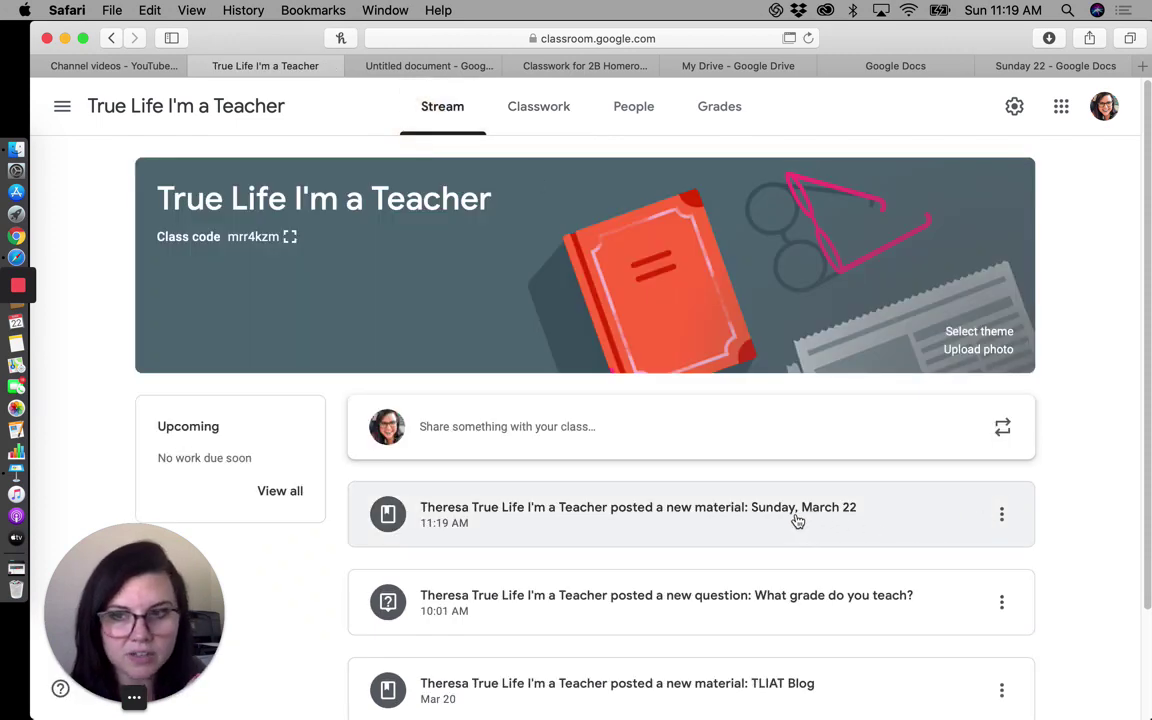
click(527, 106)
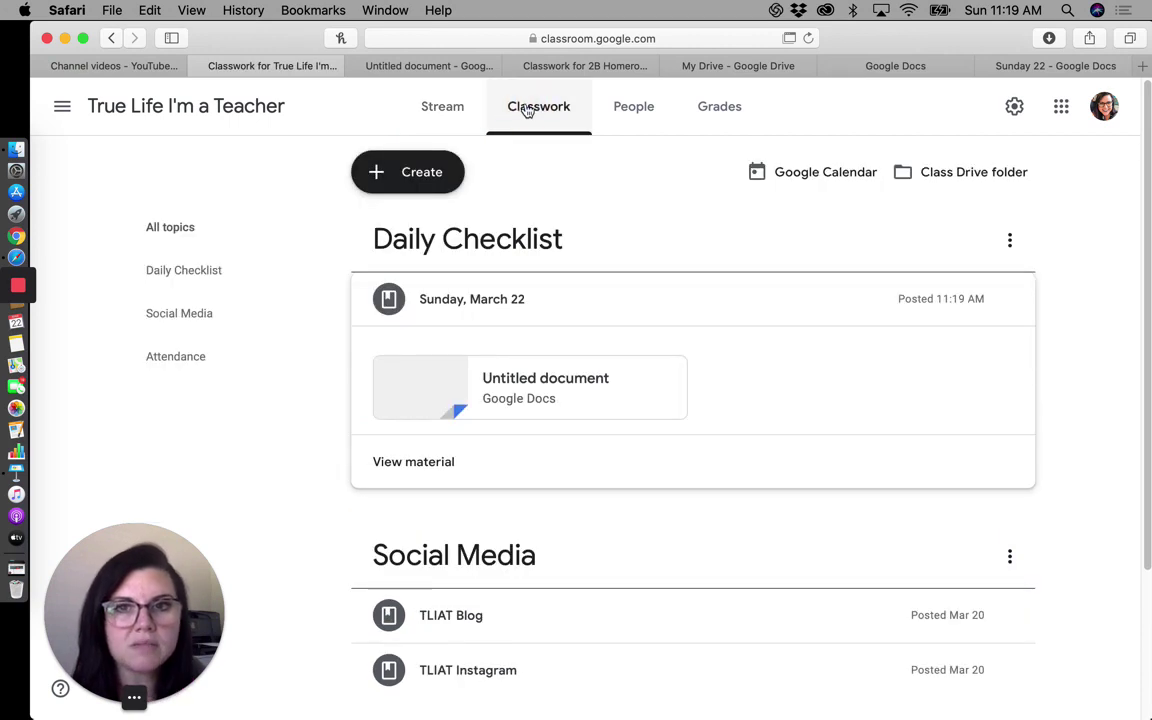
click(601, 301)
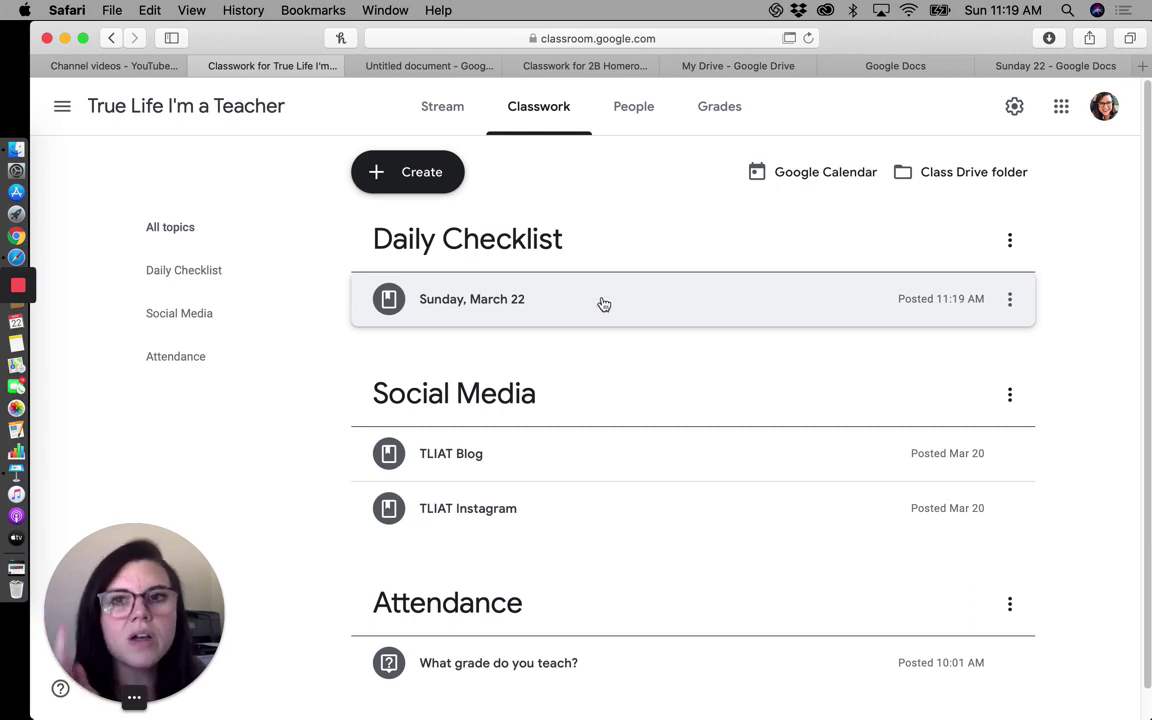
Step: Delete the Sunday, March 22 material from the Daily Checklist topic
click(1009, 299)
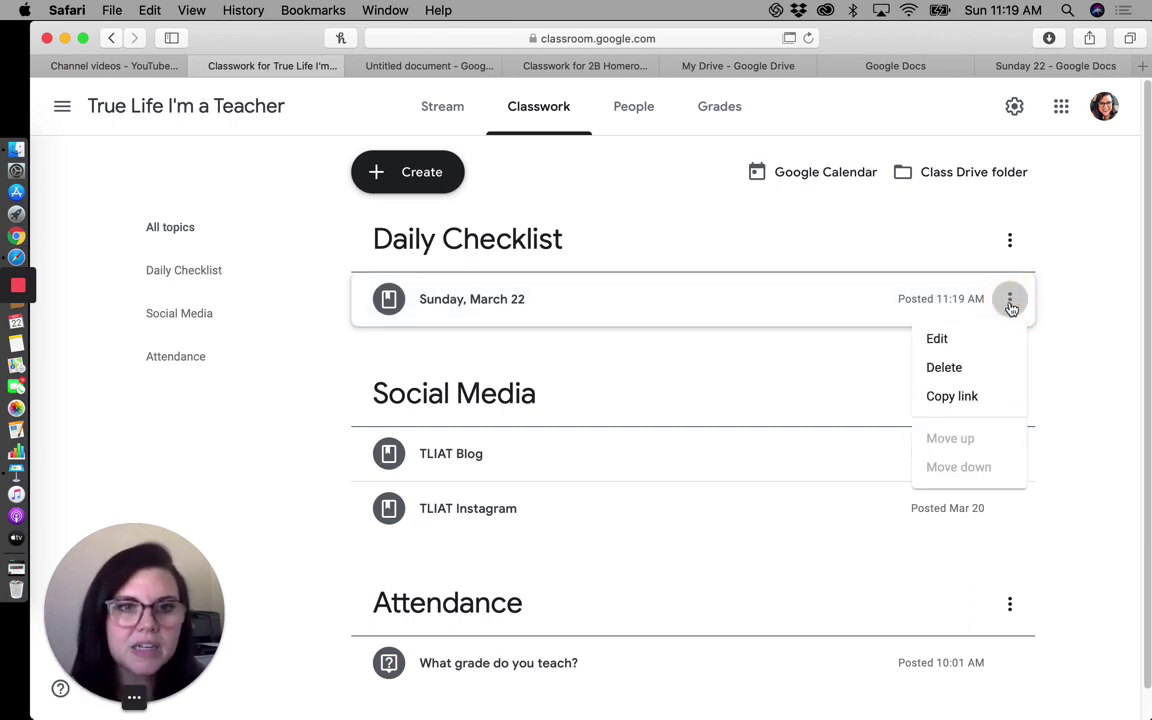
click(968, 368)
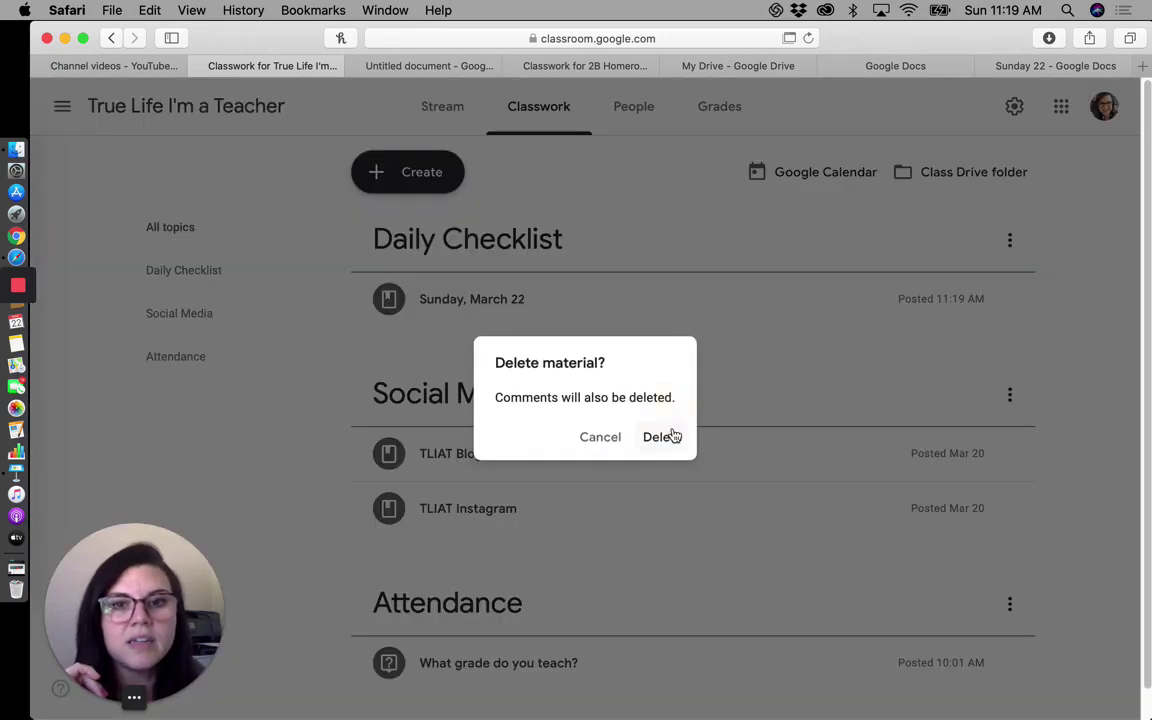
click(671, 437)
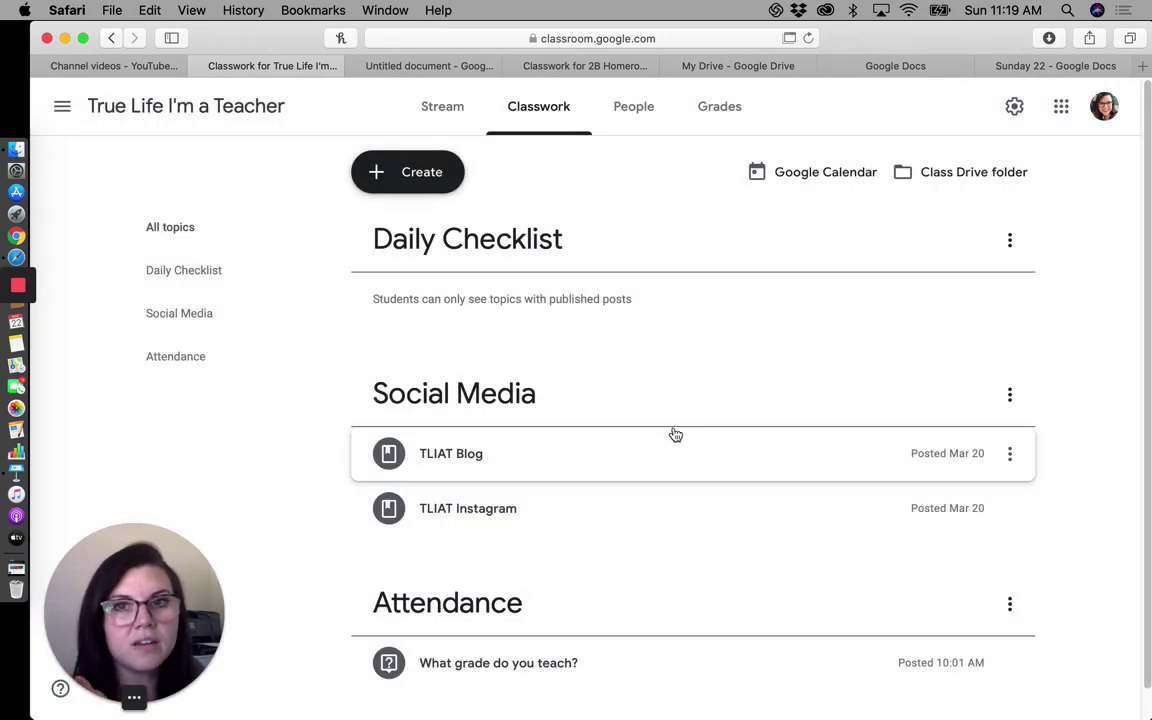
Step: Open the untitled checklist document and close it, returning to the class's classwork page
click(474, 70)
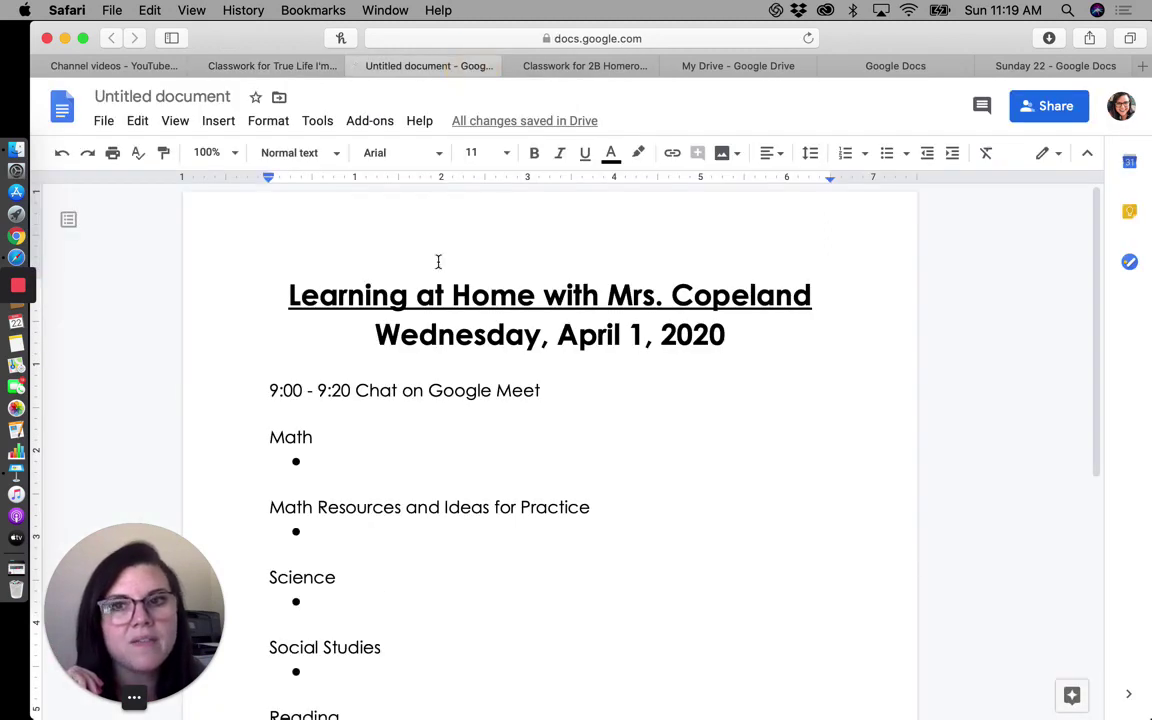
click(356, 66)
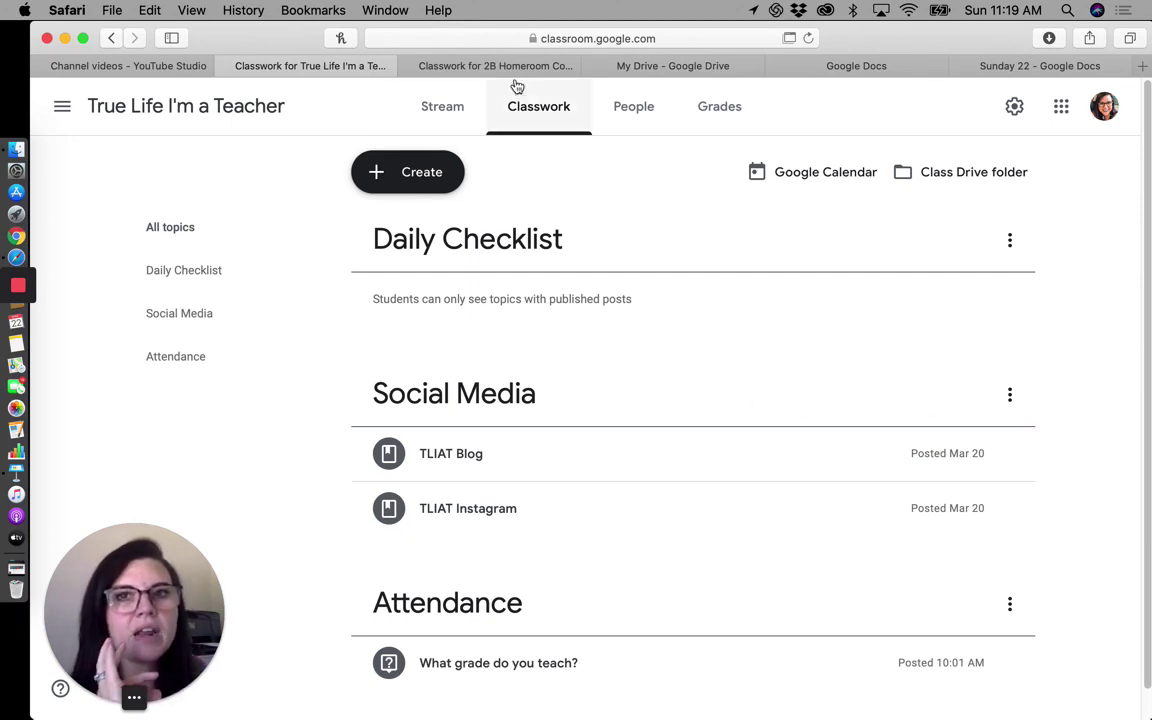
Step: Look at the Monday, March 30 draft and its attachment under Morning Meeting in the 2B Homeroom classwork
click(451, 63)
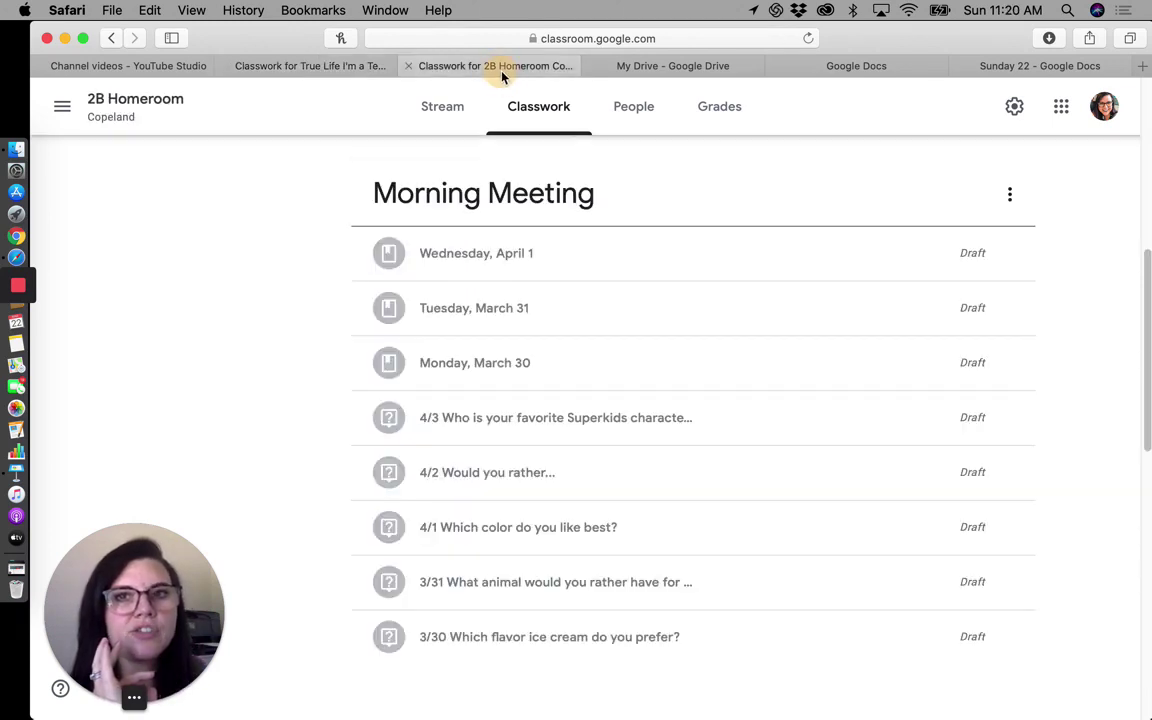
click(534, 381)
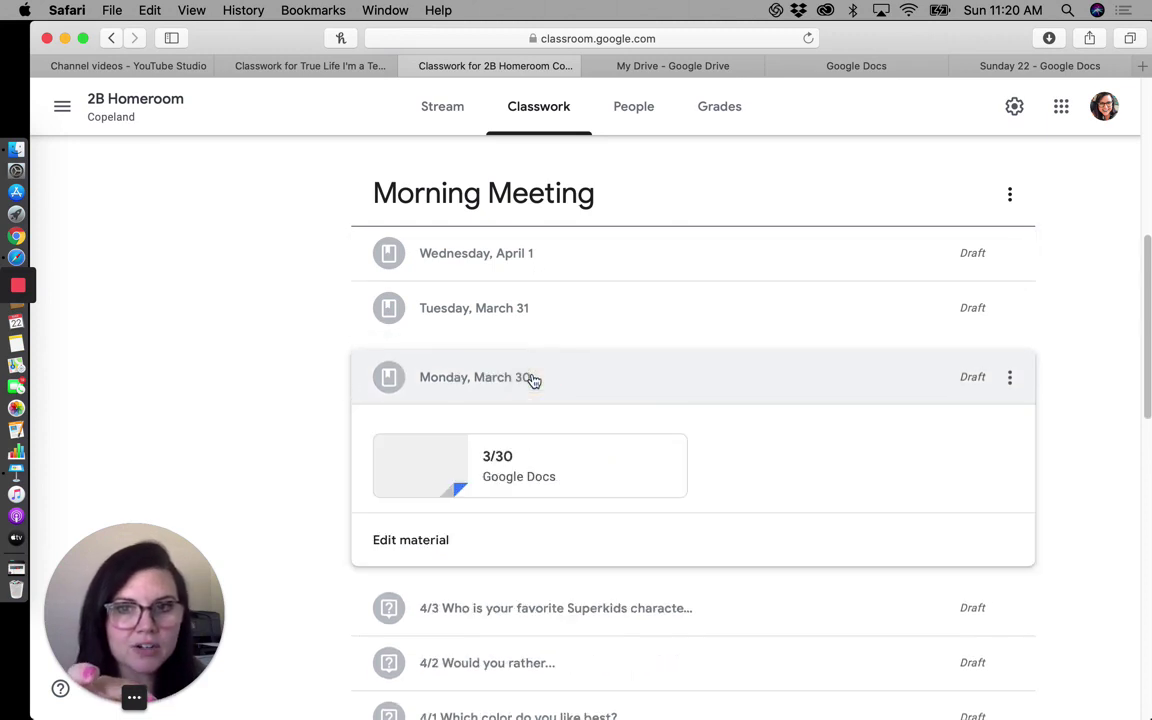
click(534, 381)
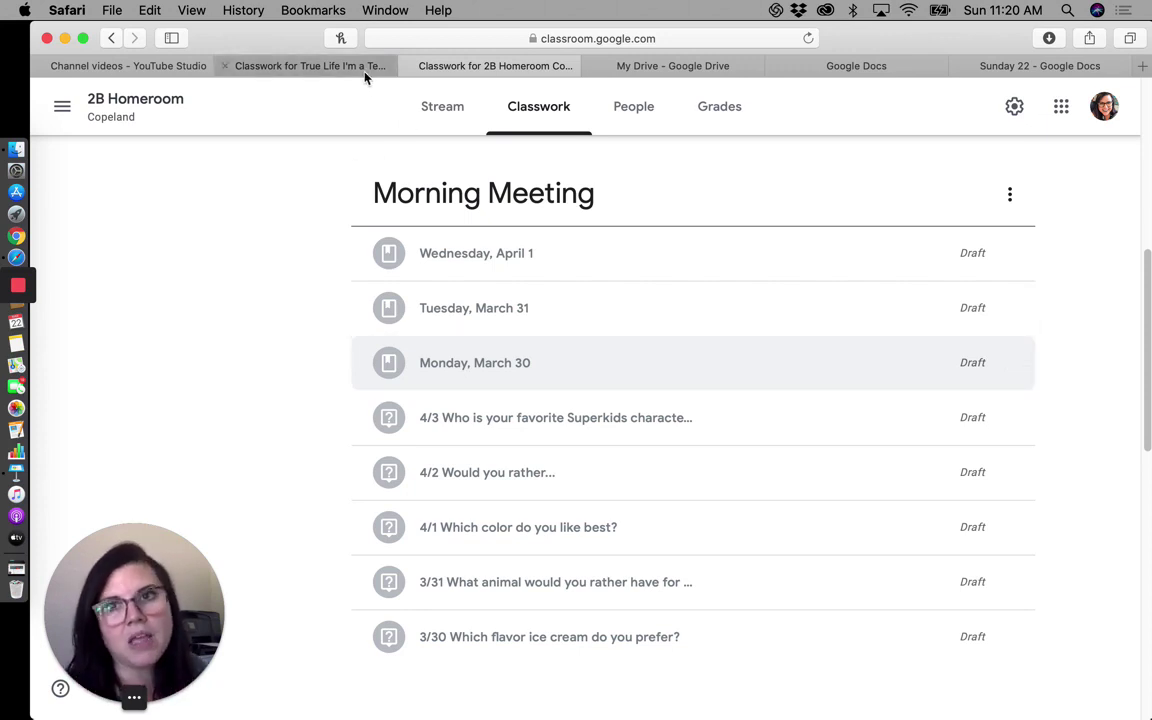
Step: Create a new assignment titled Math Quiz in the True Life I'm a Teacher class
click(328, 64)
click(421, 172)
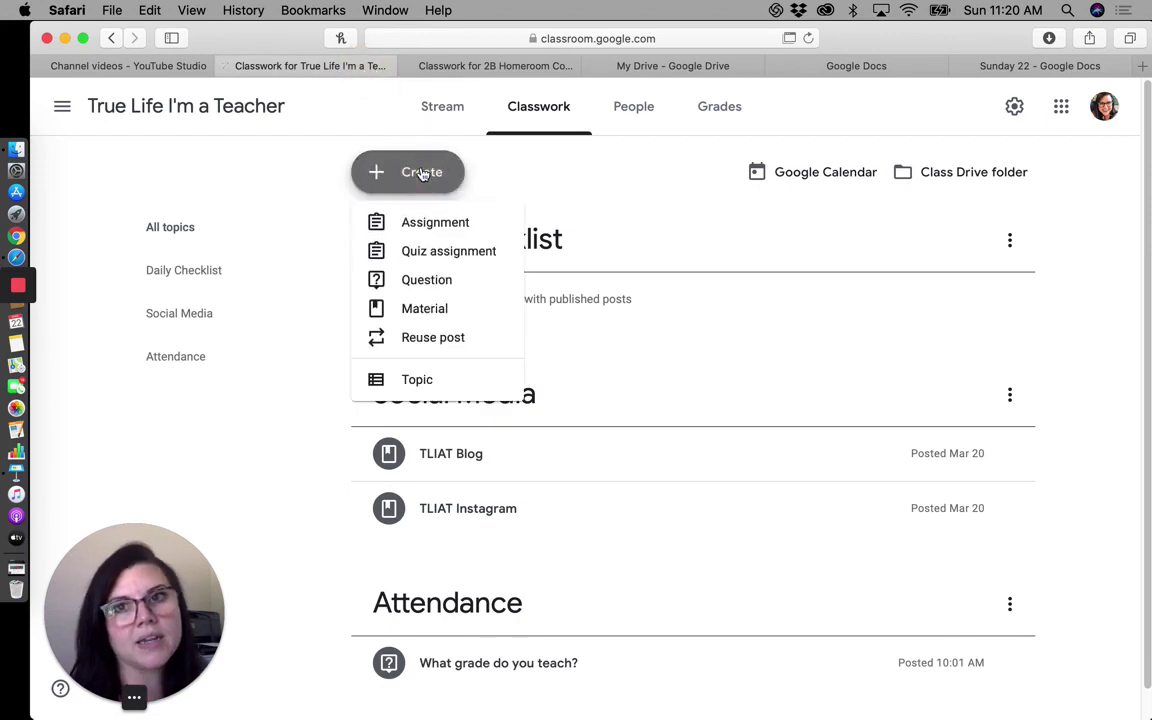
click(432, 230)
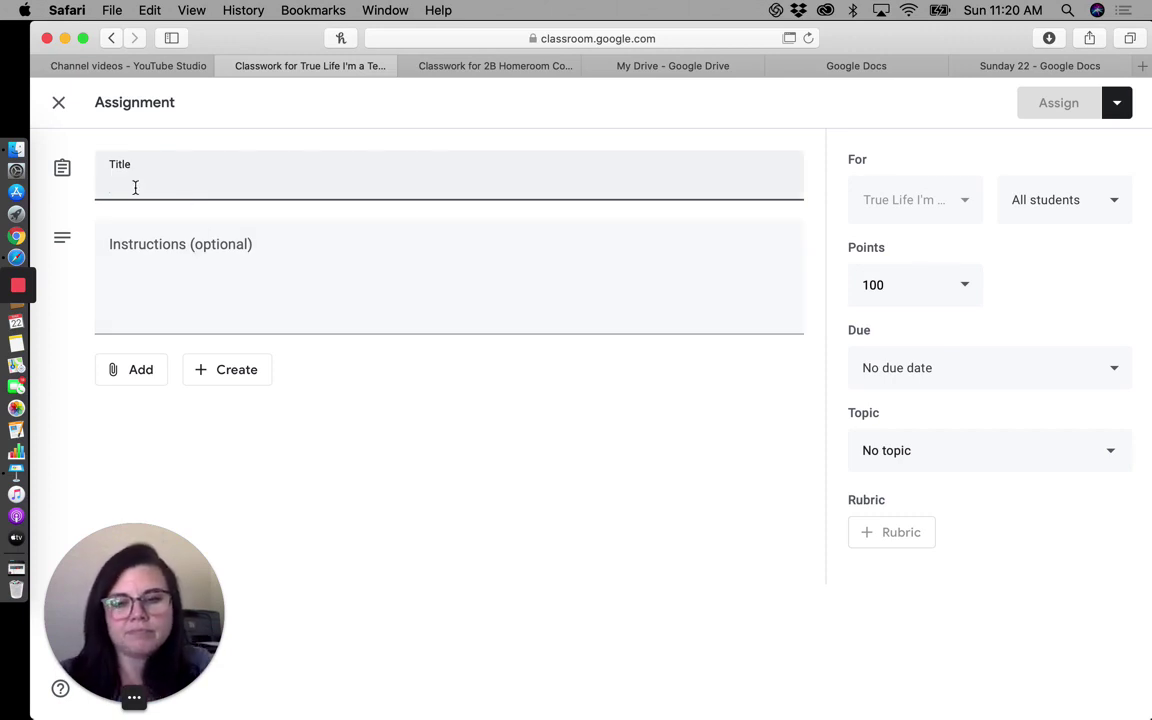
text(Math Quiz)
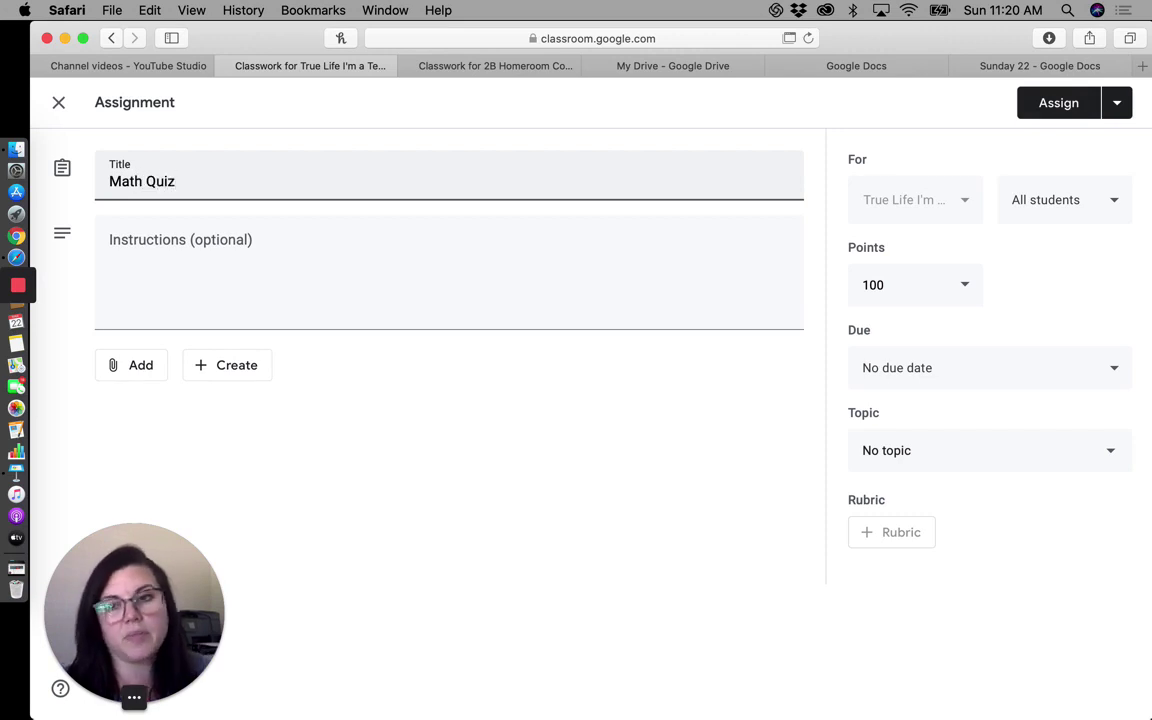
Step: Look through the file creation and attachment options for the assignment, including adding a link, without attaching anything
click(244, 372)
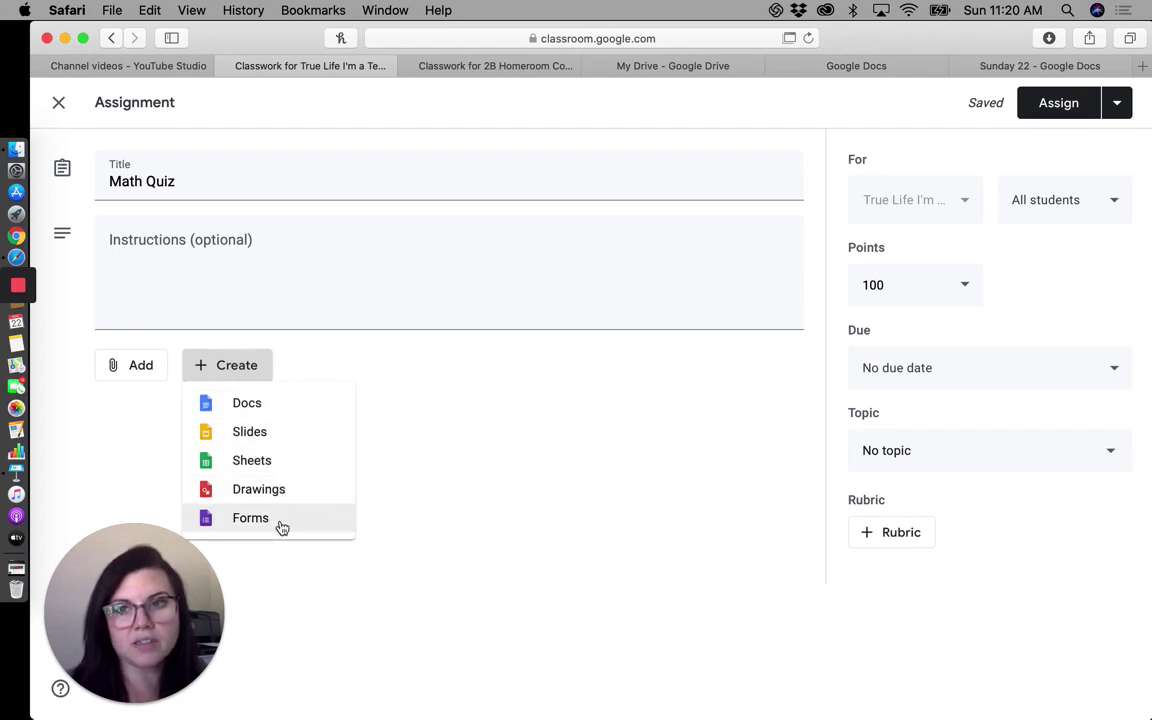
click(125, 372)
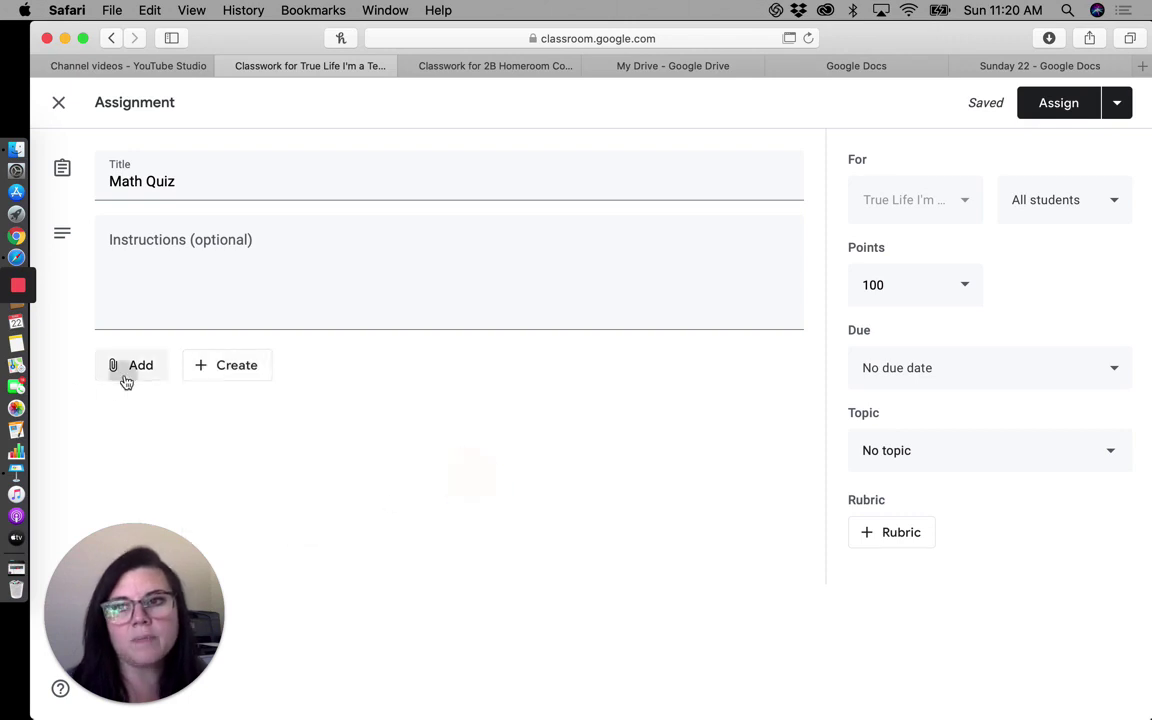
click(125, 372)
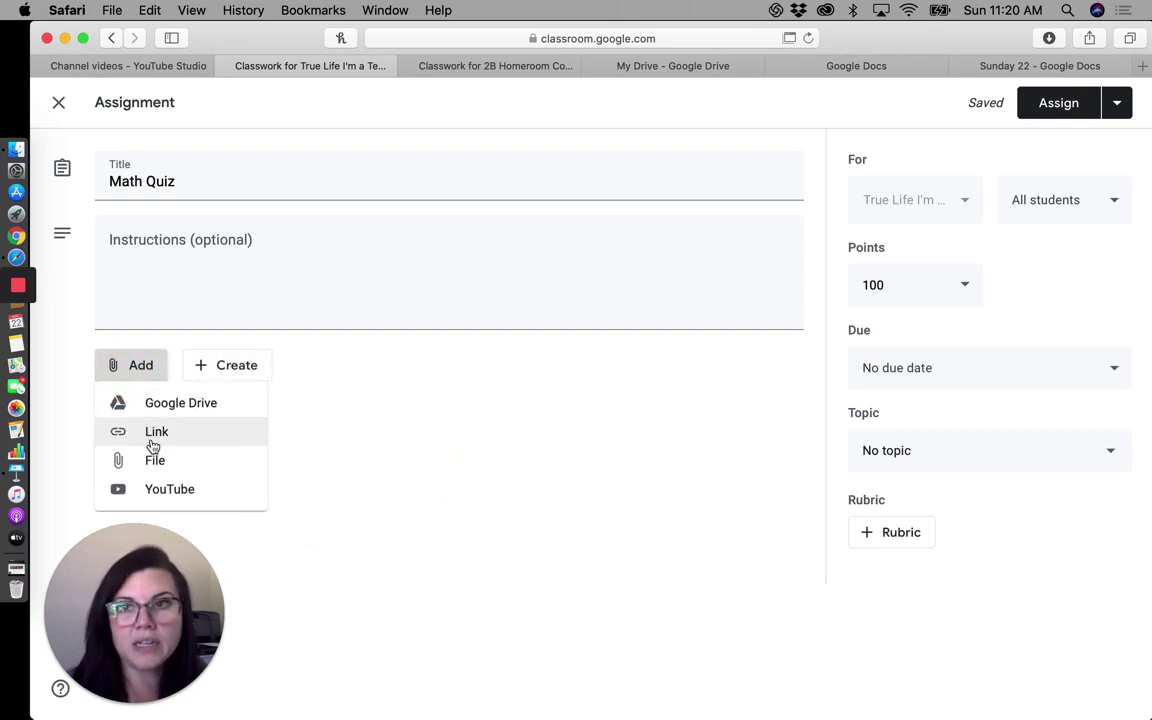
click(427, 427)
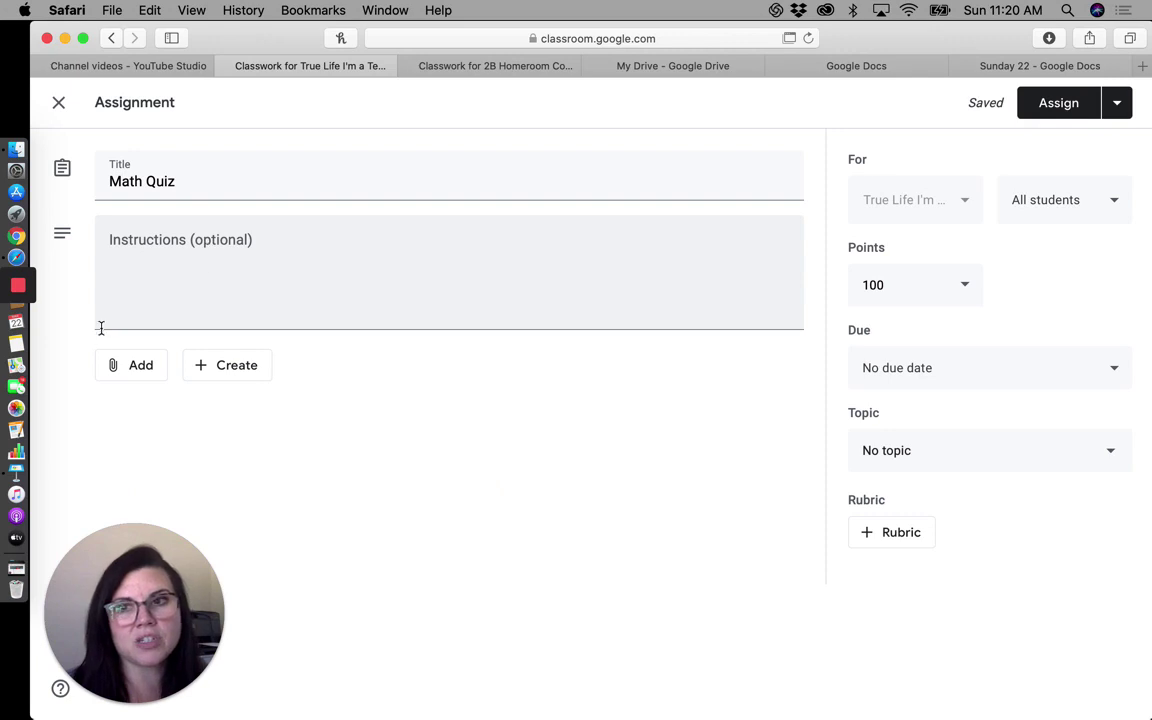
click(114, 365)
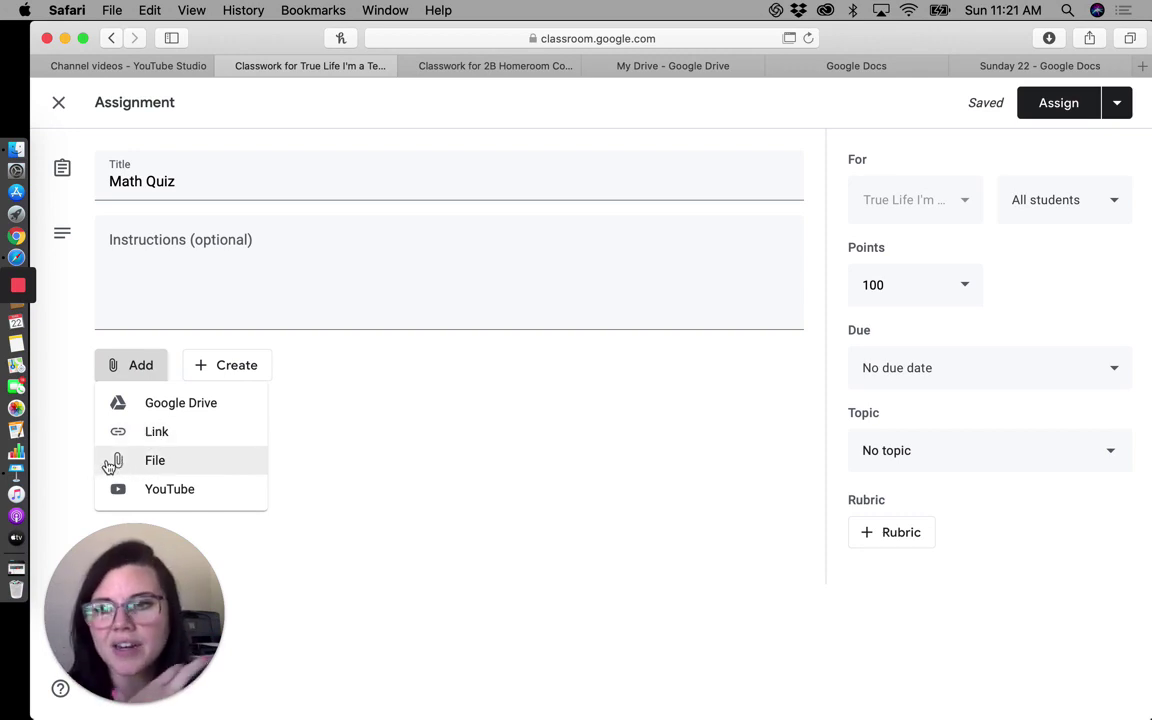
click(189, 442)
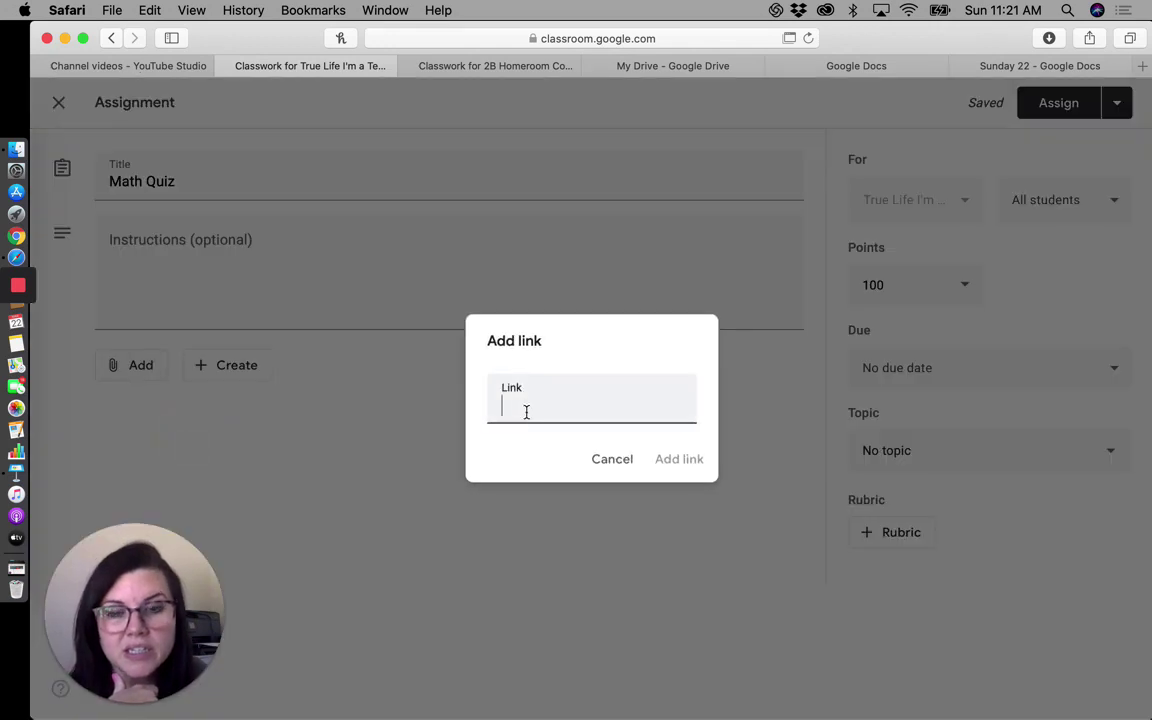
click(600, 461)
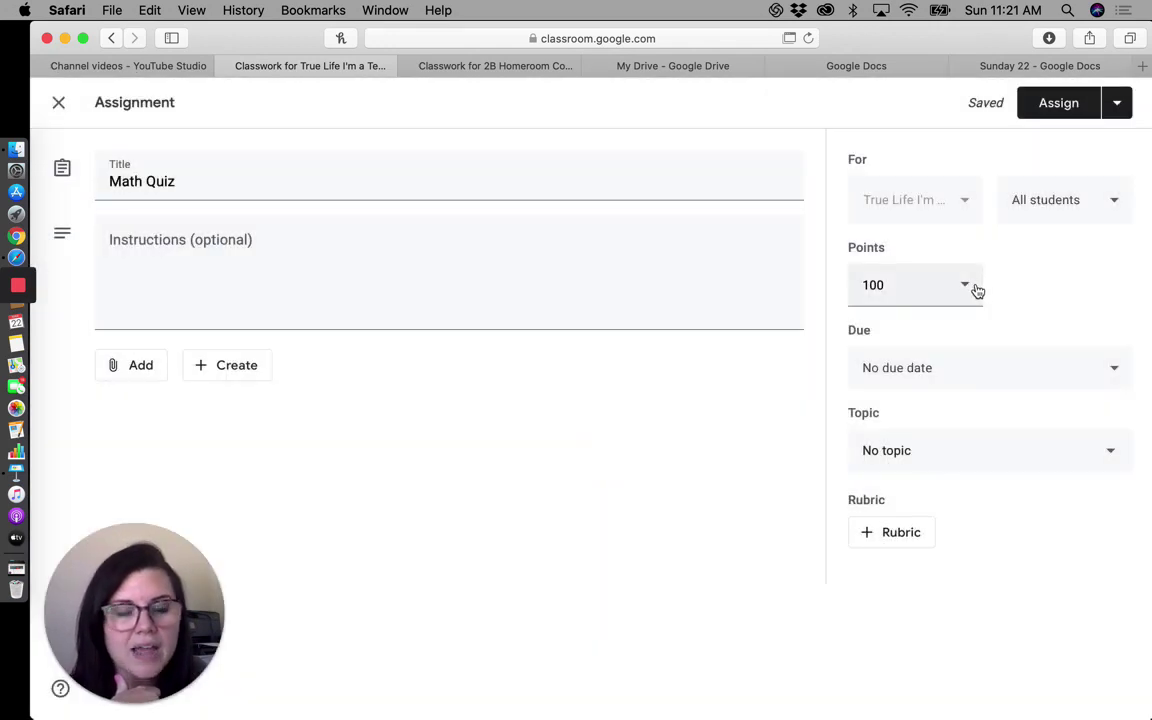
Step: Set the Math Quiz assignment to Ungraded with a due date of Mar 24, 2020 at 11:59 PM
click(975, 288)
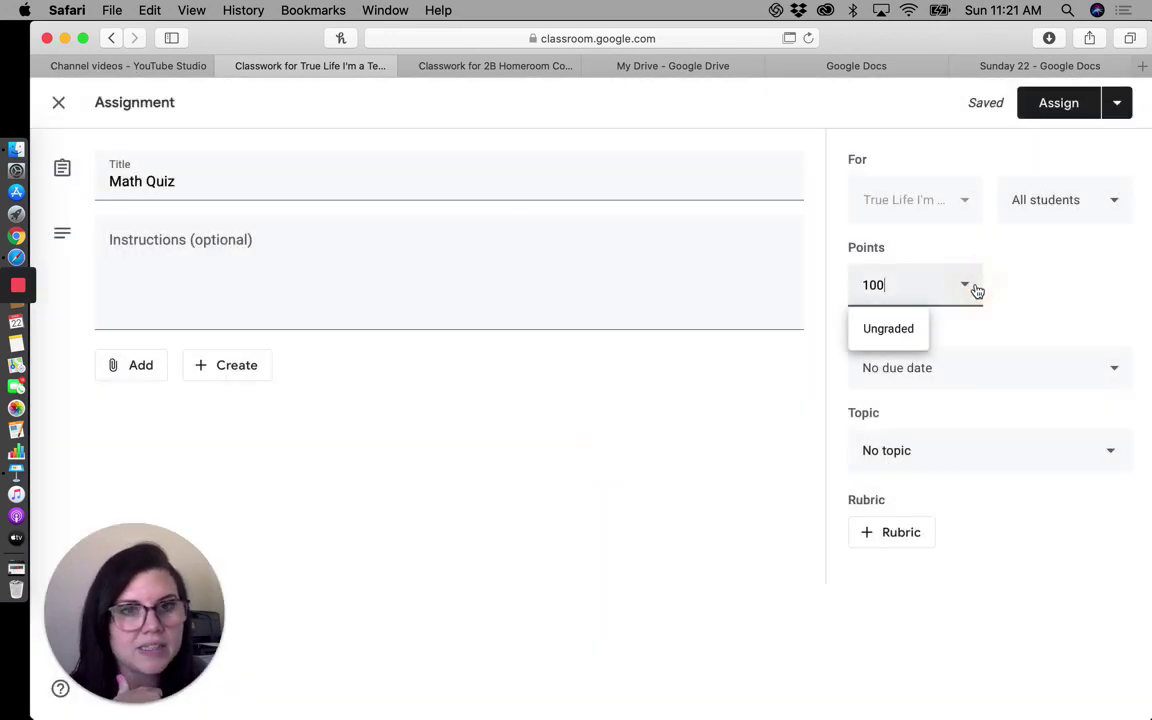
click(886, 336)
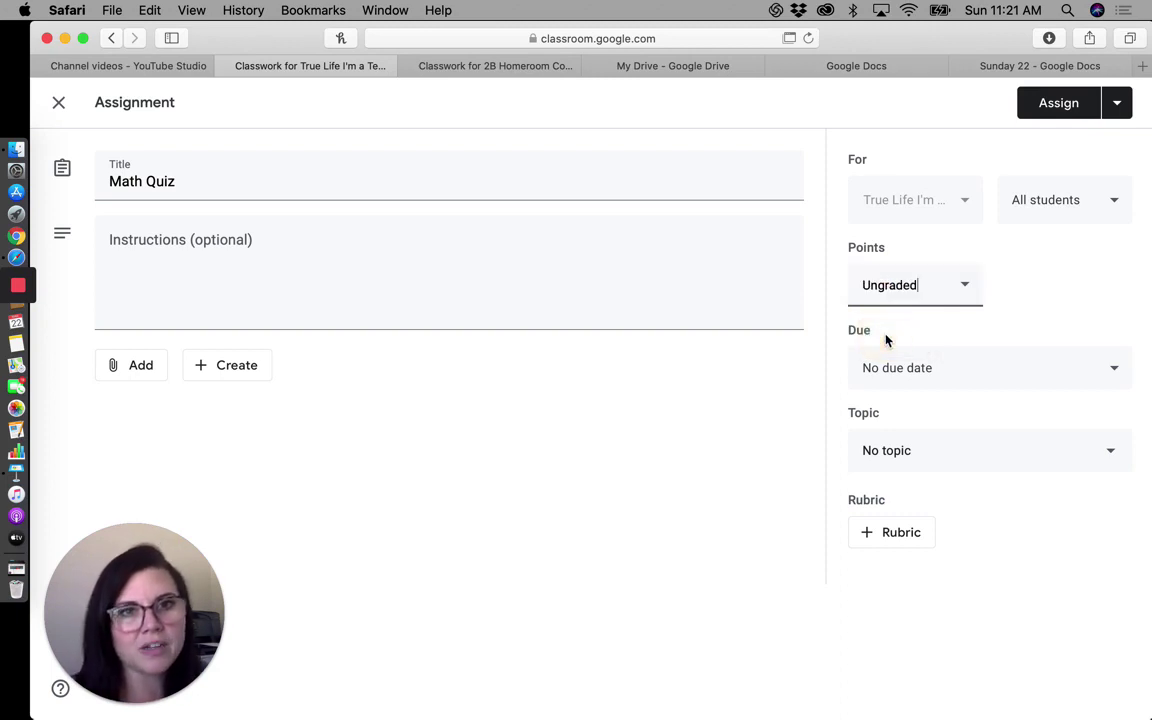
click(944, 385)
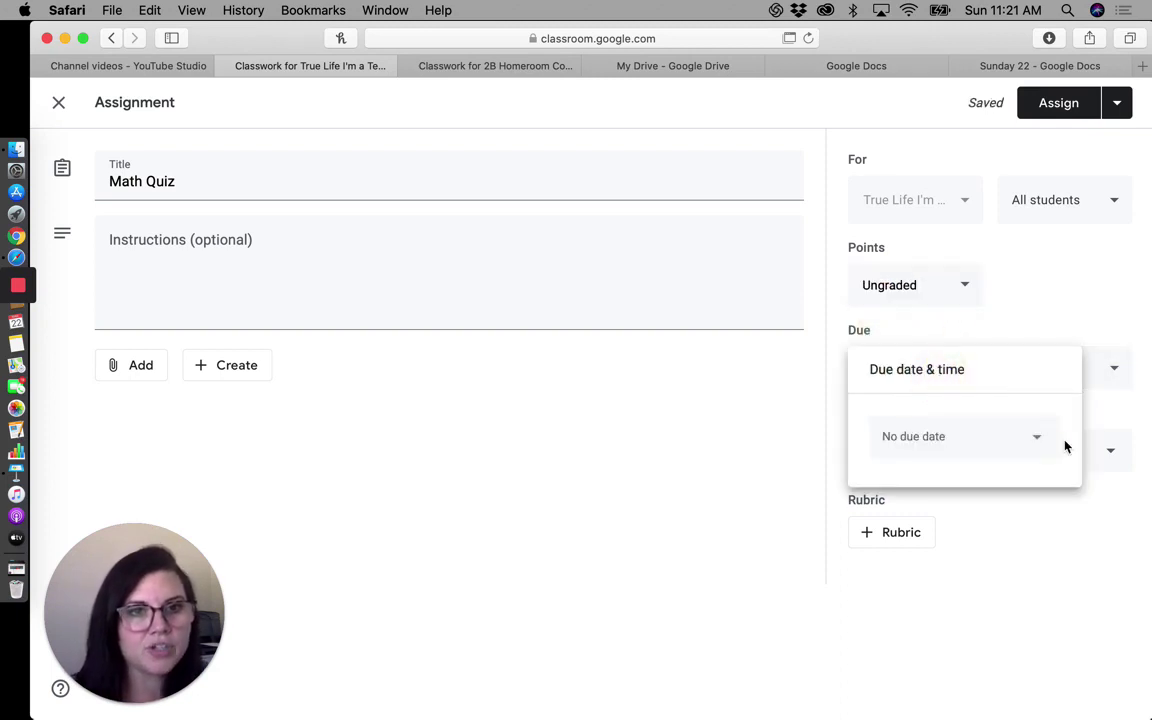
click(1031, 444)
click(948, 614)
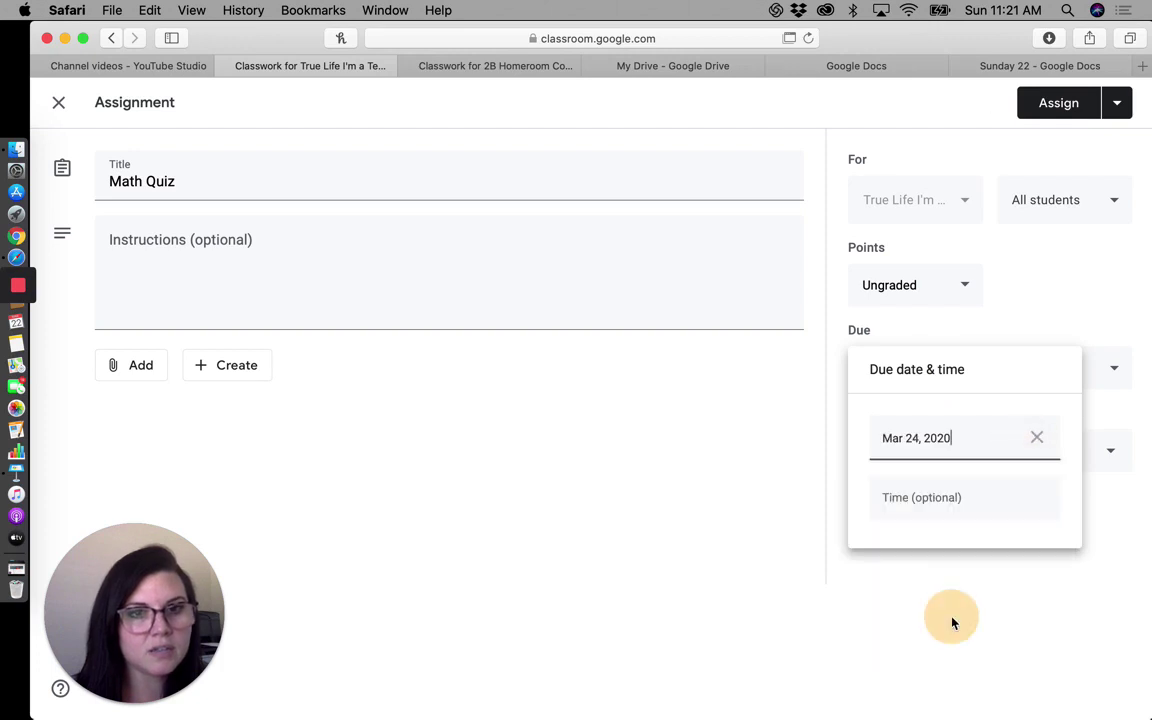
click(952, 505)
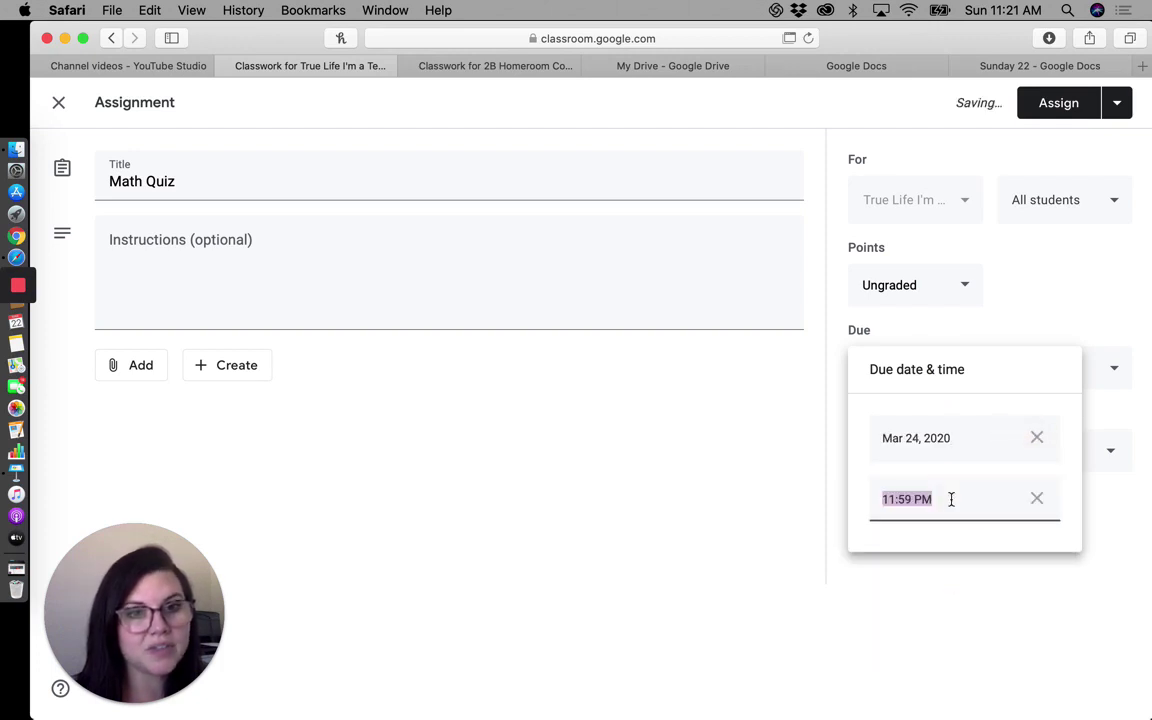
click(1069, 326)
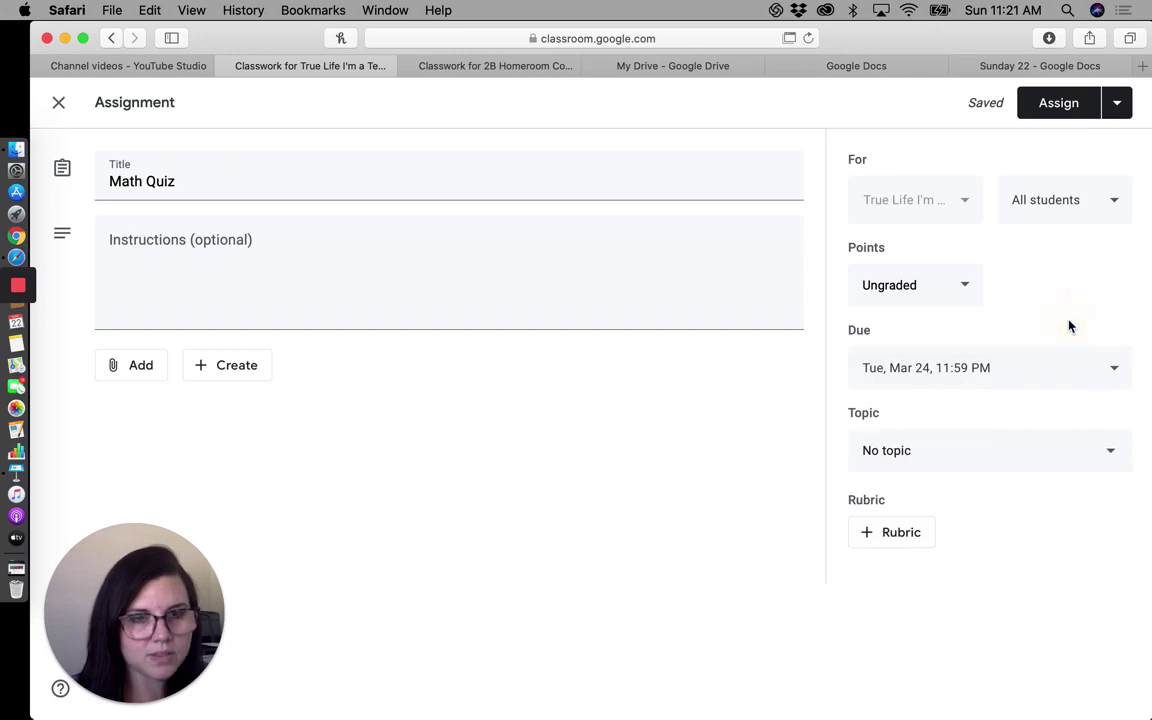
Step: Remove the due date from the Math Quiz assignment
click(936, 383)
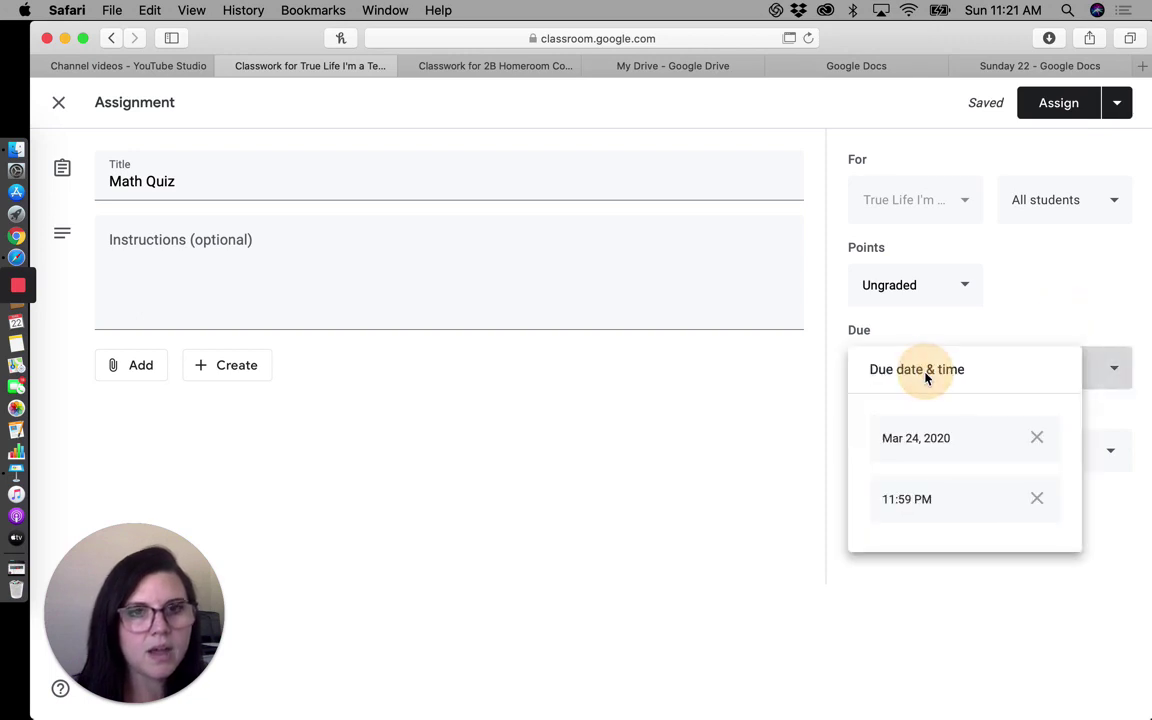
click(1038, 439)
click(1056, 310)
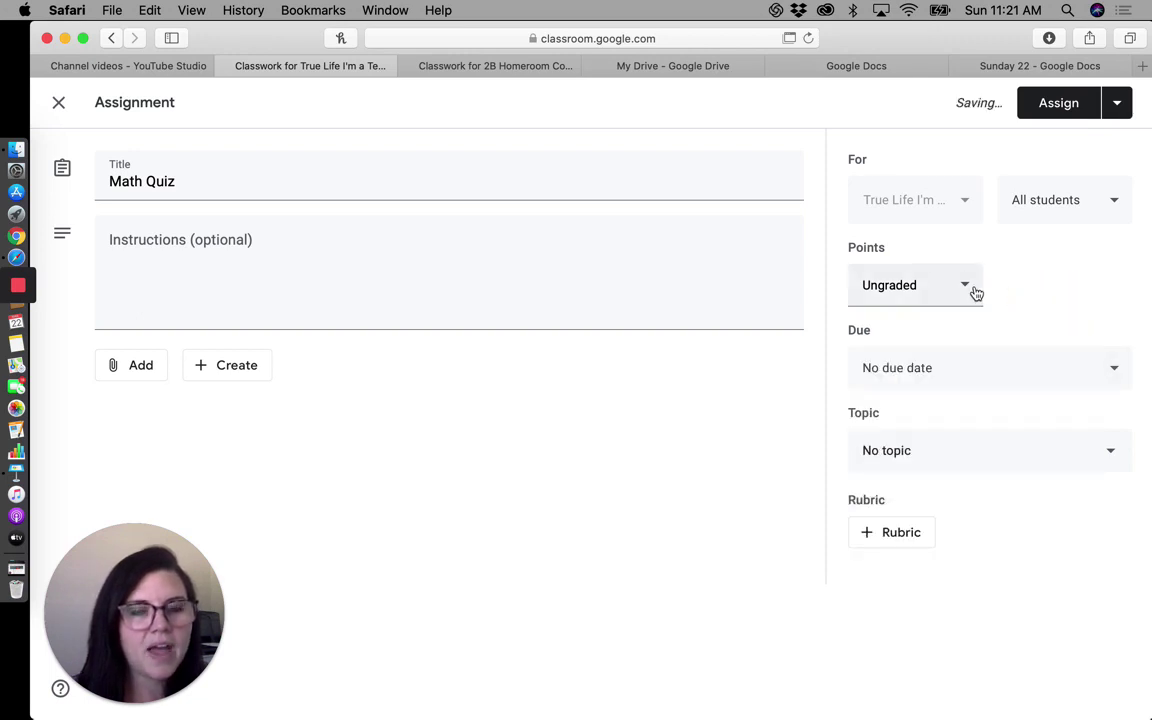
Step: Set the Math Quiz assignment's points to 50
click(900, 279)
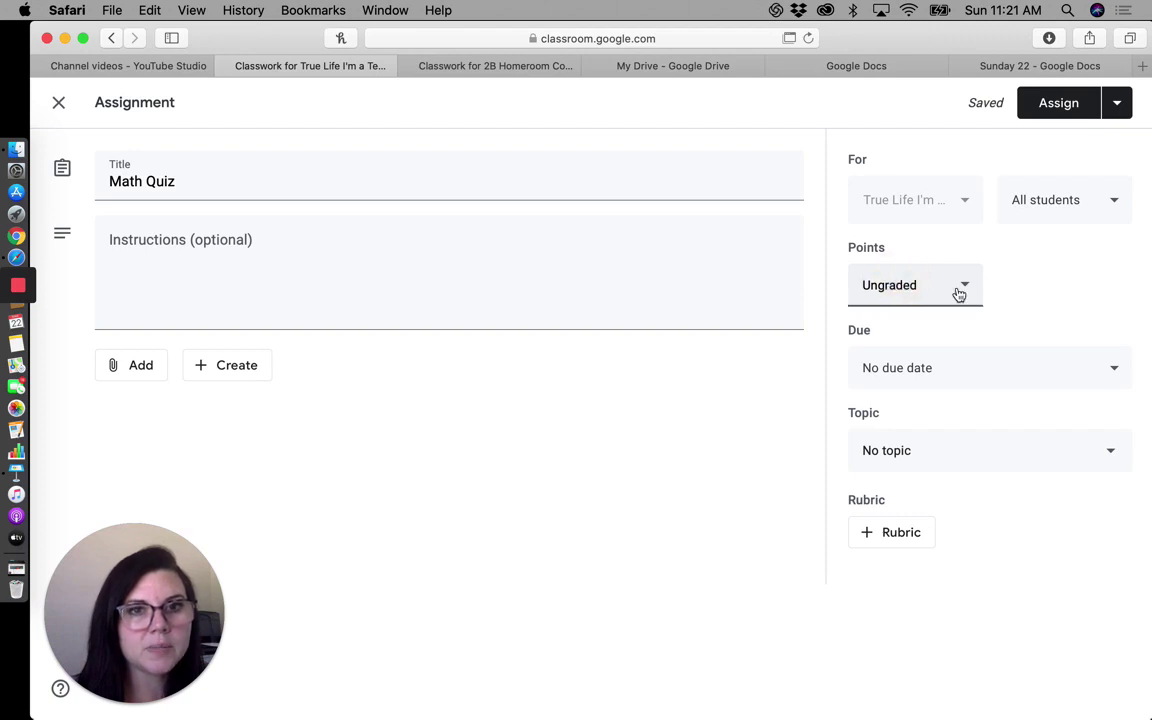
double_click(910, 286)
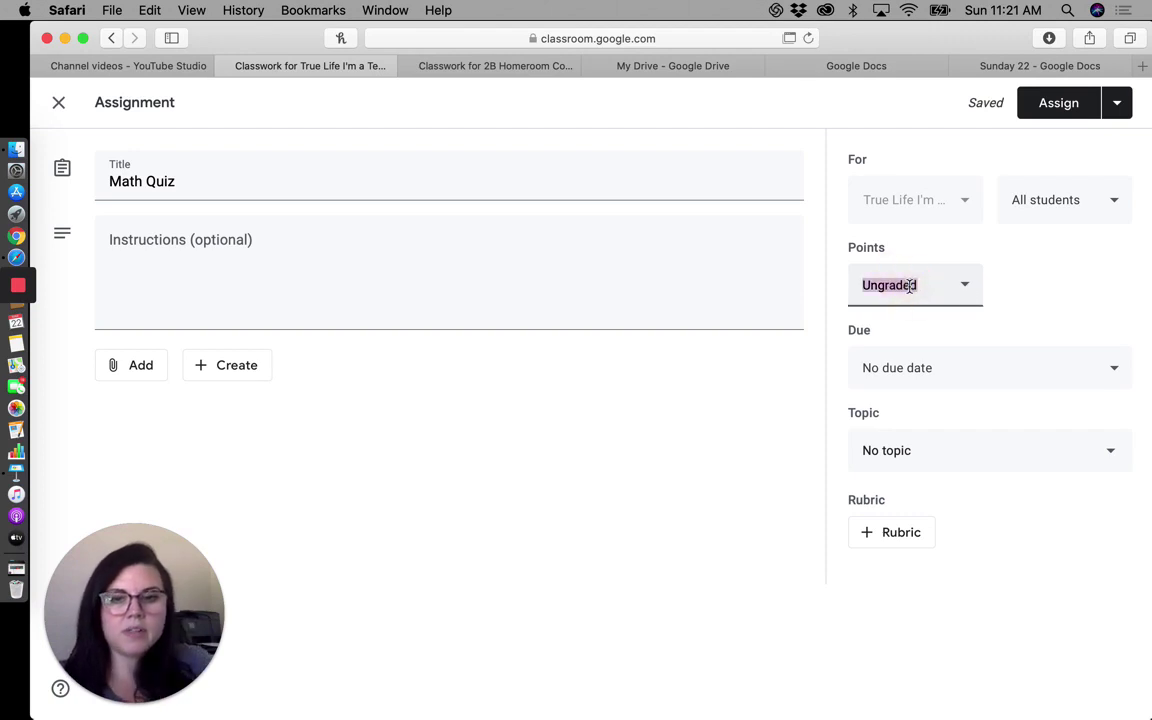
text(50)
double_click(1010, 327)
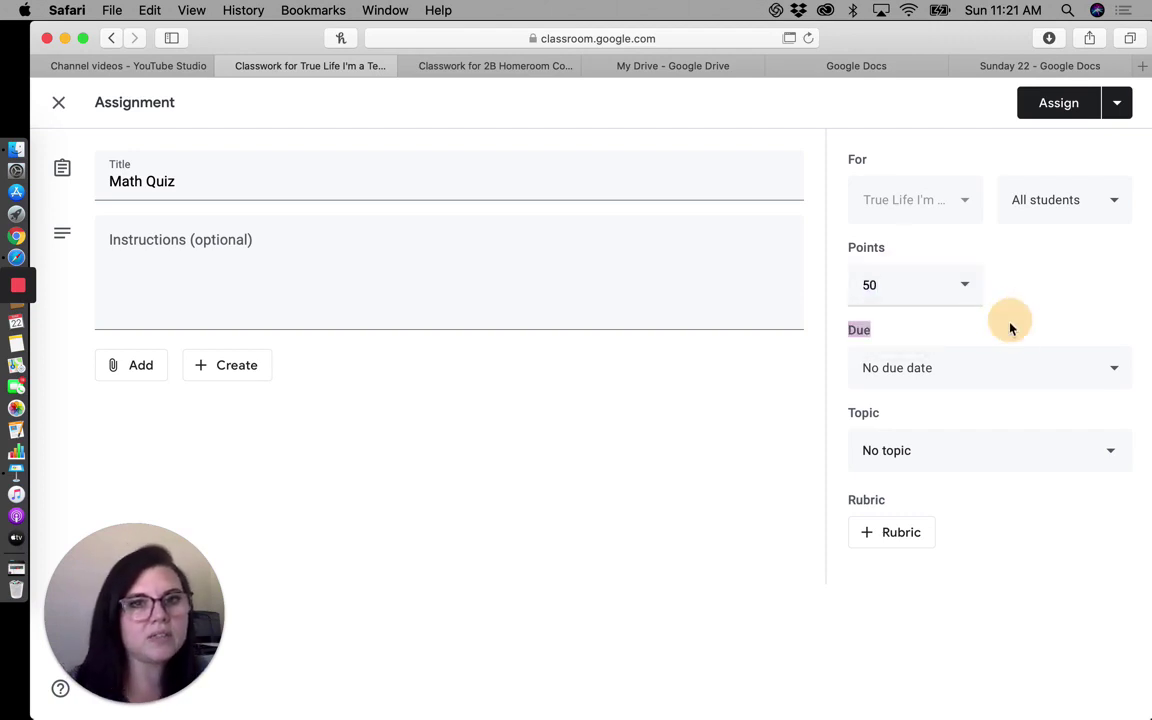
Step: Enter Math as a new topic for the Math Quiz assignment
click(919, 467)
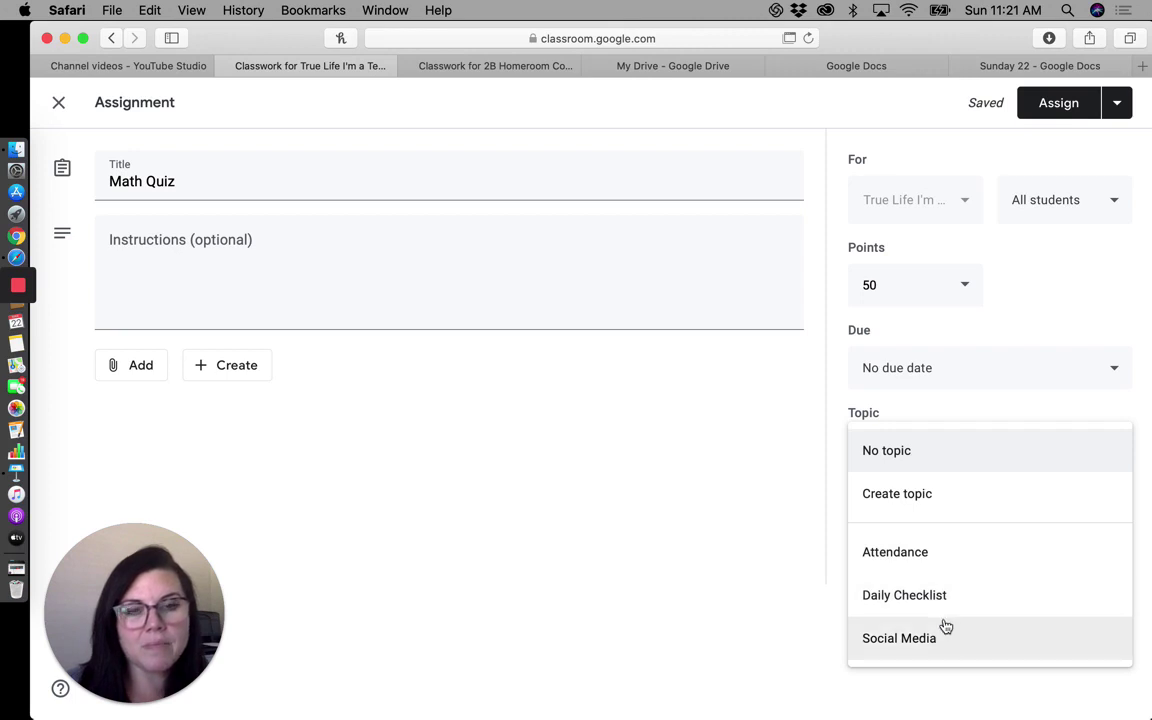
click(915, 496)
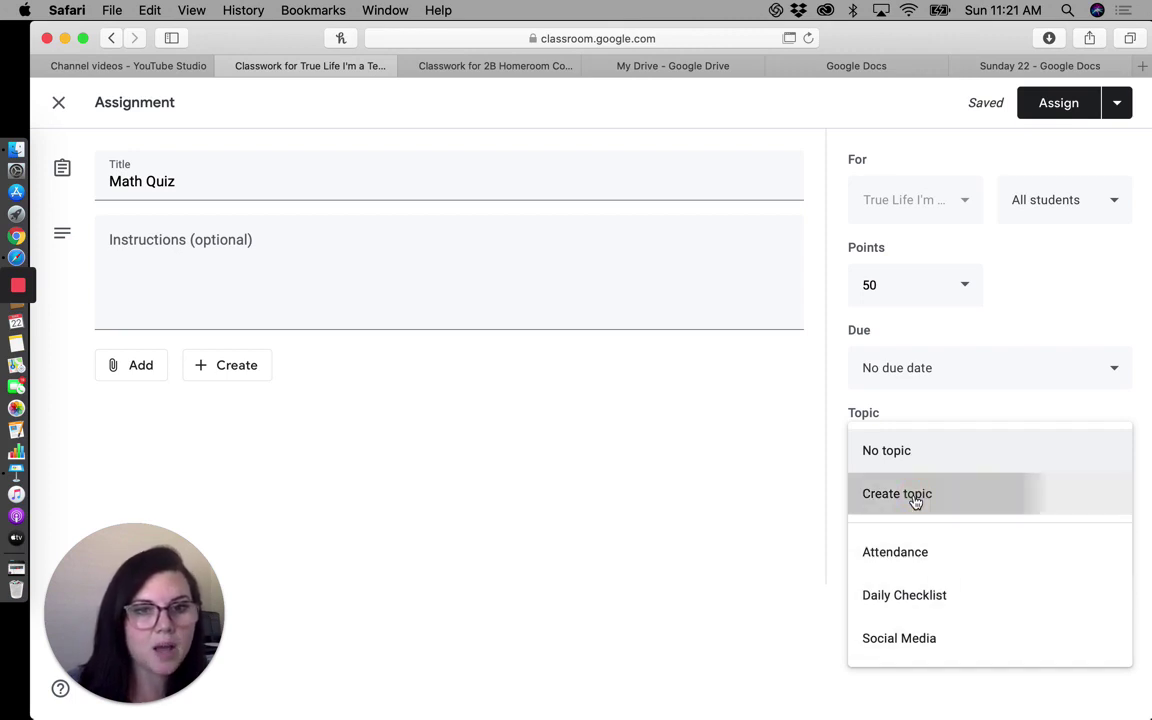
text(Ma)
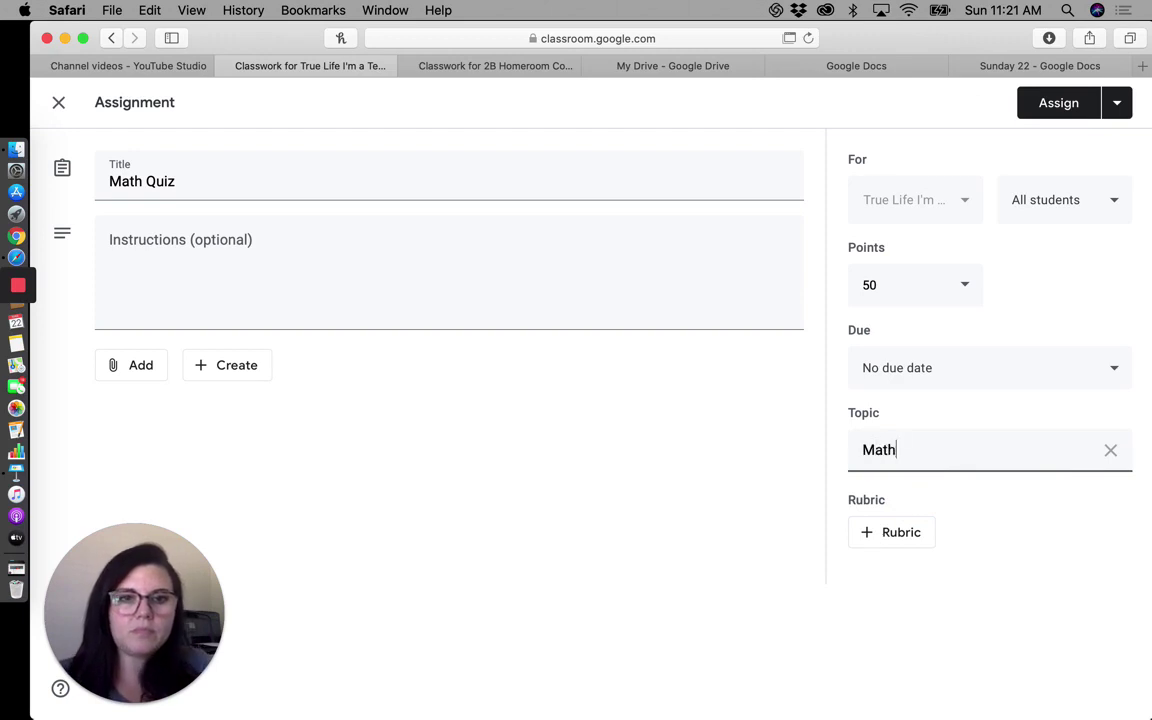
text(th)
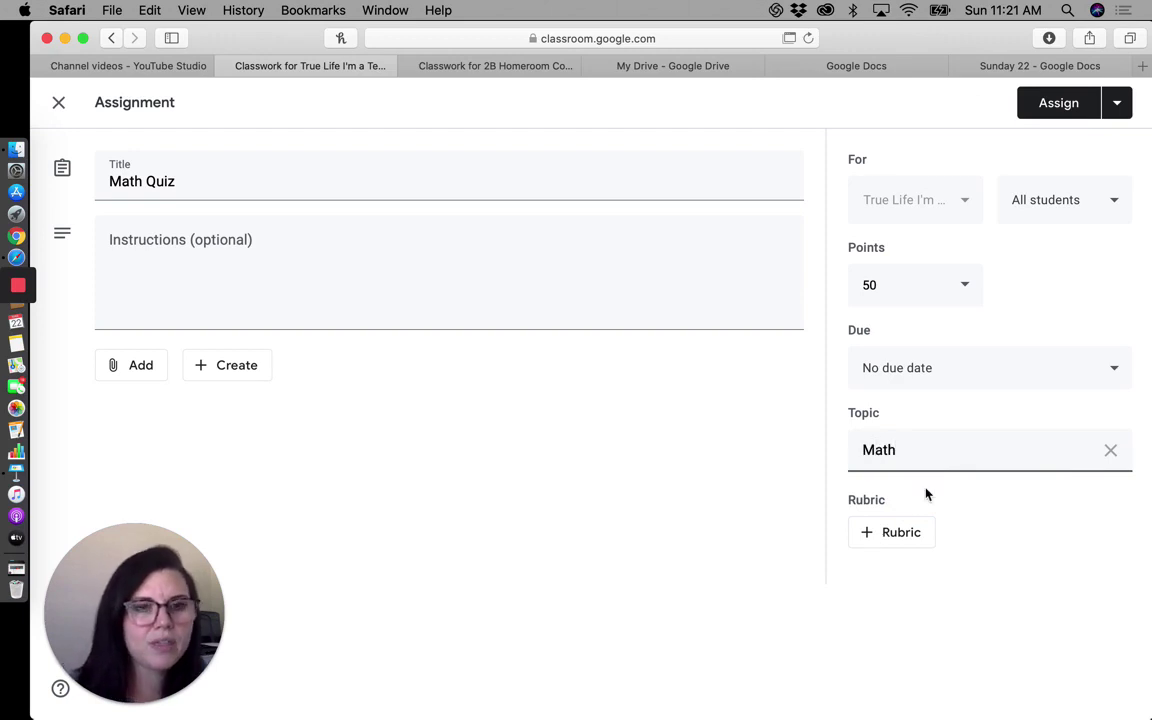
Step: Discard the new topic and assign Math Quiz to all students with no topic
click(1110, 450)
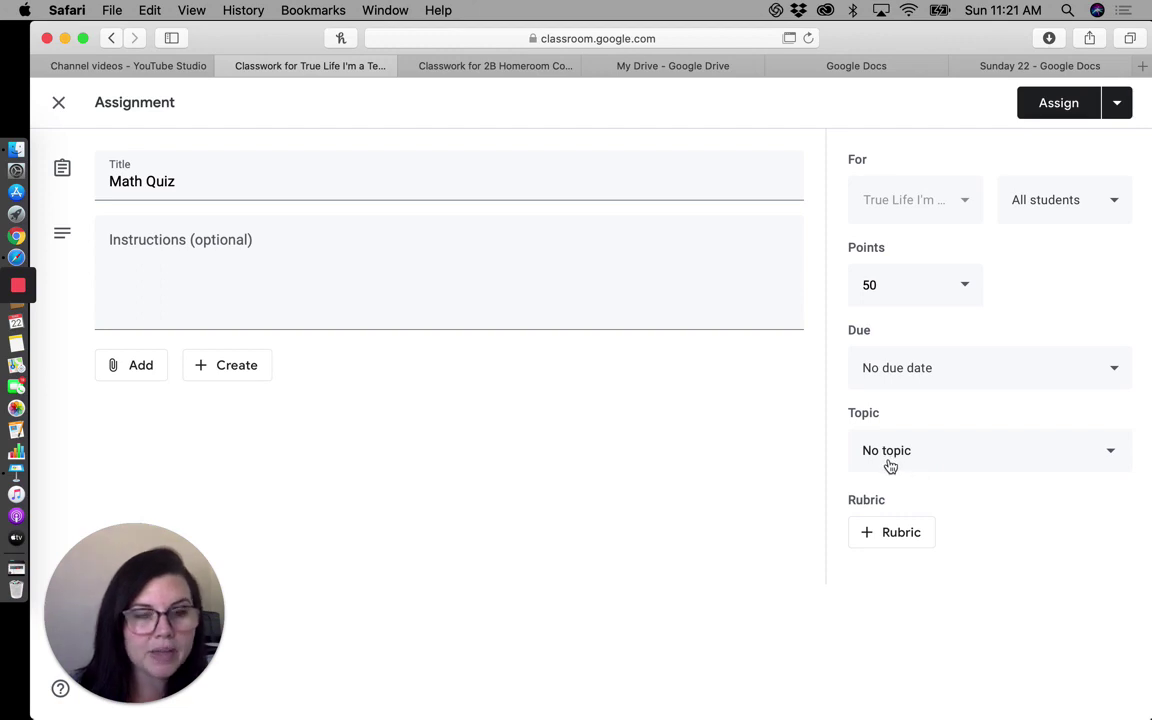
click(1049, 103)
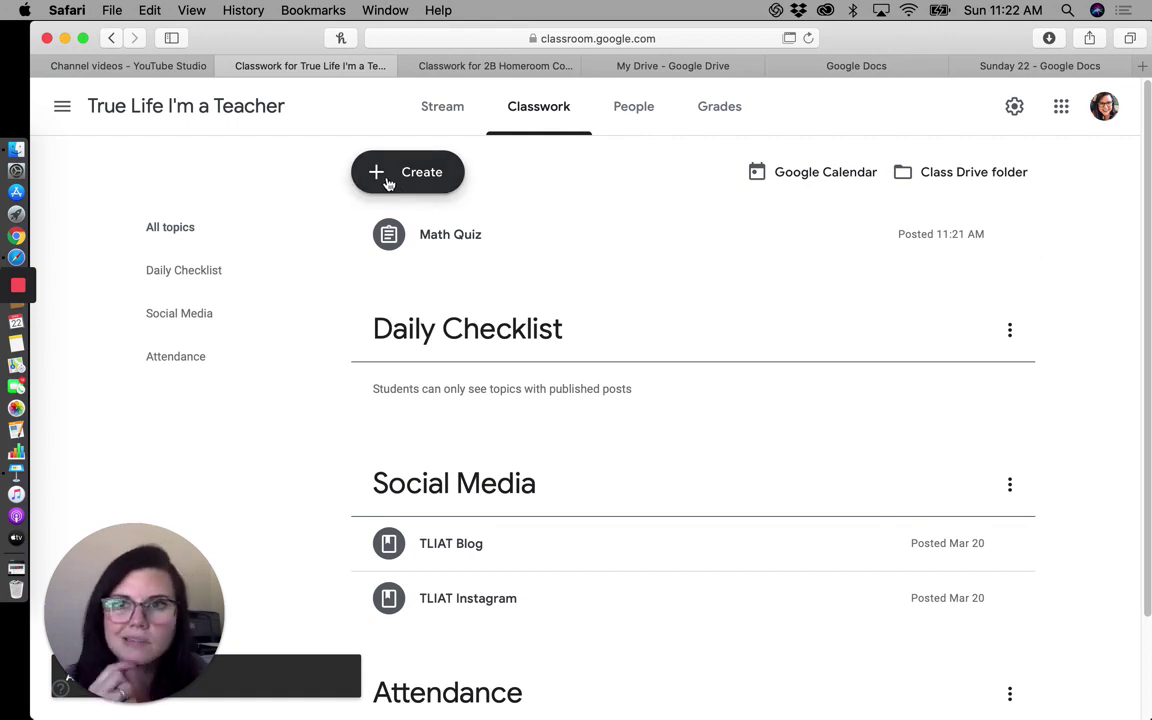
Step: Create a classwork topic named Math and move the Math Quiz assignment into it
click(388, 183)
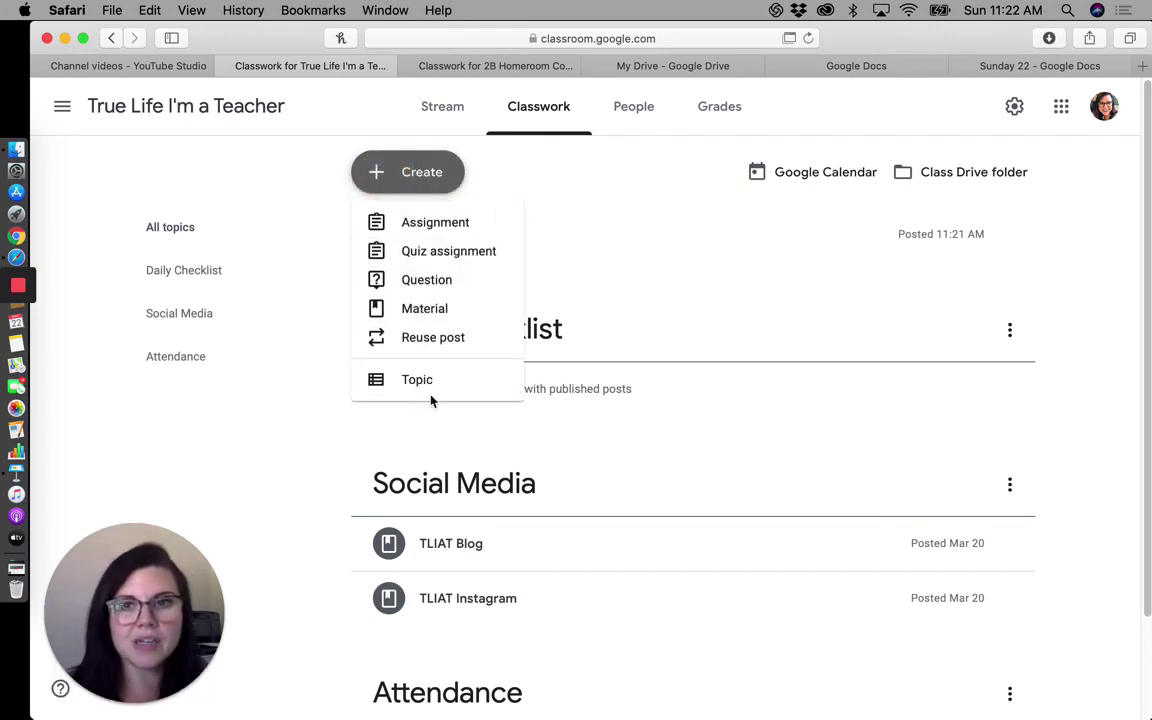
click(425, 385)
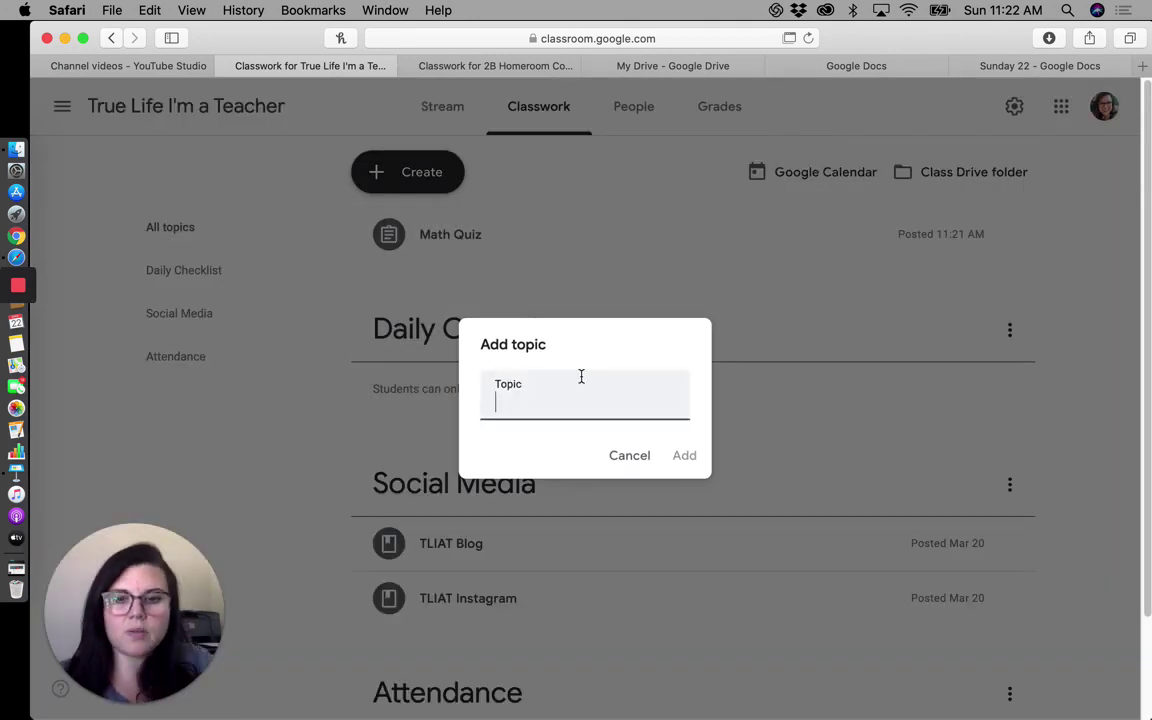
text(Ma)
text(rh)
key(BackSpace)
key(BackSpace)
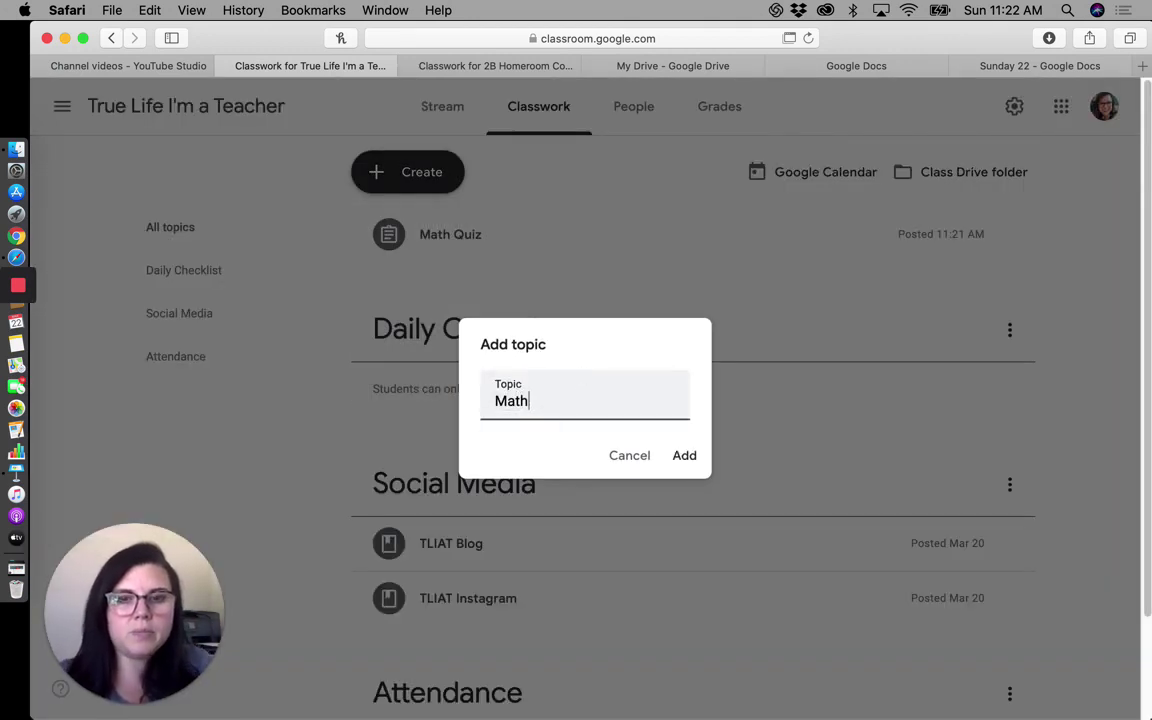
click(686, 456)
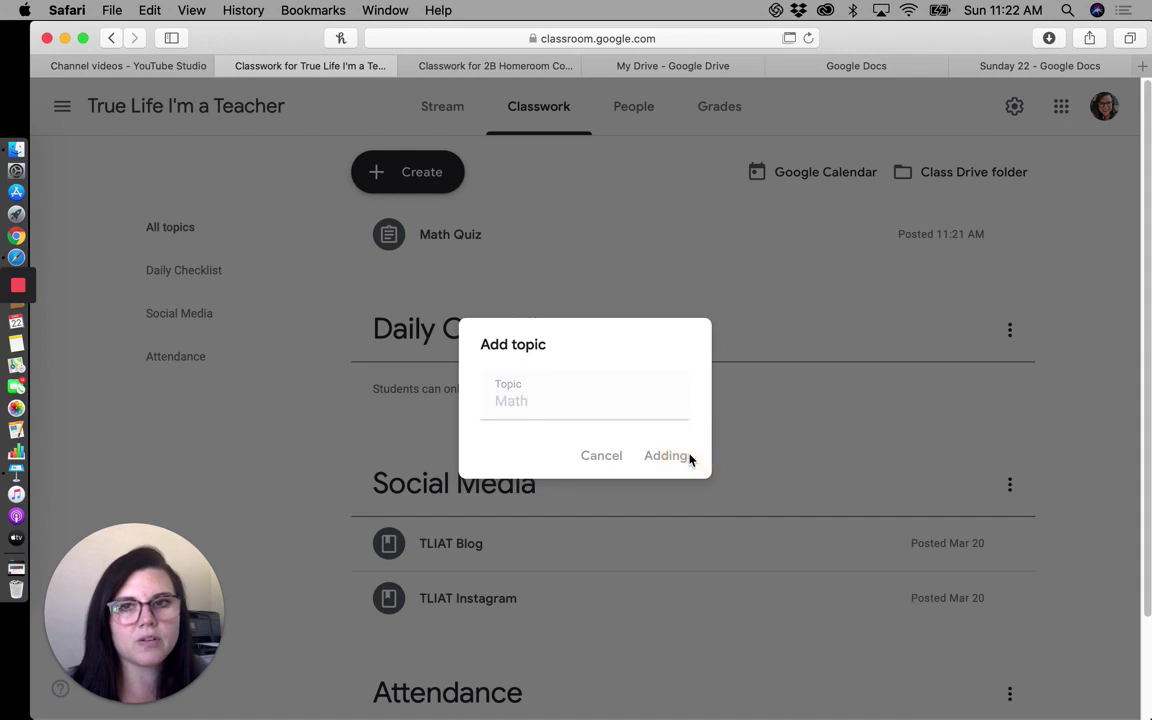
drag(465, 237, 478, 360)
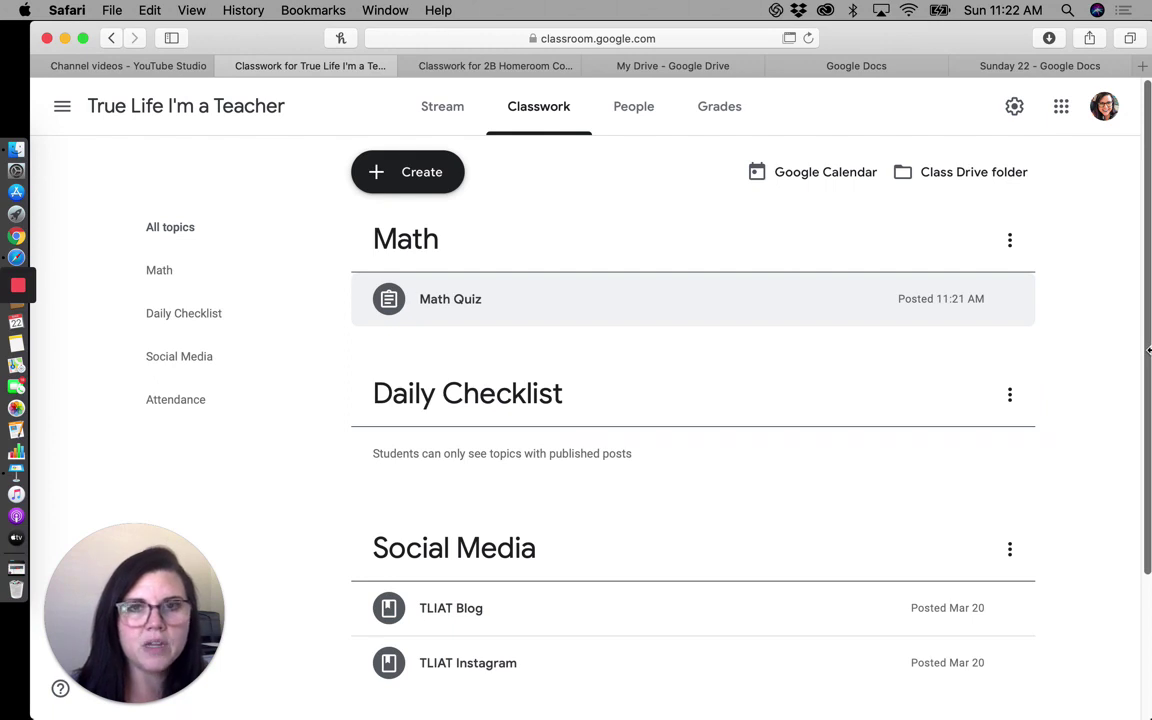
Step: Switch to the Sunday 22 document in Google Docs and enter "Khan Academy Assignment: Fact Fluency" as the bullet under Math
click(1066, 68)
click(476, 447)
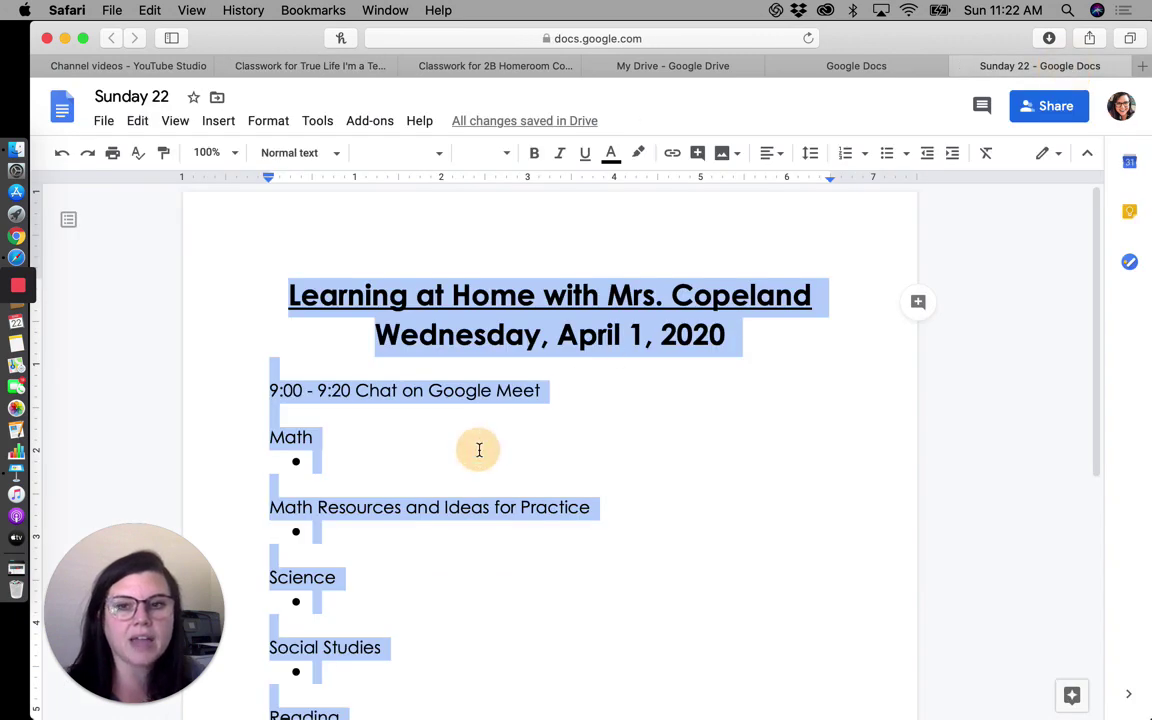
click(465, 466)
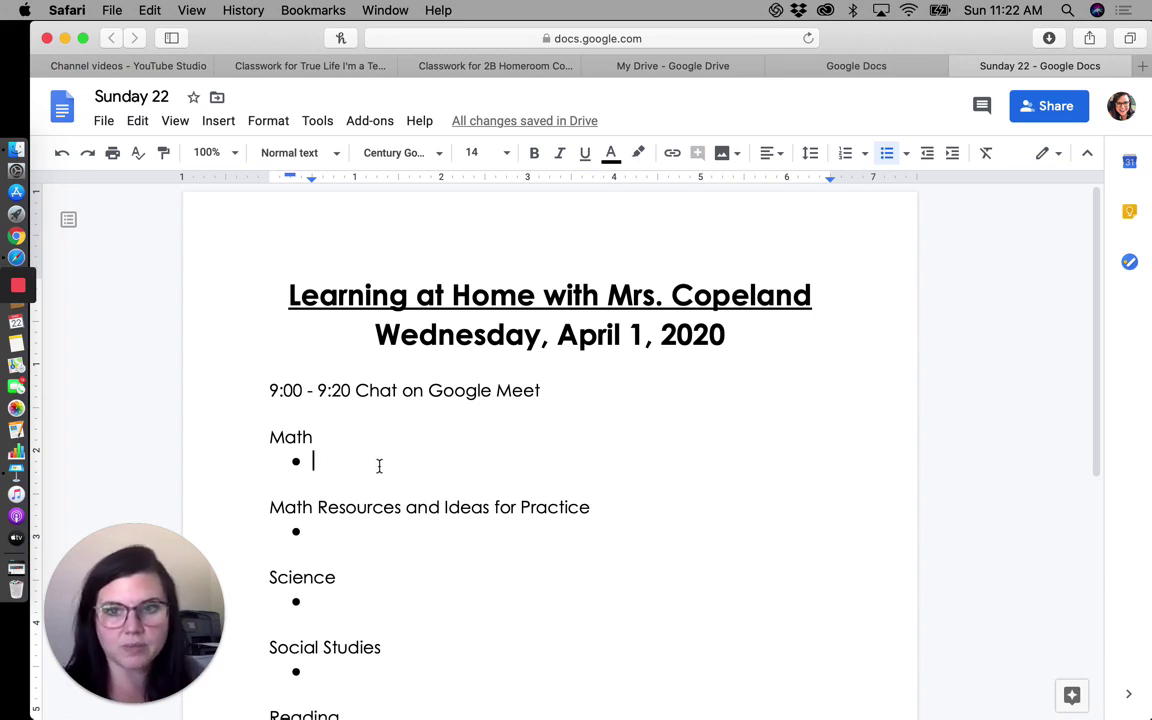
text(K)
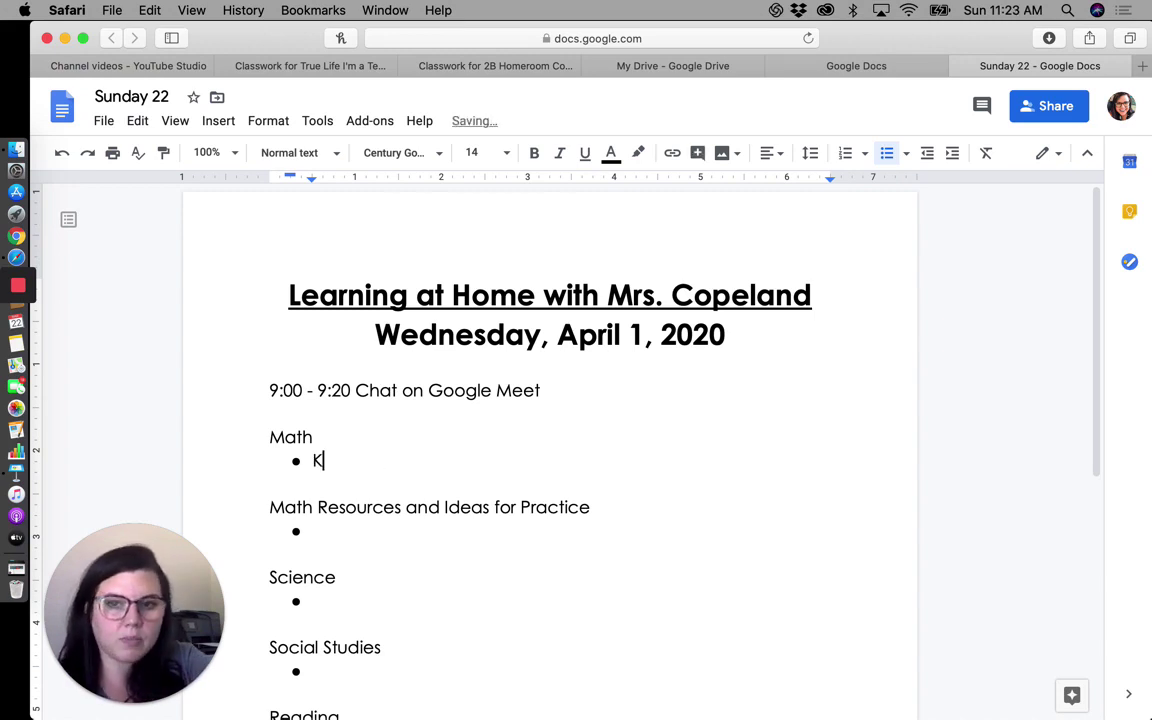
text(han Academy)
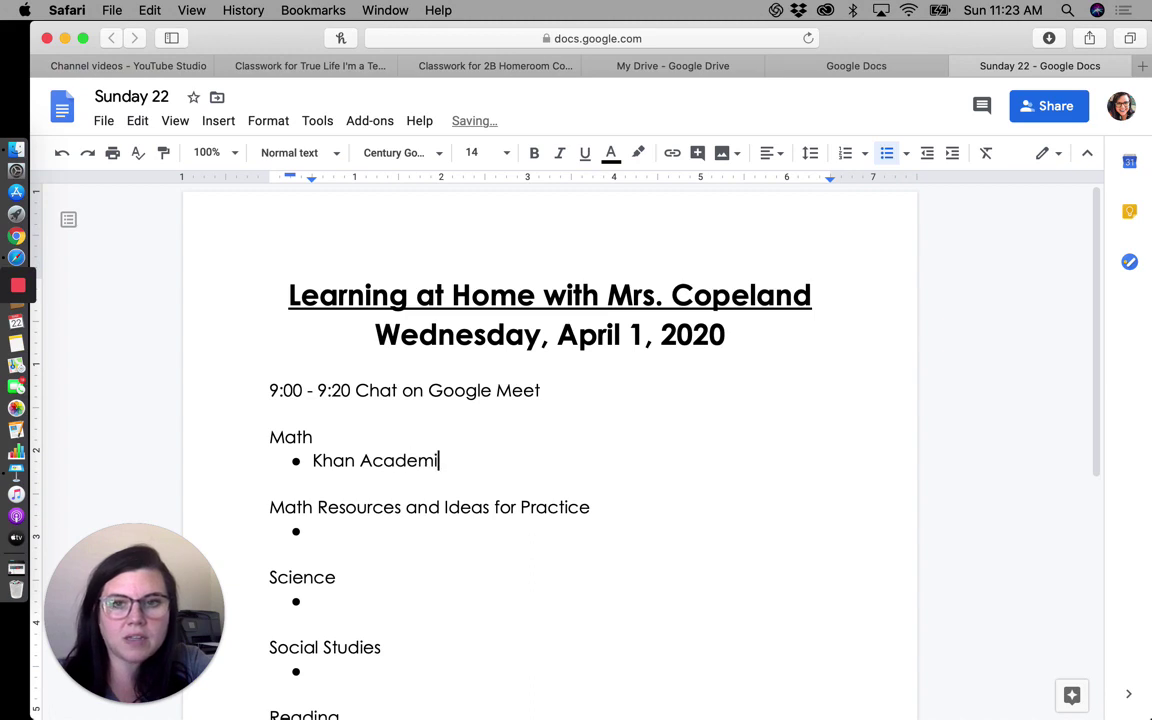
text( Assignment: )
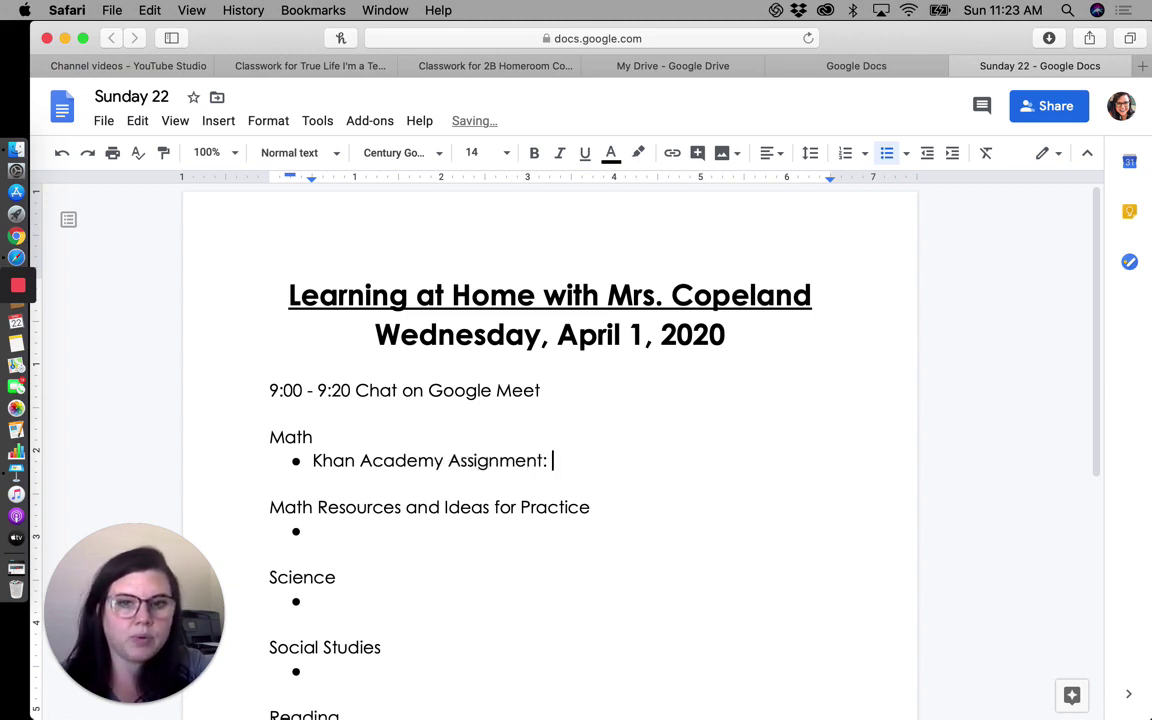
text(Fact Fluency)
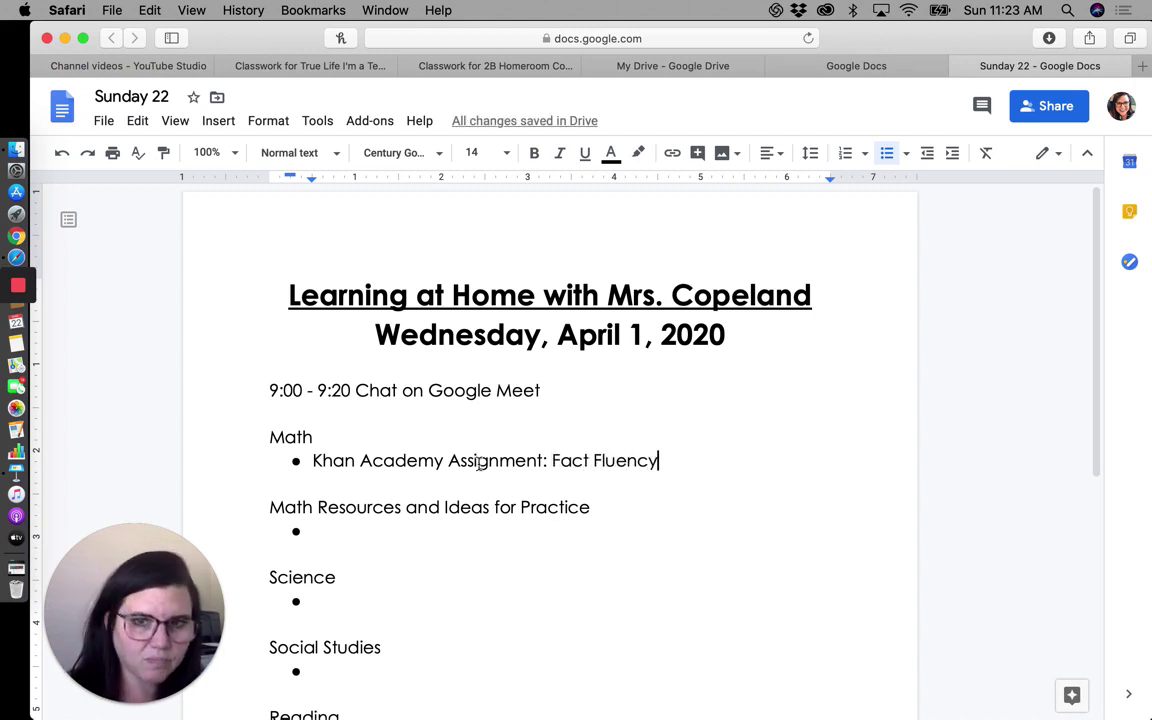
click(322, 536)
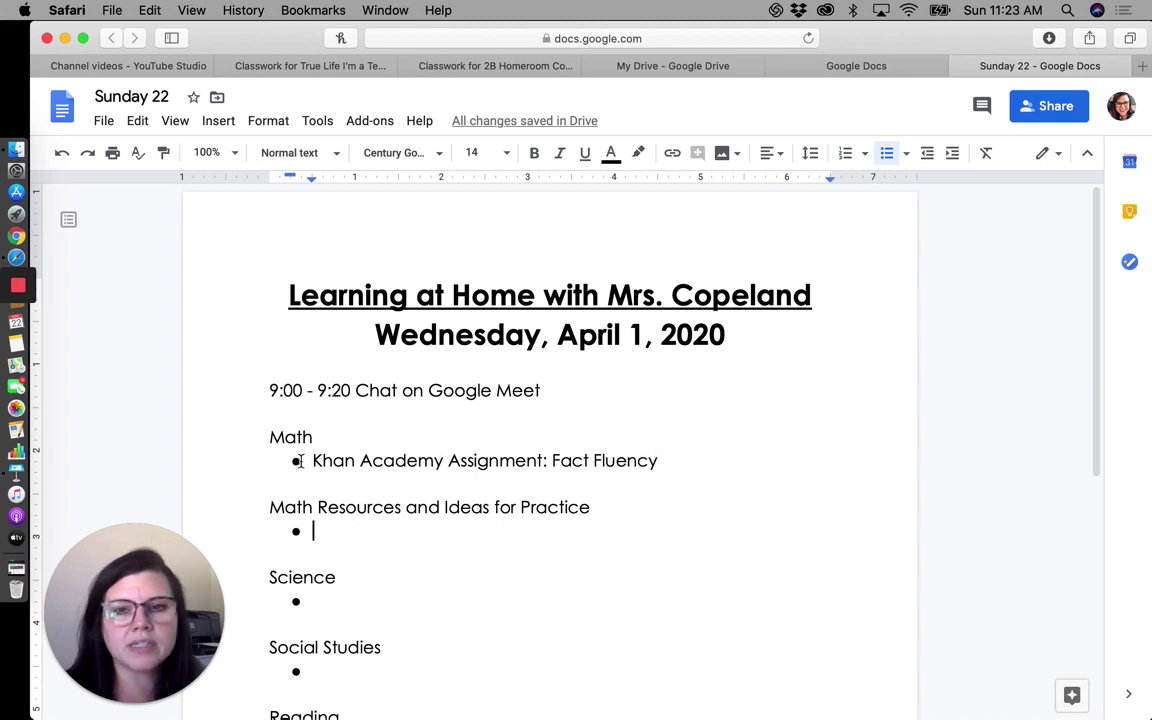
drag(311, 461, 672, 466)
click(563, 630)
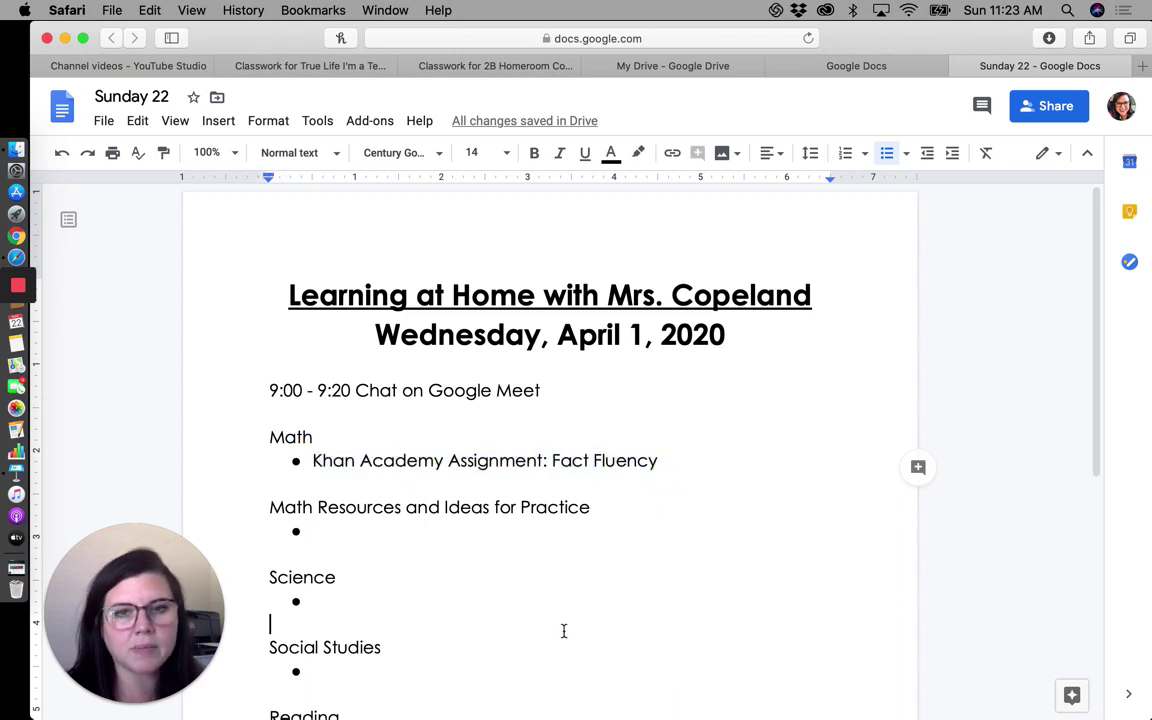
double_click(570, 628)
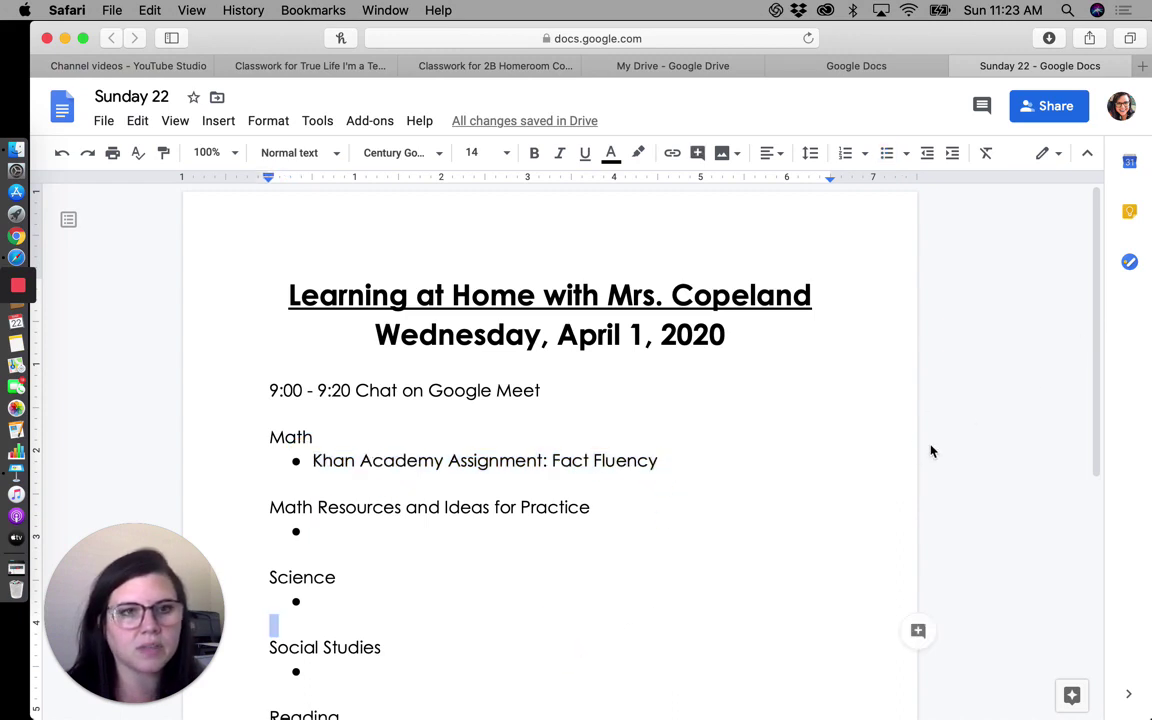
Step: Enter "Read for 20 minutes - complete the reader response assignment" as the bullet under Reading
scroll(931, 450, down, 3)
click(361, 580)
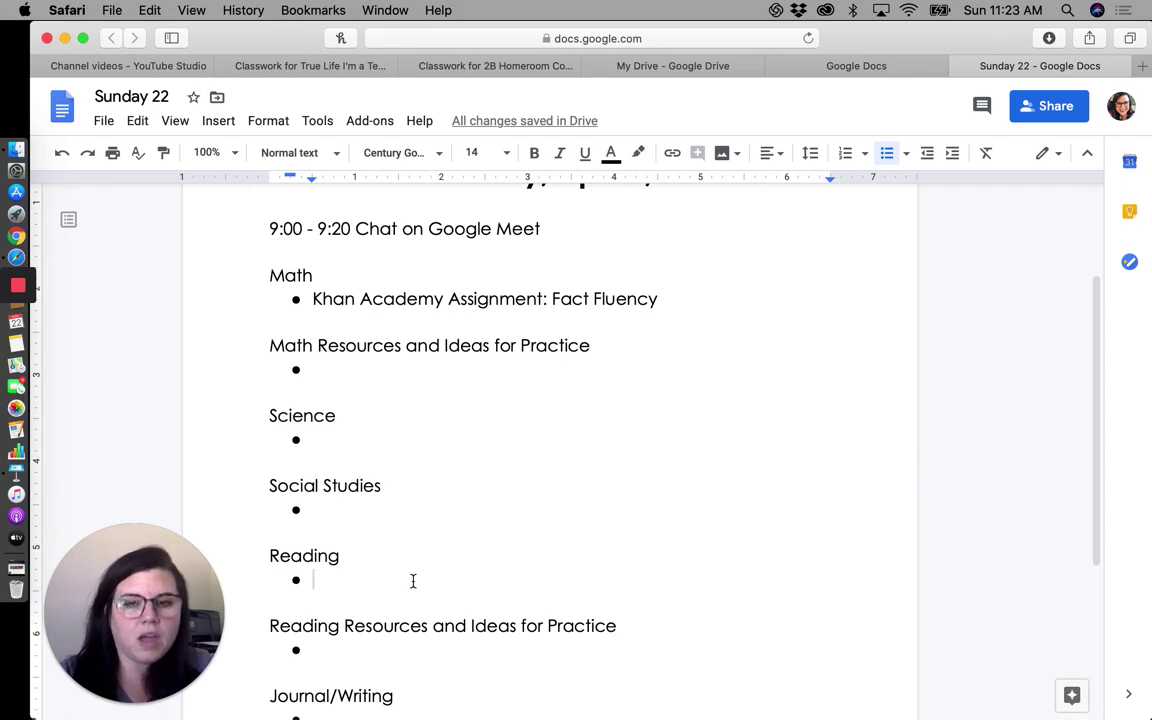
text(Read f)
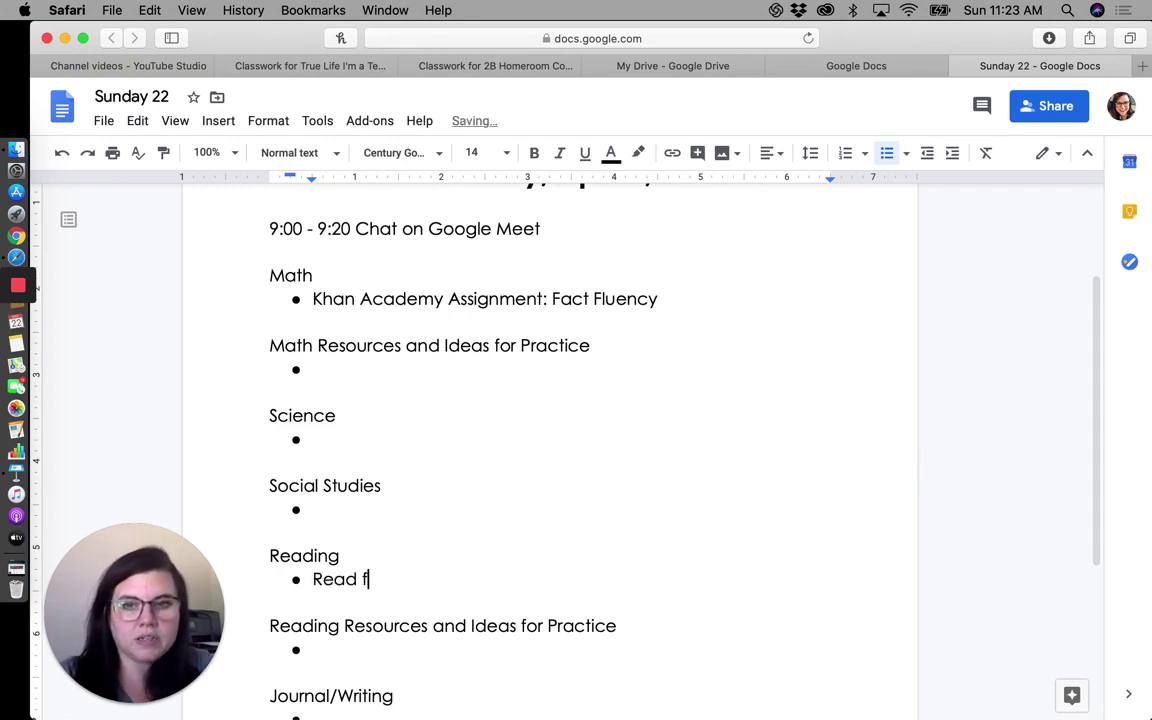
text(or 20 minutes)
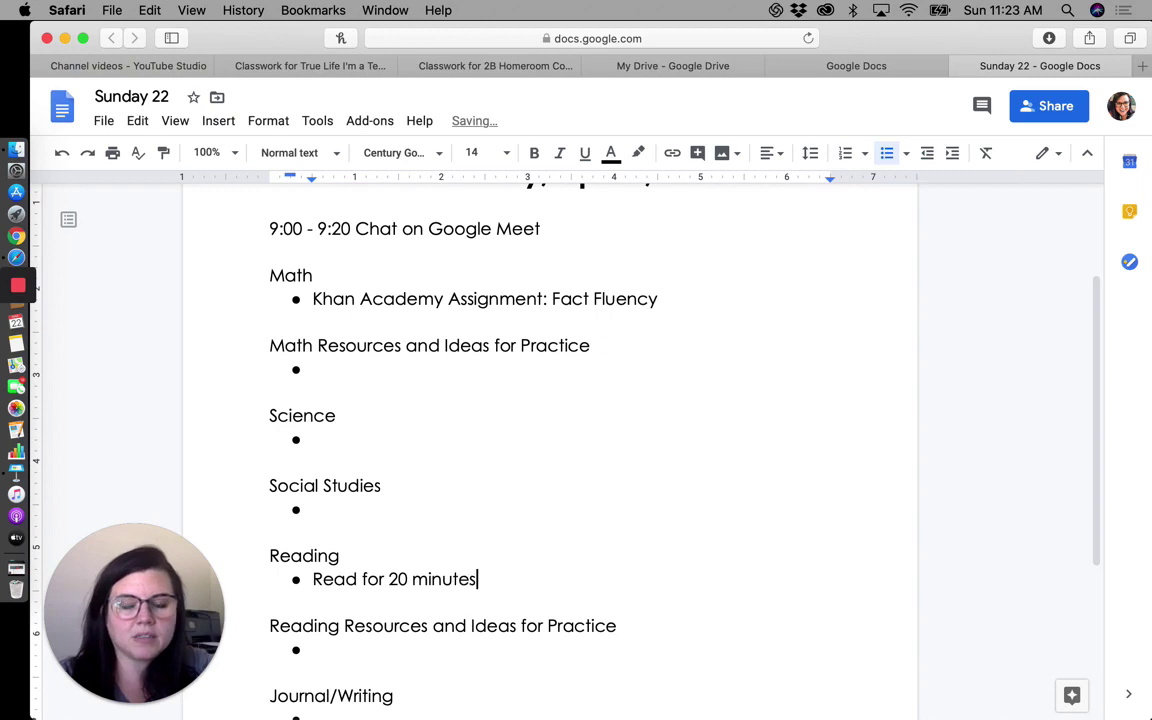
text( - complete)
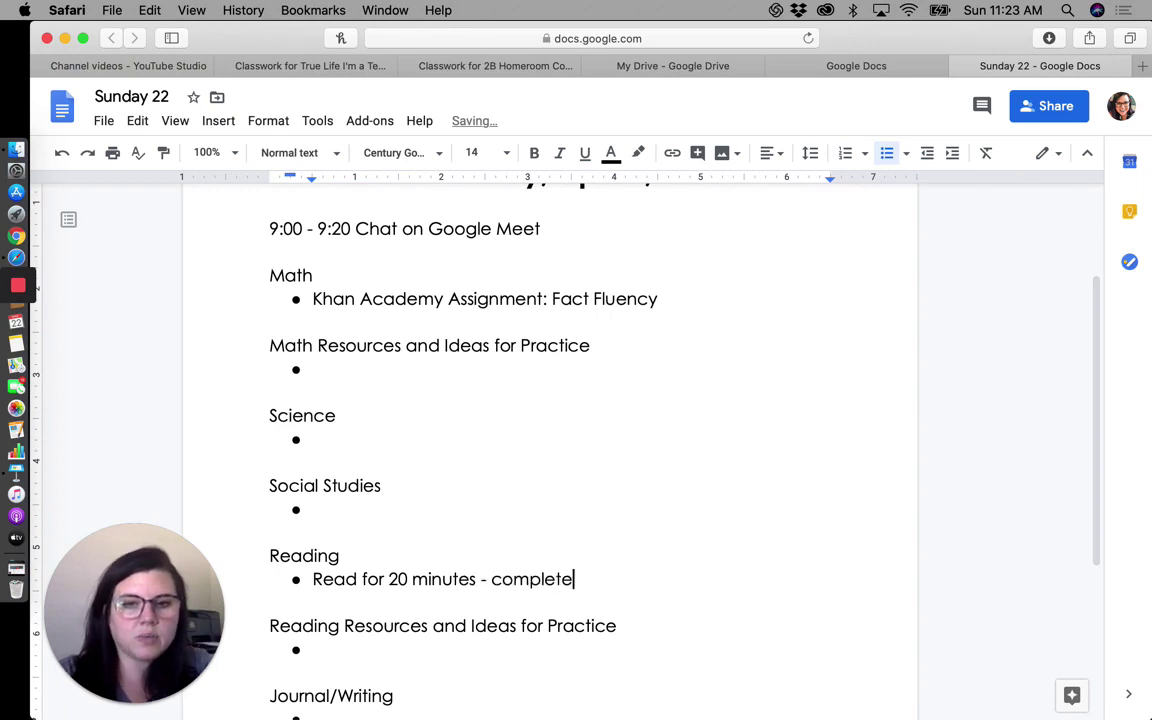
text( the reader's)
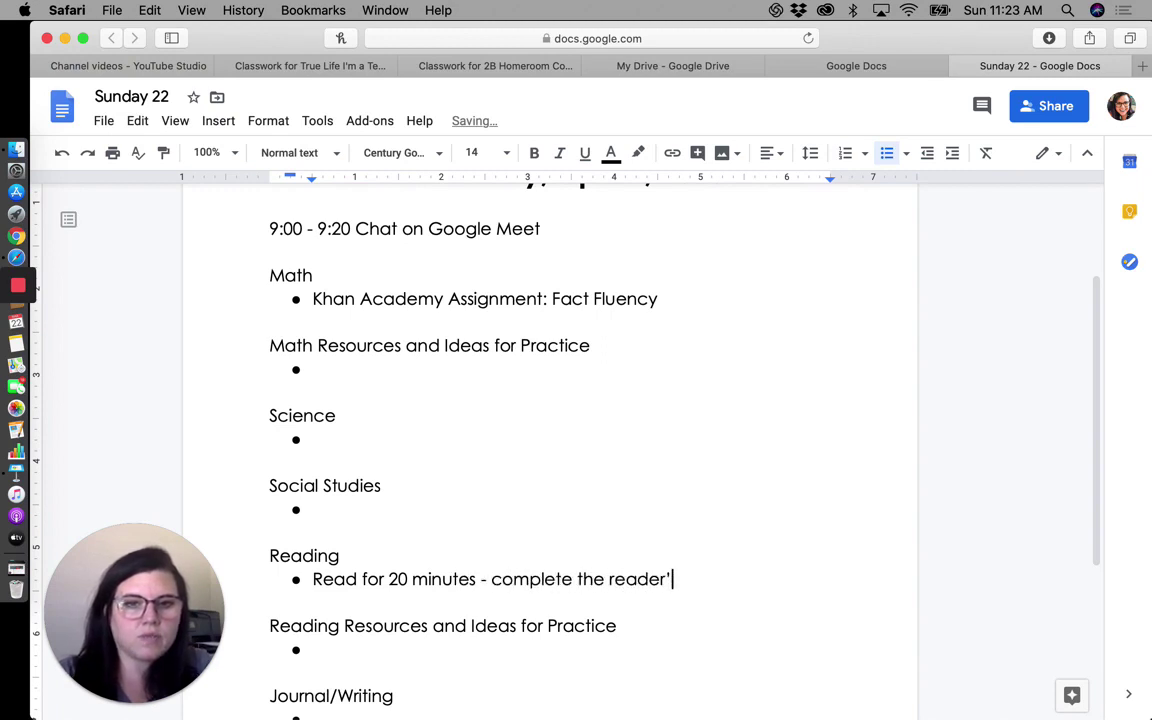
key(BackSpace)
key(BackSpace)
text(resp)
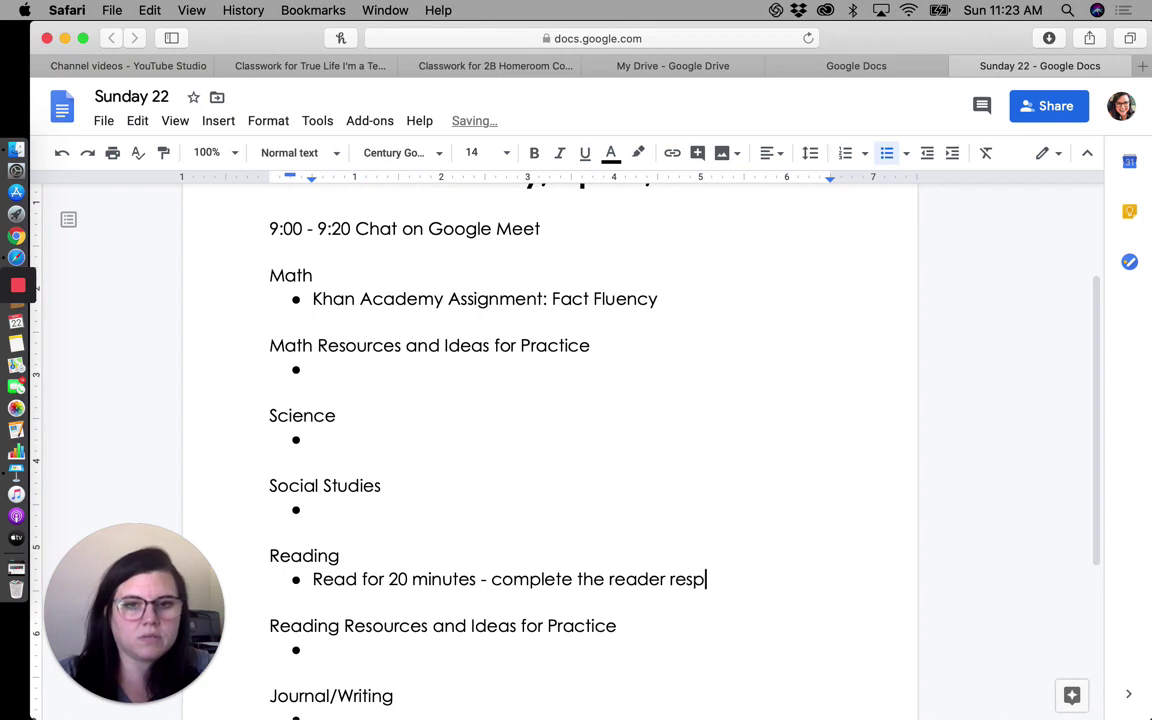
text(onse assignemtn)
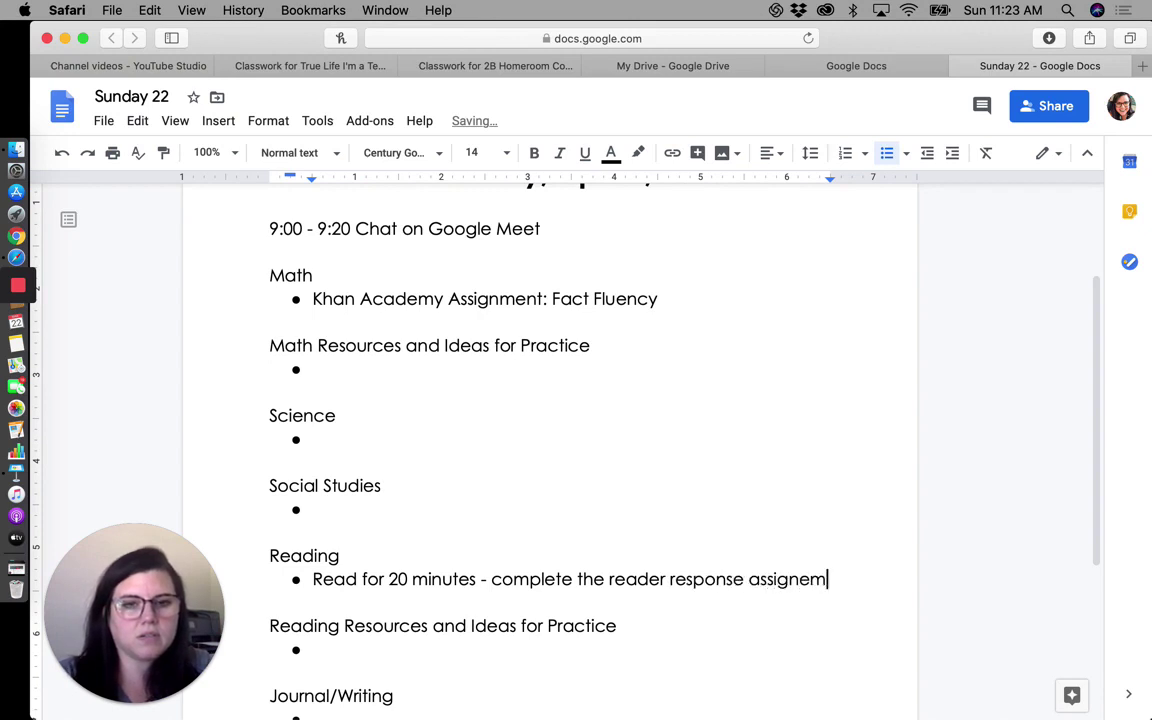
key(BackSpace)
key(BackSpace)
key(BackSpace)
key(BackSpace)
key(BackSpace)
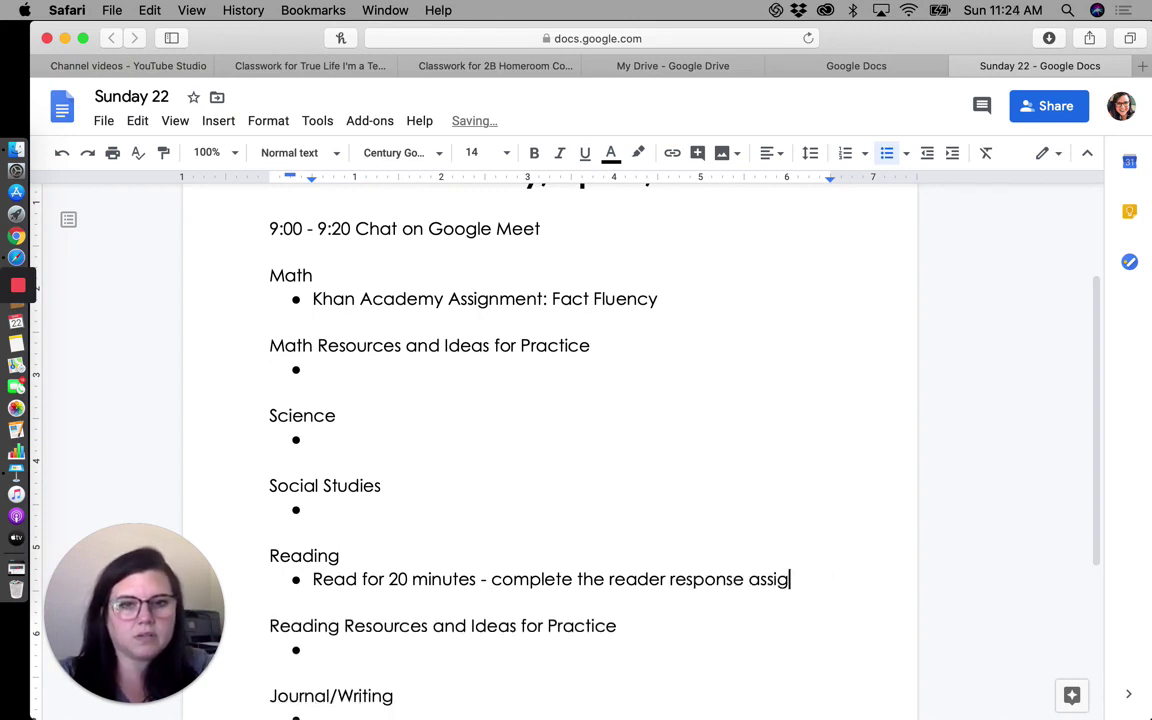
text(nment)
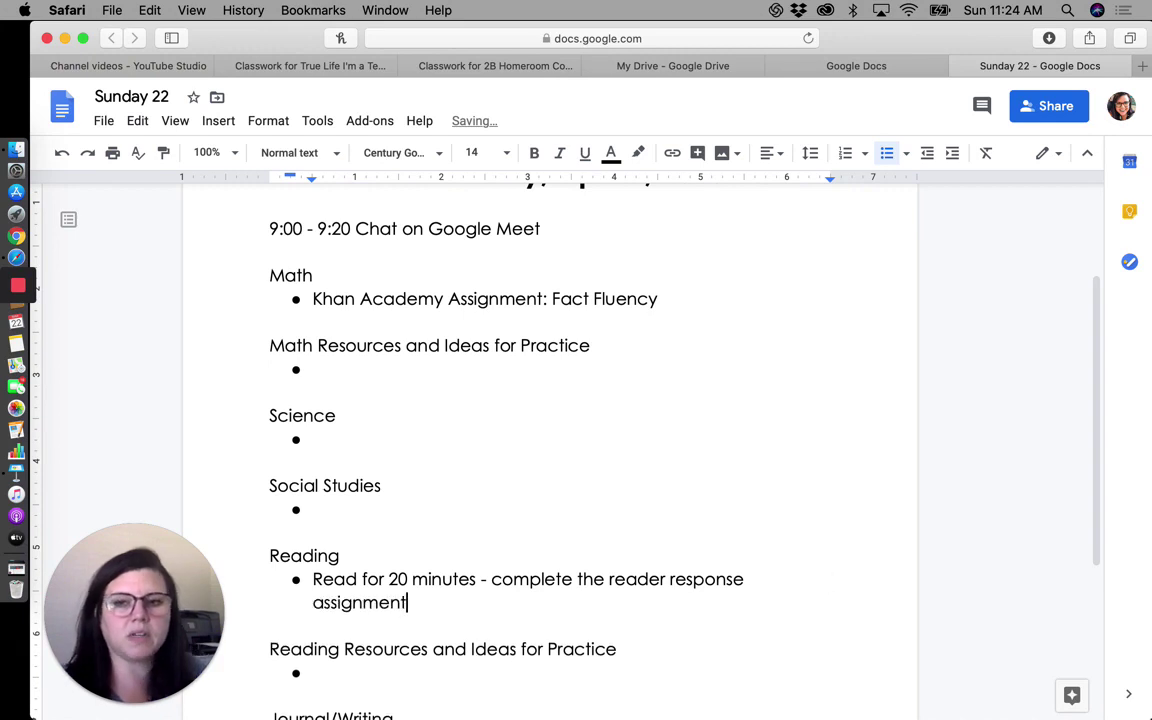
Step: Switch back to the True Life I'm a Teacher classwork in Google Classroom and start a new assignment titled "3/22 Reader Response"
click(314, 70)
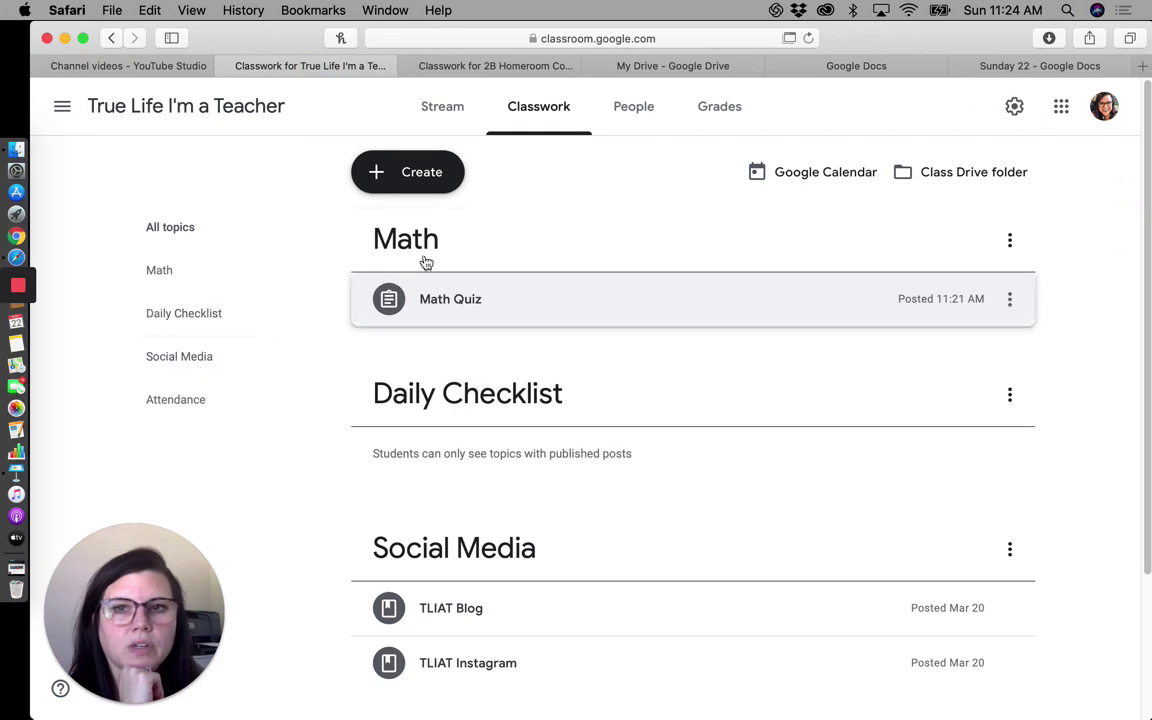
click(373, 170)
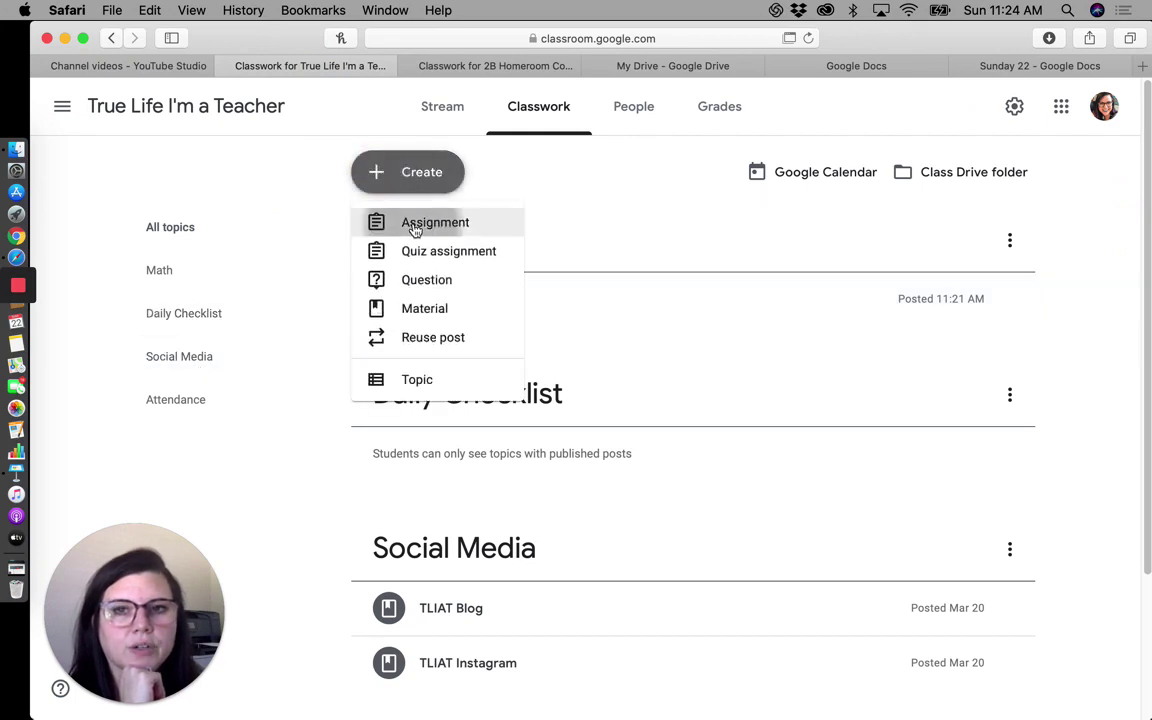
click(415, 228)
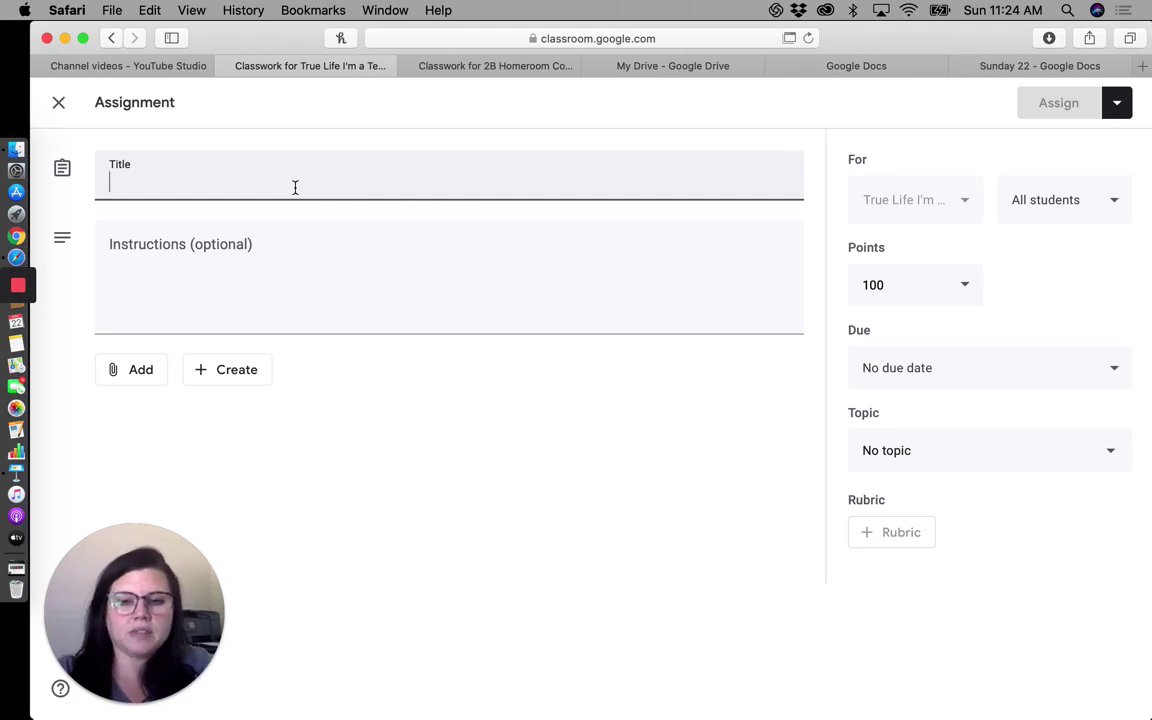
text(3/22 )
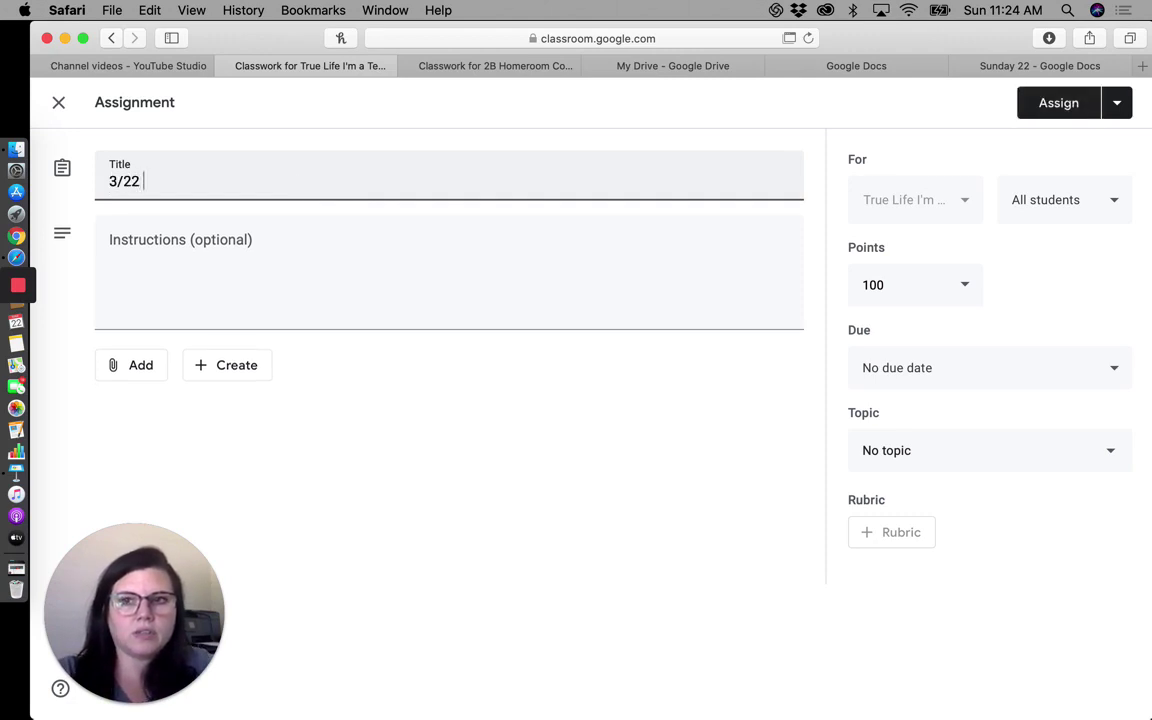
text(Reader Response)
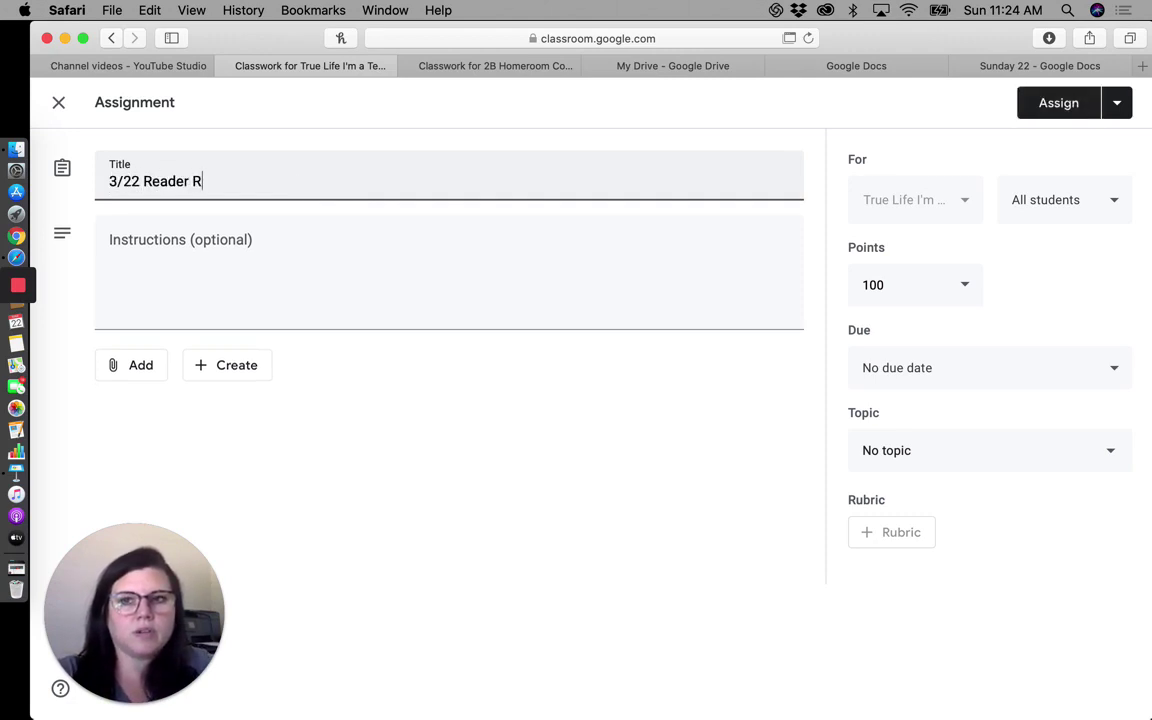
Step: Enter "After reading for 20 minutes, tell me the title, author, and characters of the book you read." as the assignment's instructions
click(110, 250)
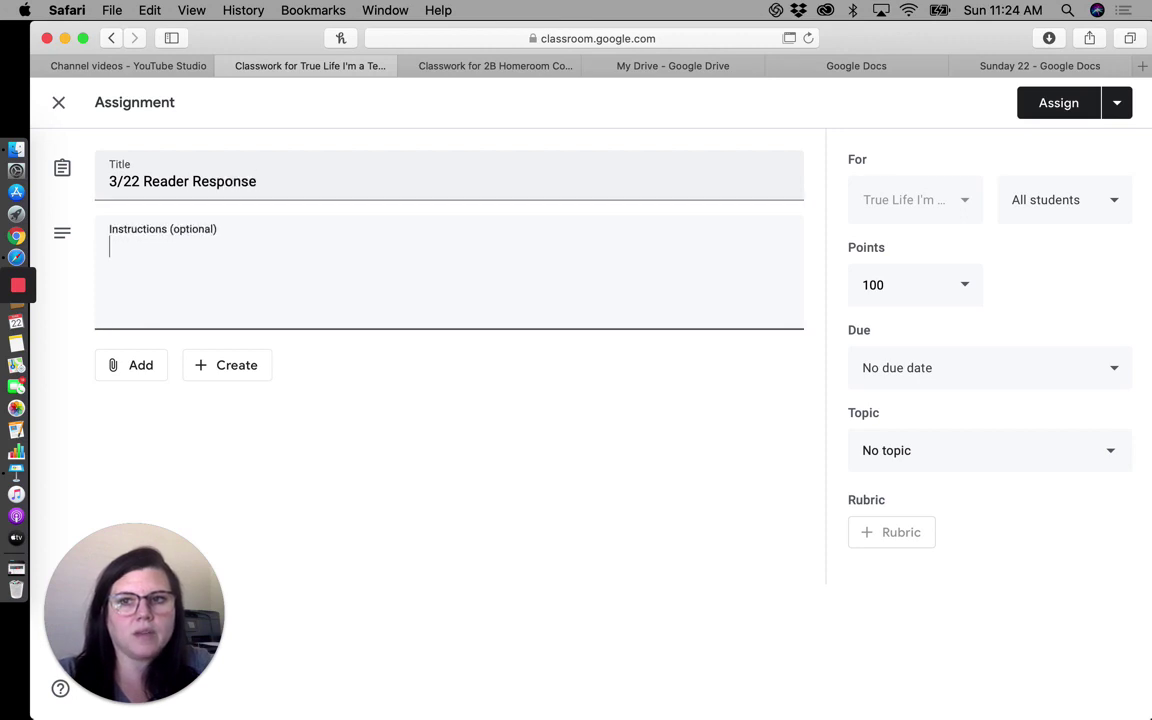
text(After re)
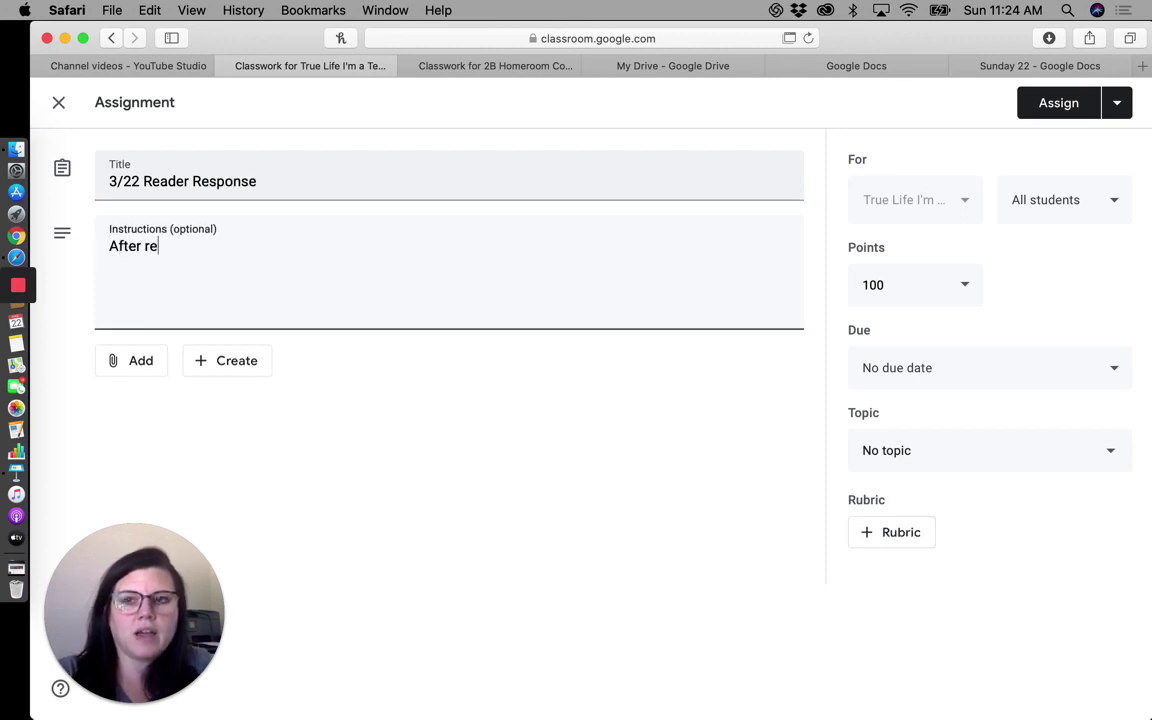
text(ading for 20 mi)
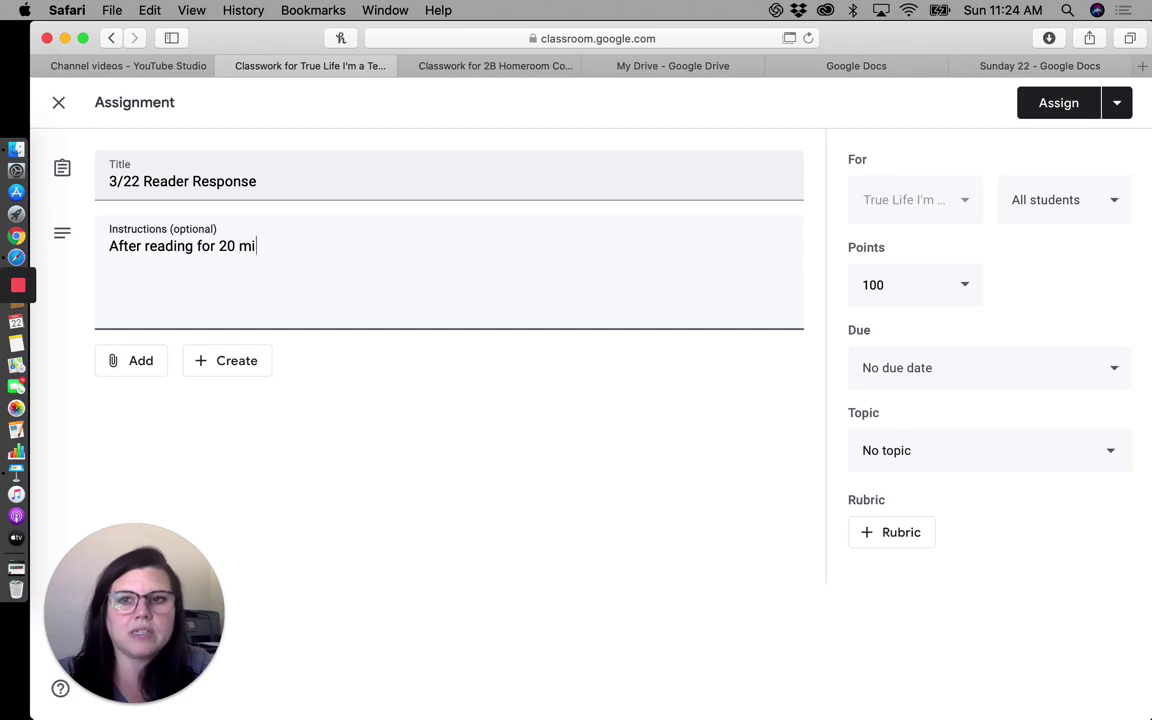
text(nutes, tell me )
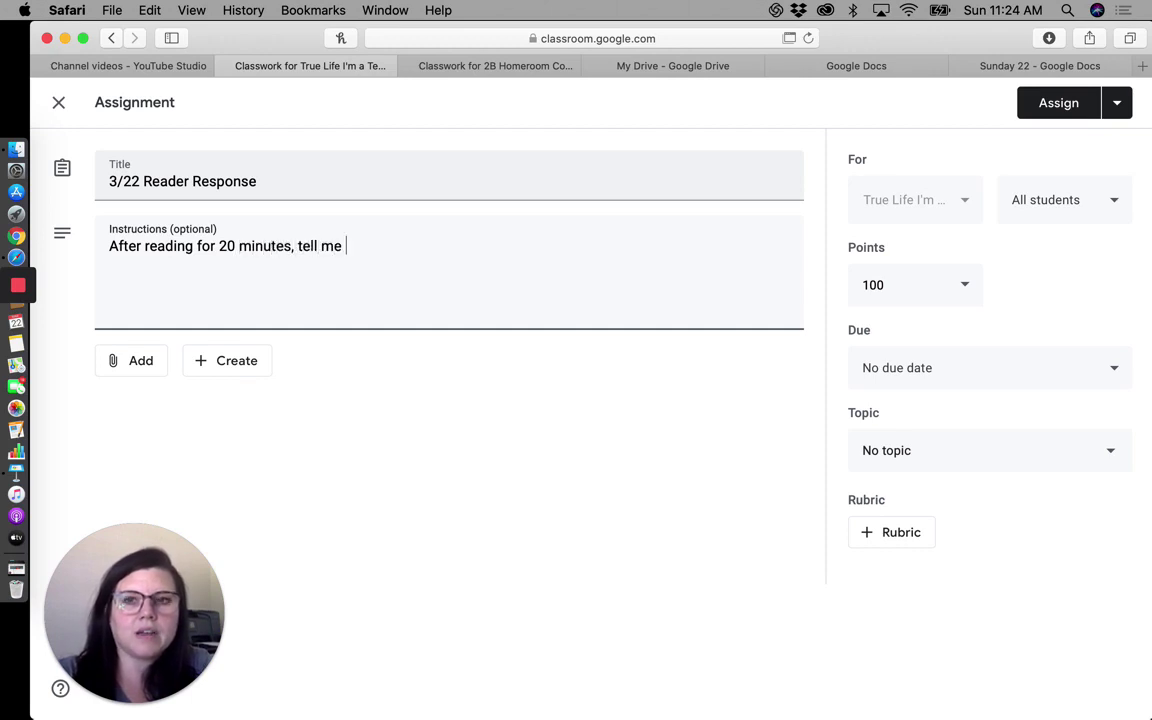
text(the title, auth)
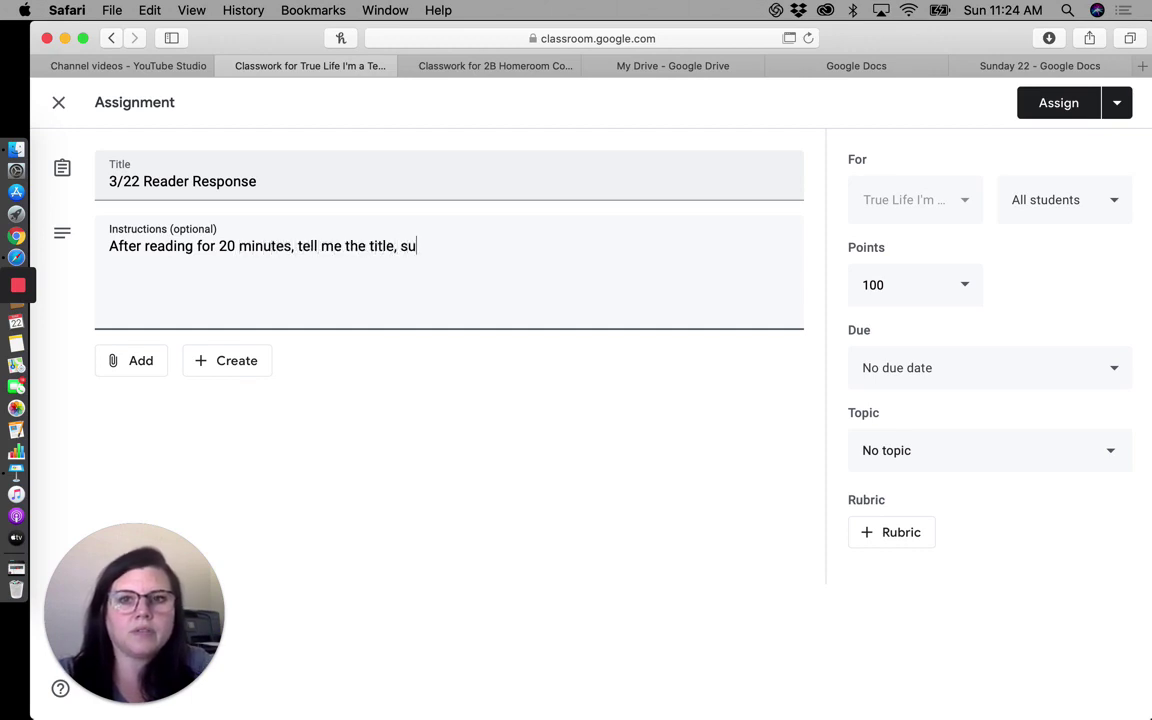
text(or, )
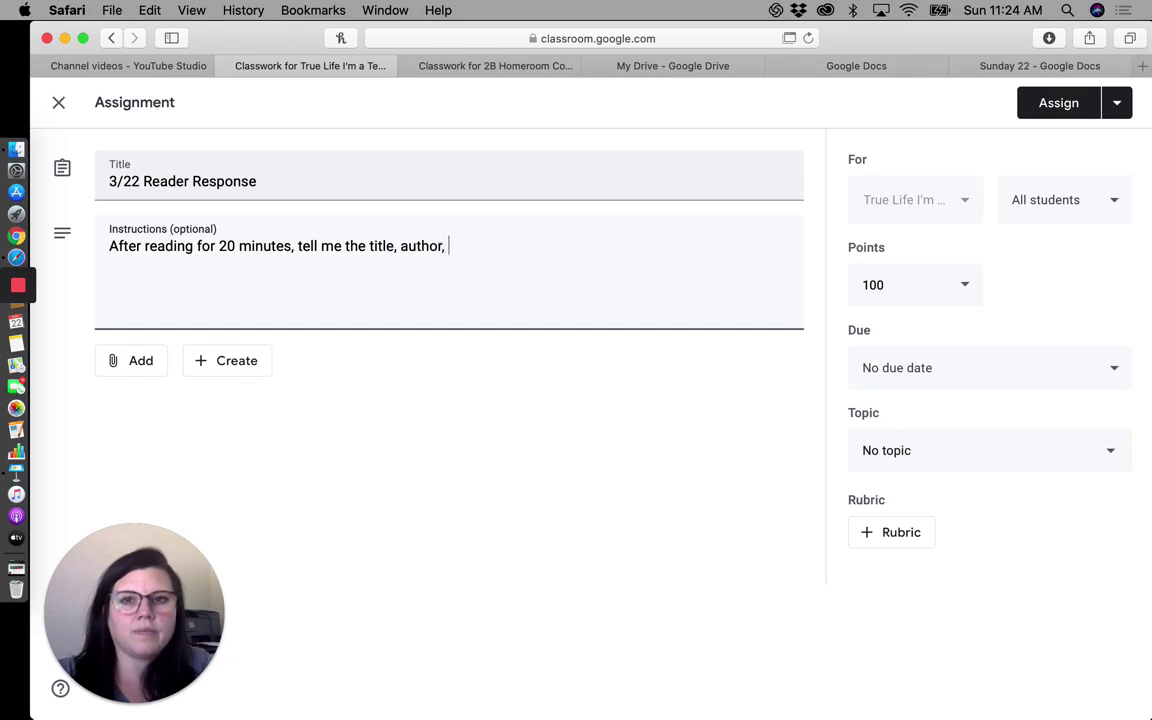
text(and chrac)
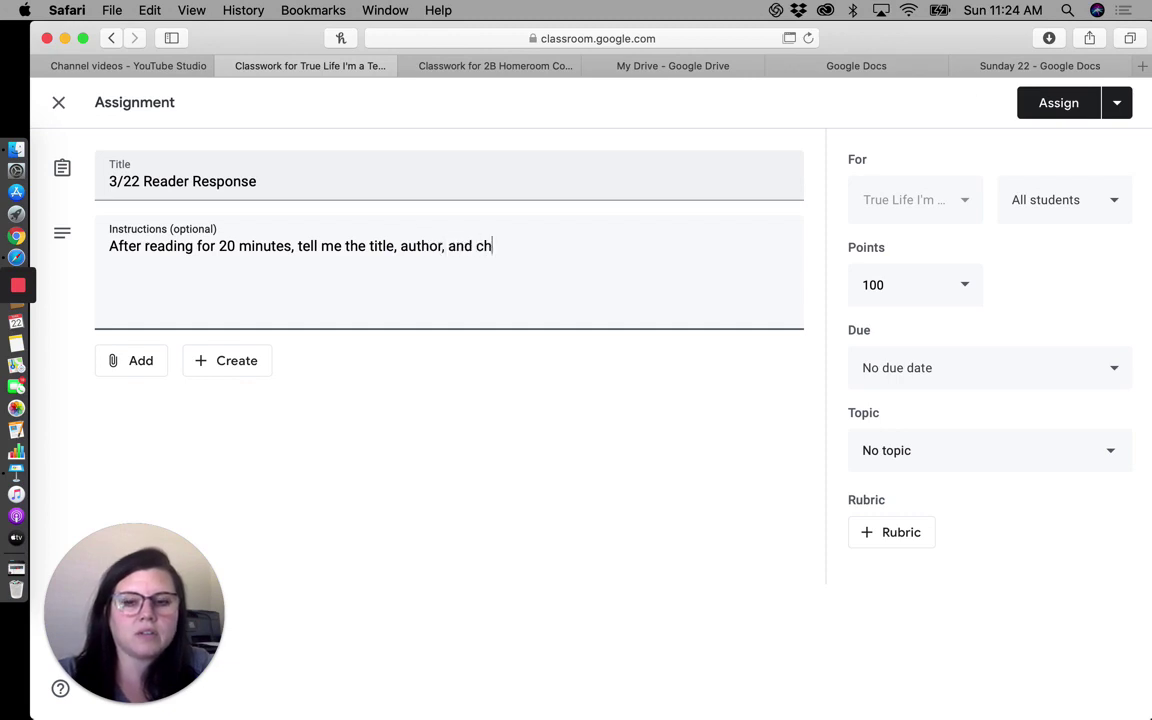
key(BackSpace)
key(BackSpace)
key(BackSpace)
text(arac)
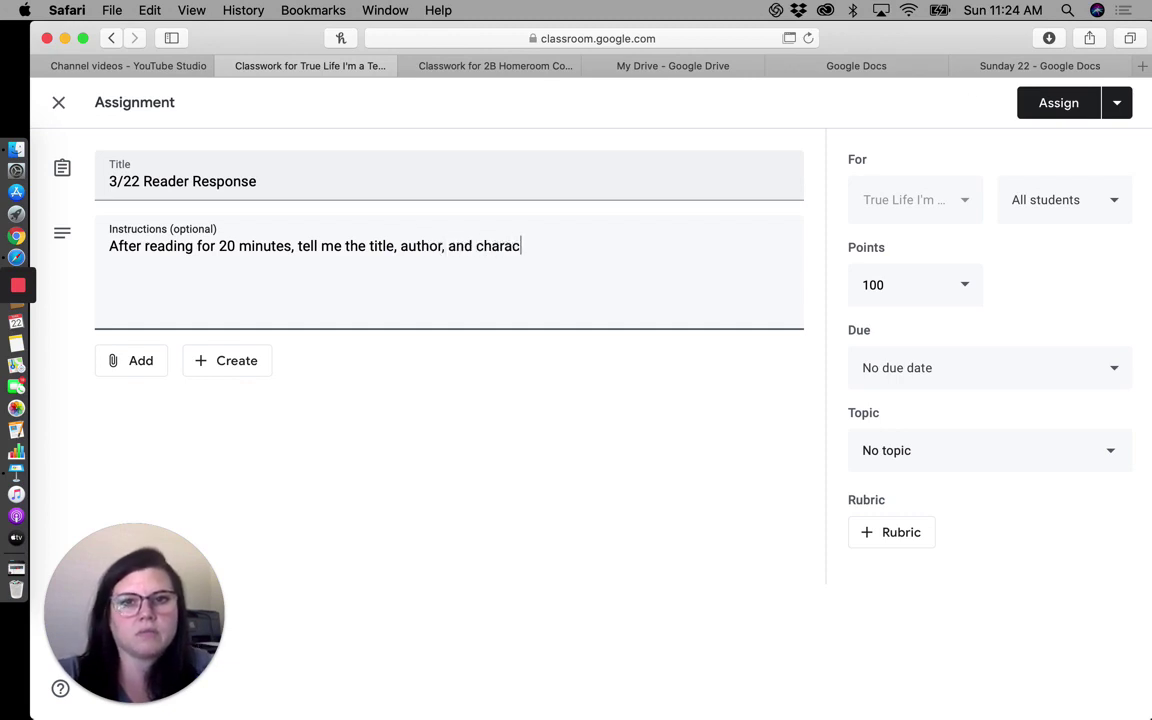
text(ters of the bo)
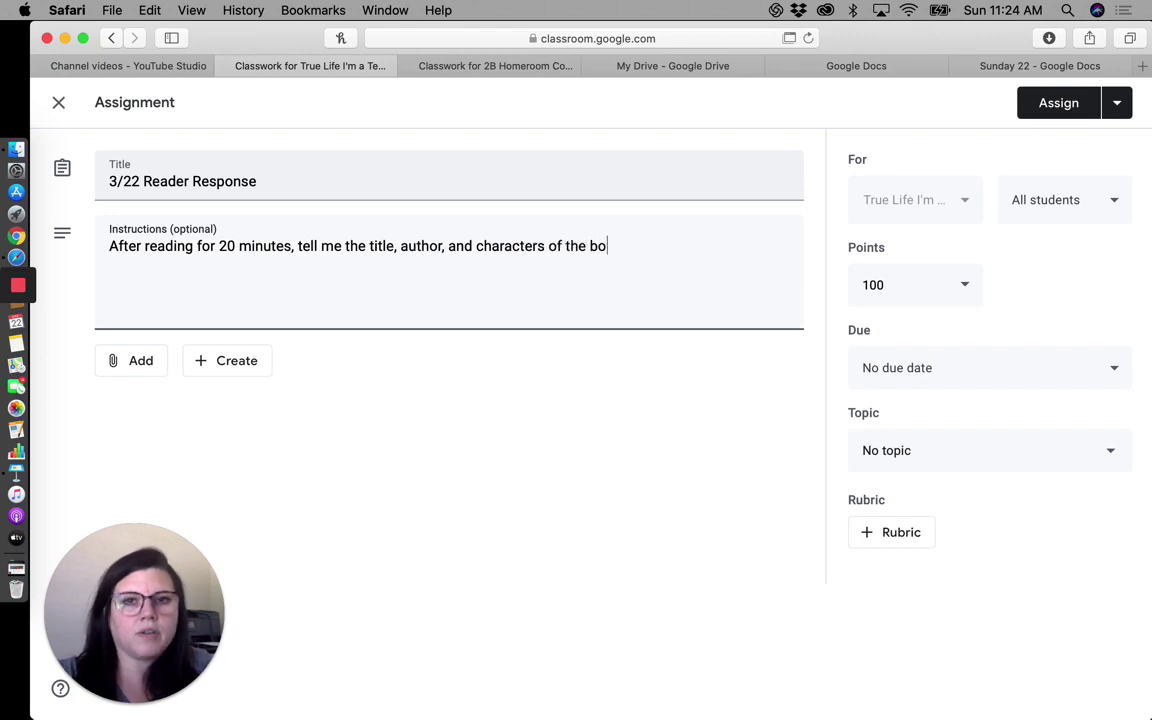
text(ok you read.)
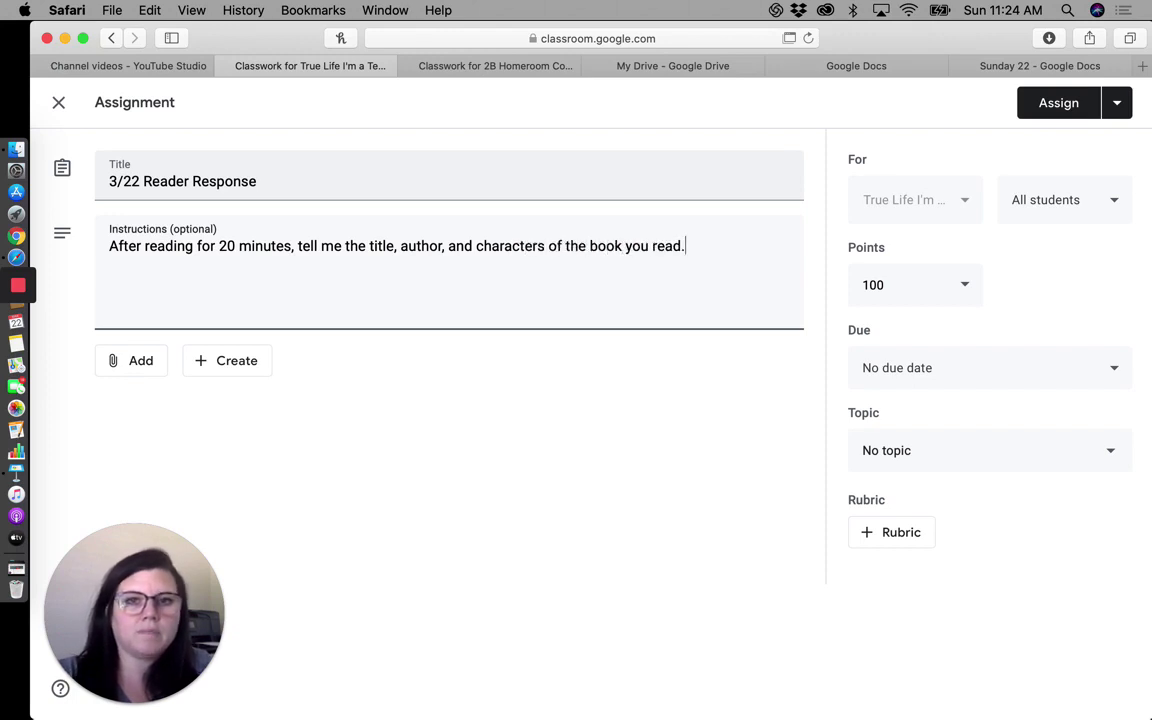
Step: Add a second instructions paragraph after a blank line: "If you read more than one book, choose one book you want to tell me about."
key(Return)
key(Return)
text(If you read )
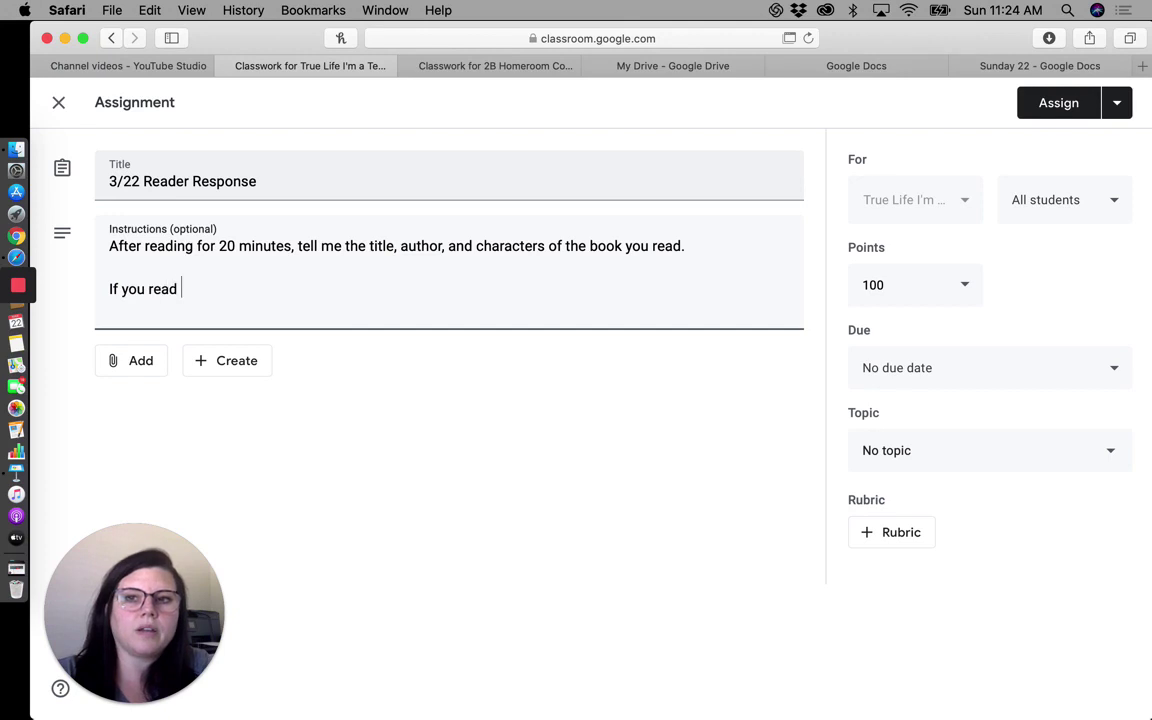
text(more than one book,)
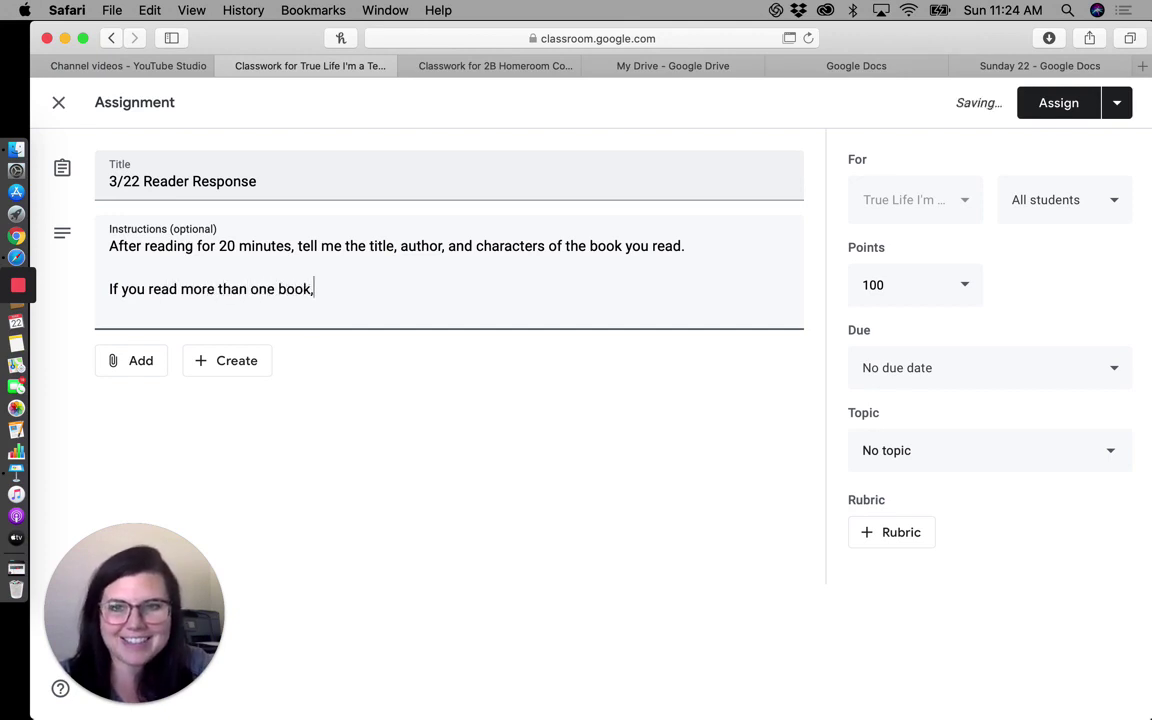
text( choose )
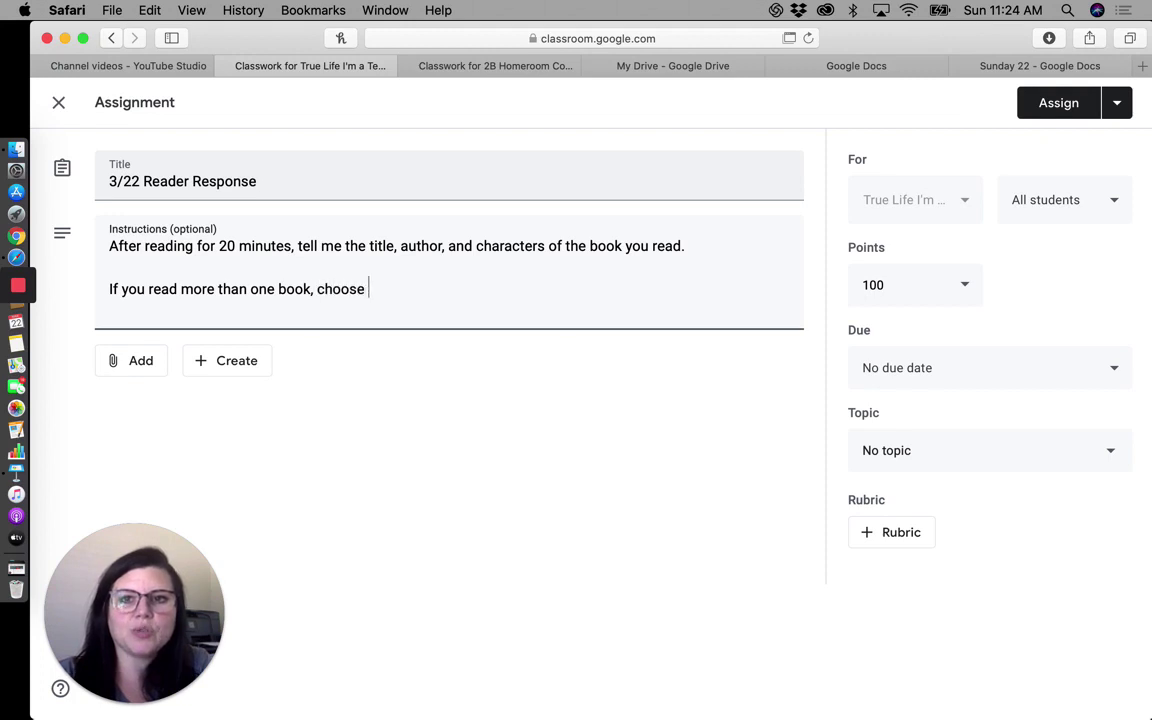
text(one book you )
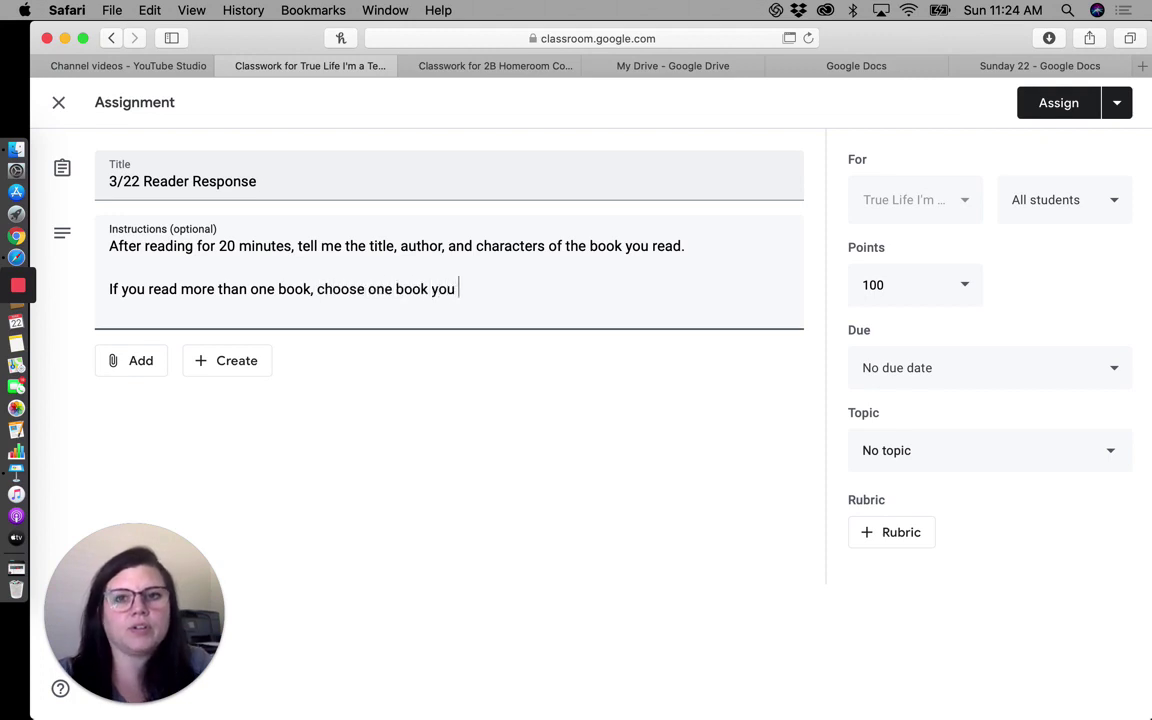
text(want to tell me )
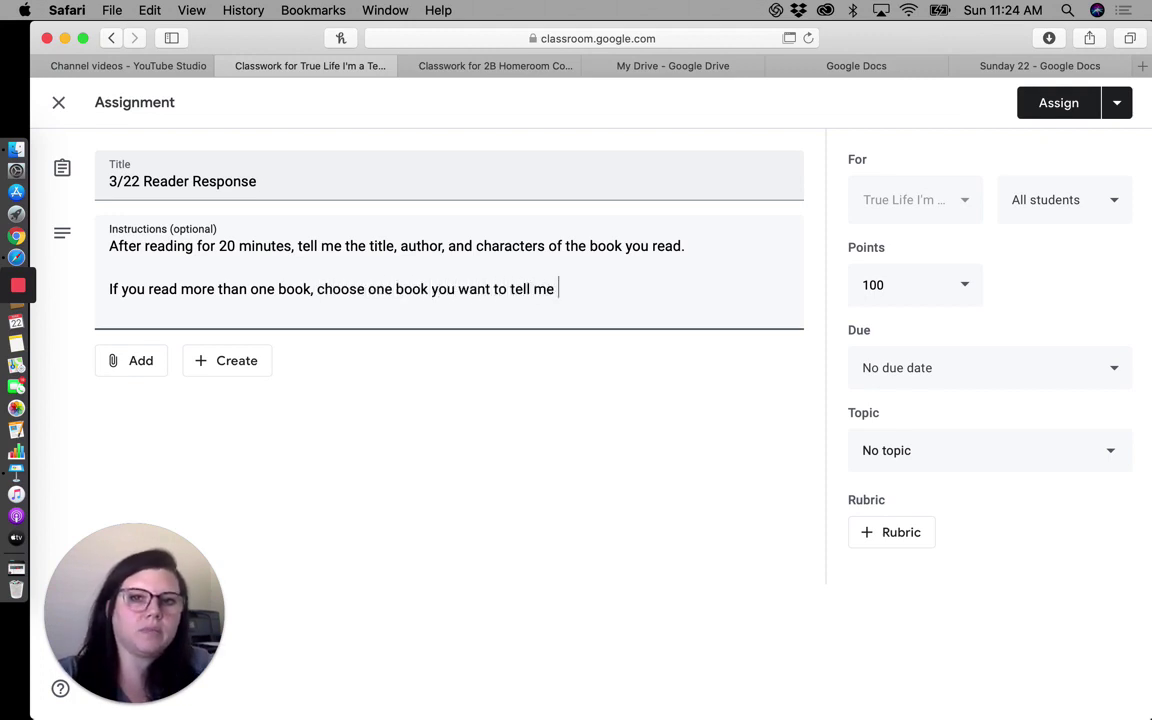
text(about.)
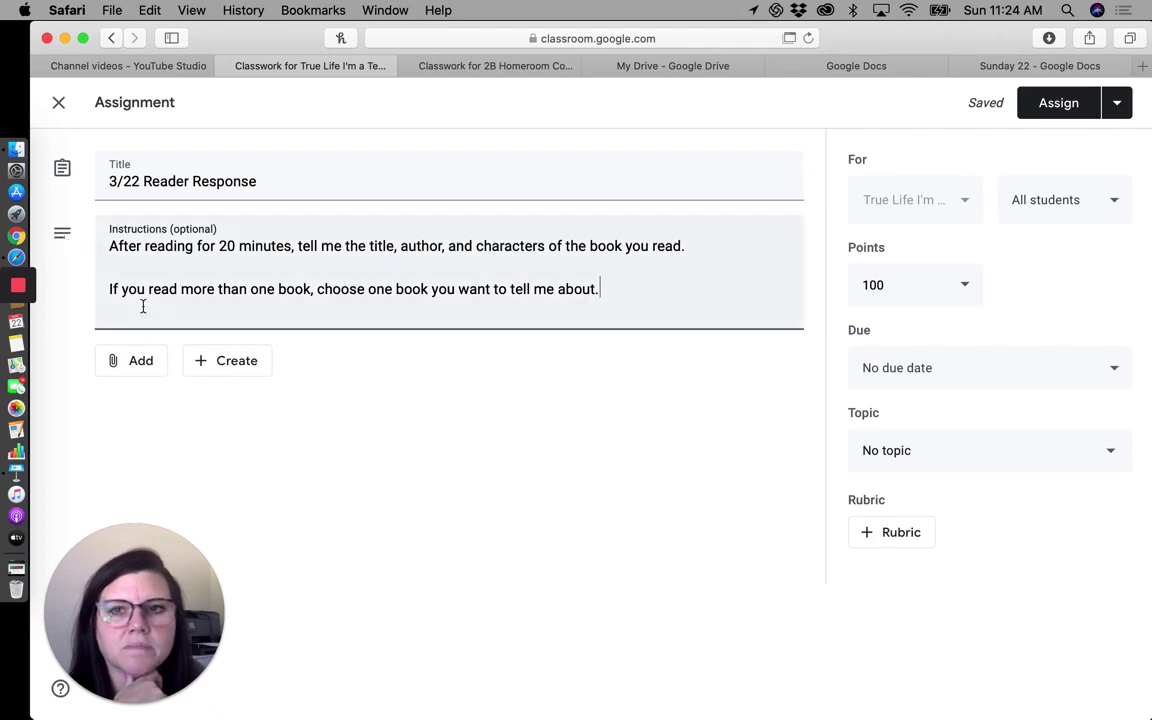
click(136, 365)
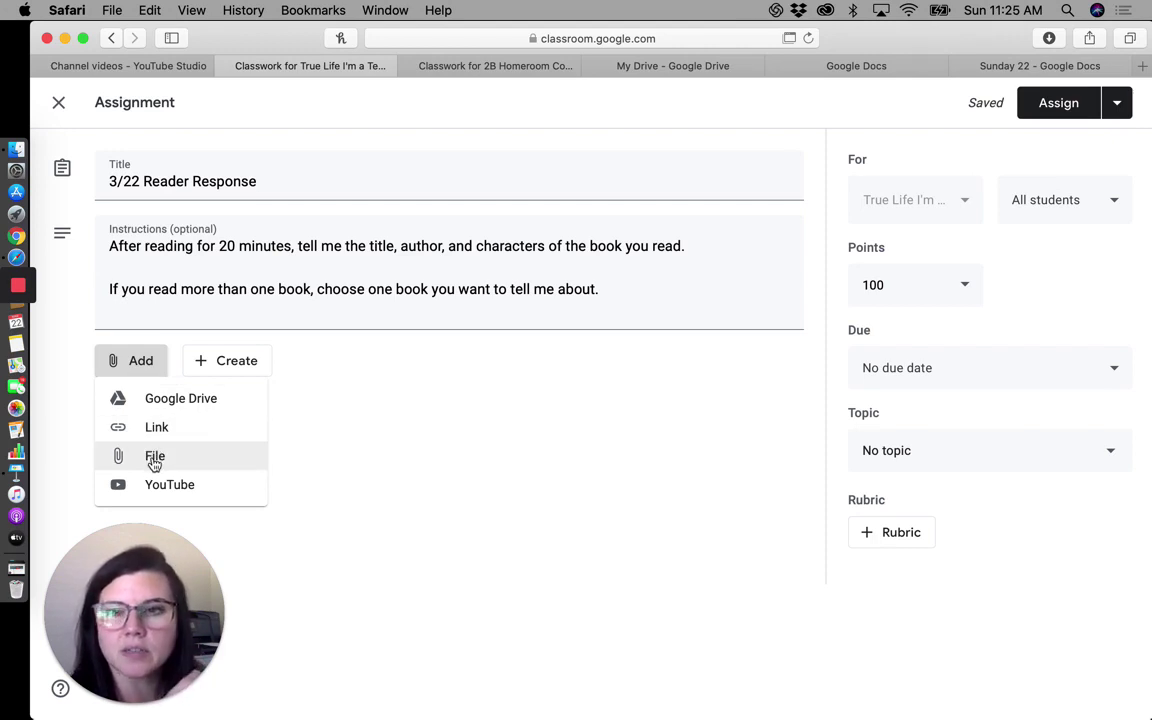
click(244, 372)
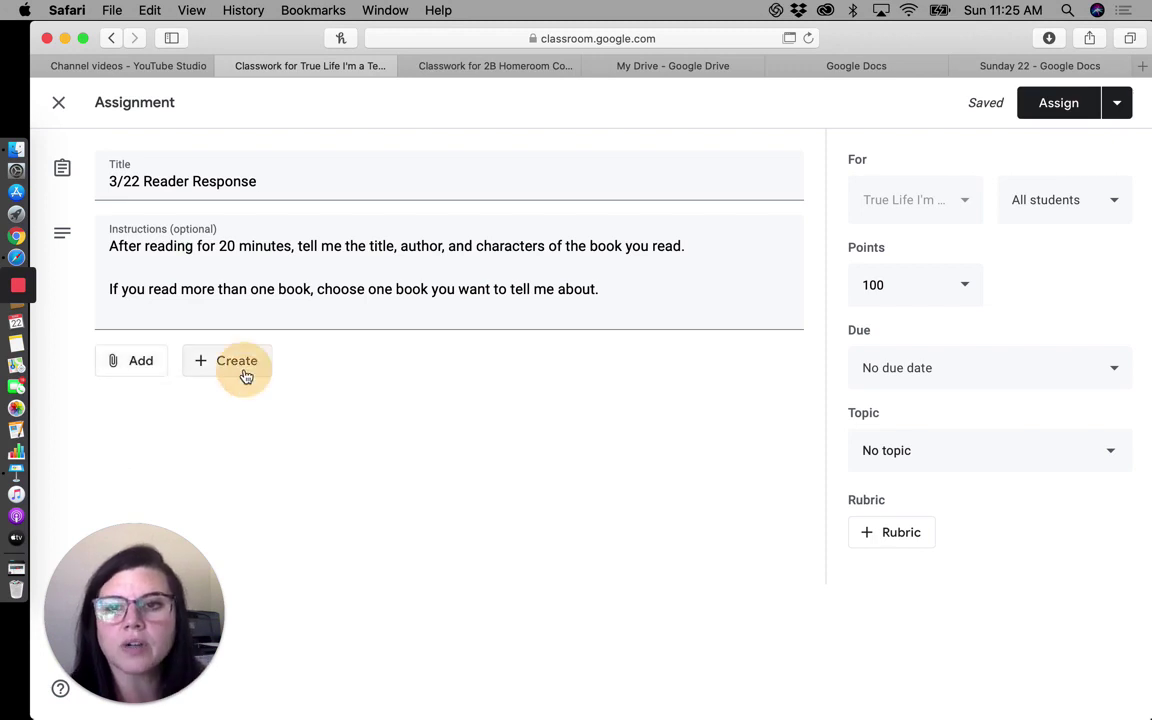
click(221, 372)
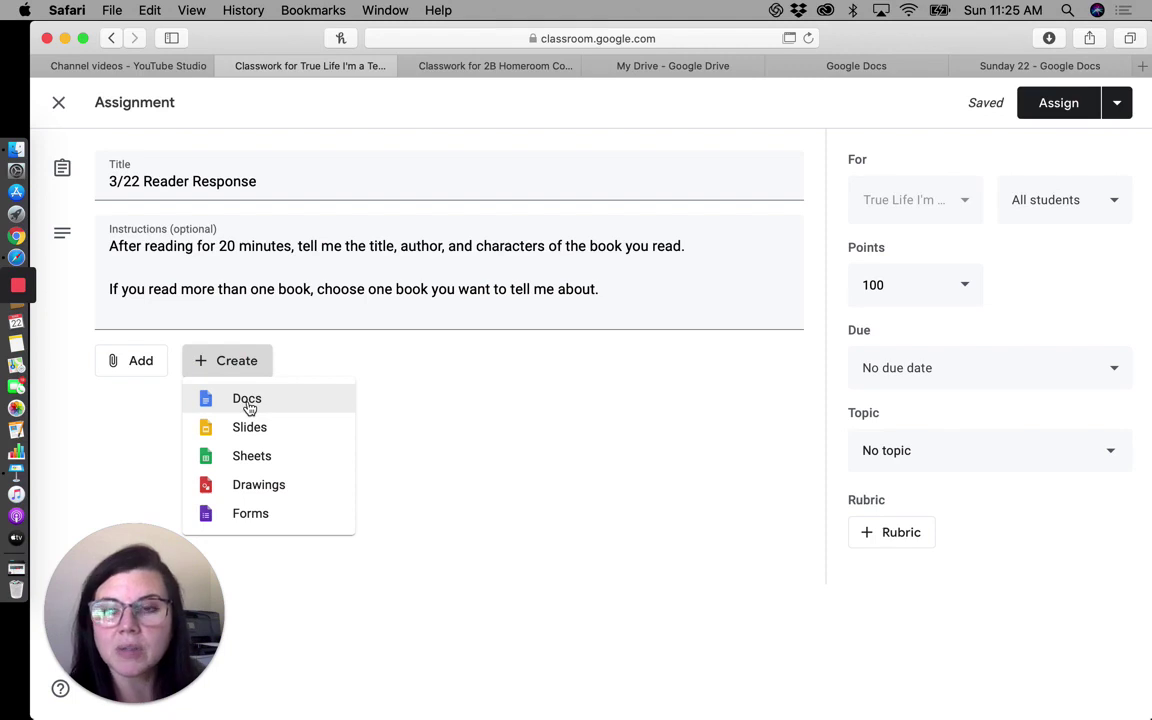
click(496, 432)
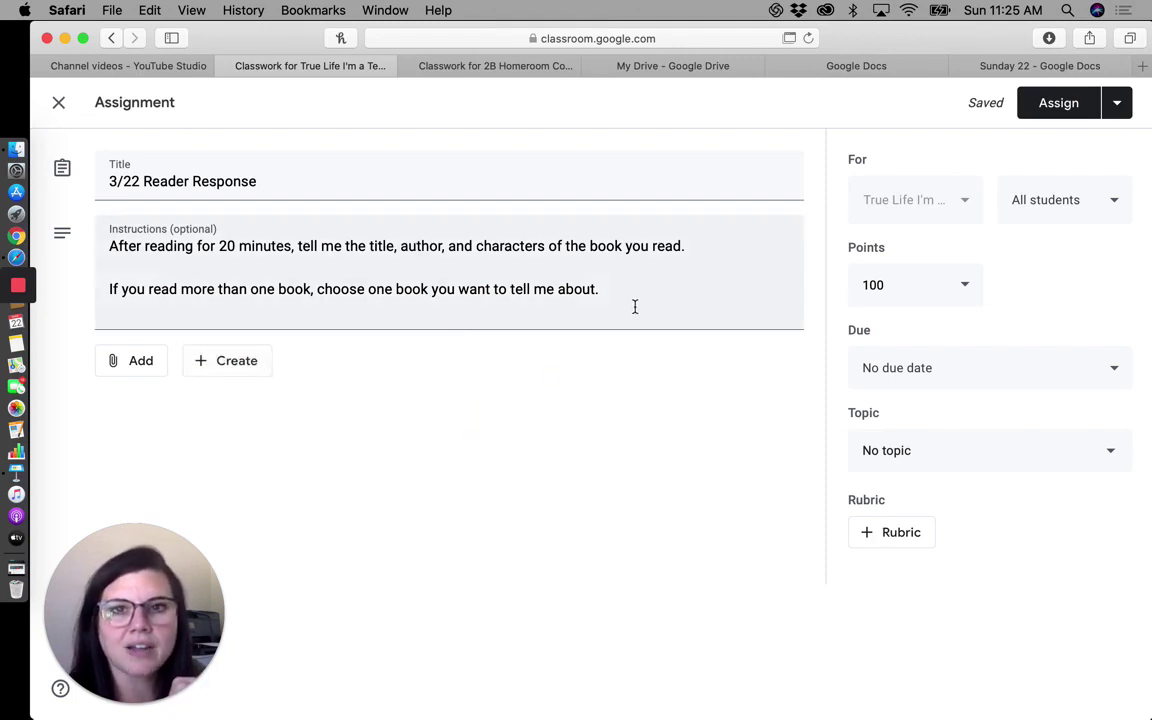
Step: Copy the full instructions text and close the 3/22 Reader Response assignment, leaving it as a draft
drag(604, 289, 120, 236)
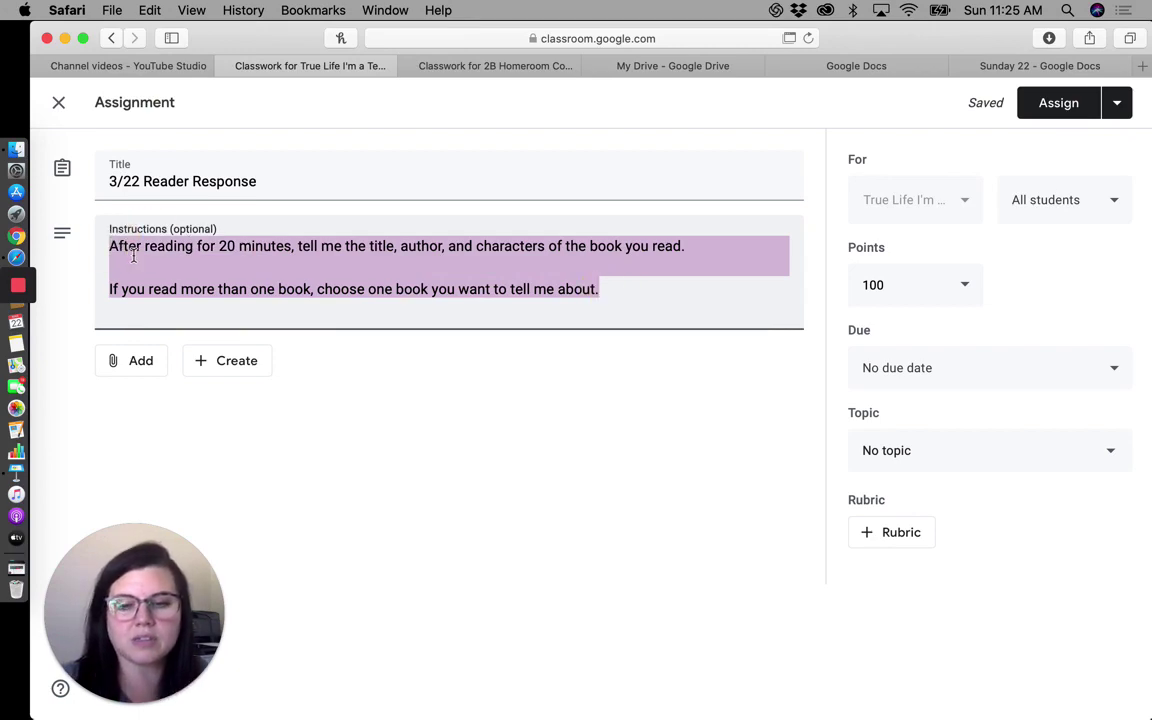
key(super+c)
click(58, 102)
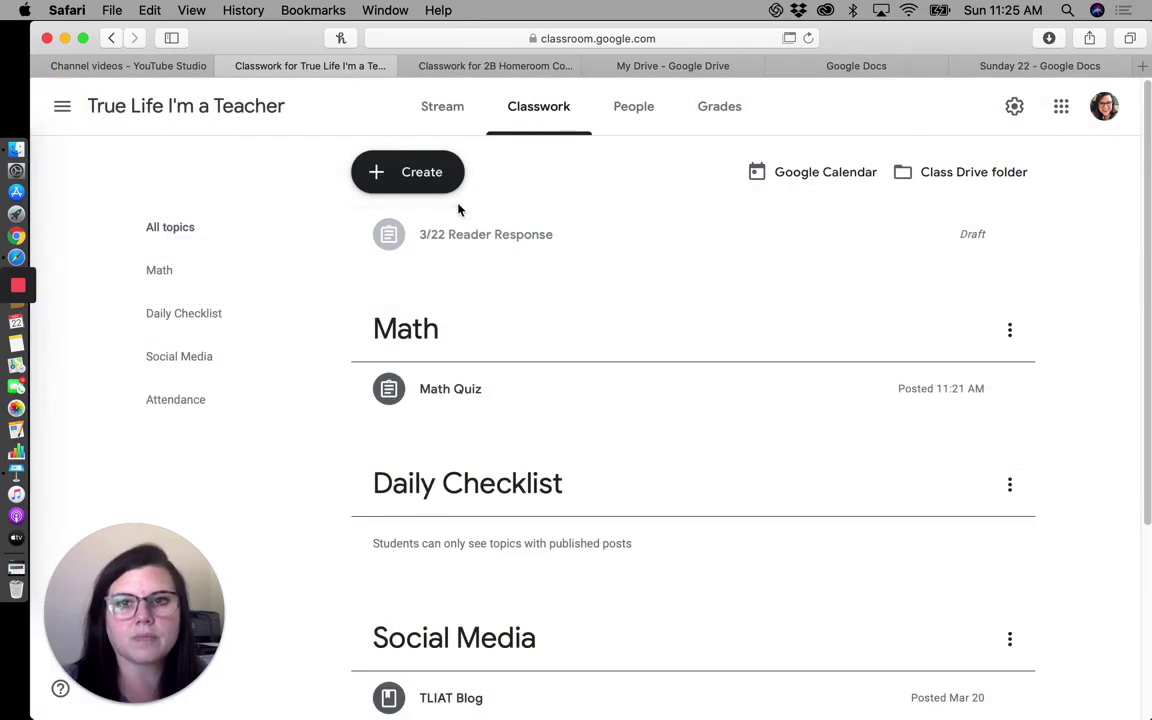
Step: Create a new classwork question and paste the copied reading instructions into its instructions
click(418, 174)
click(433, 281)
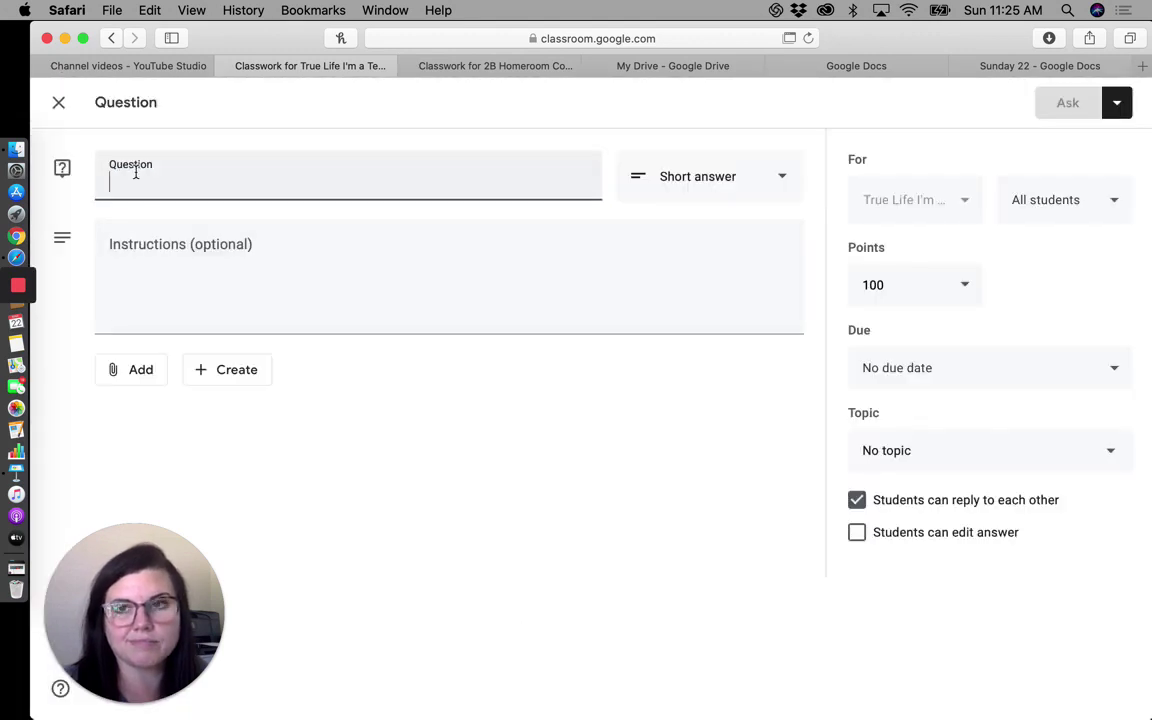
click(154, 247)
key(super+v)
Step: Title the short answer question "Reader Response"
click(190, 194)
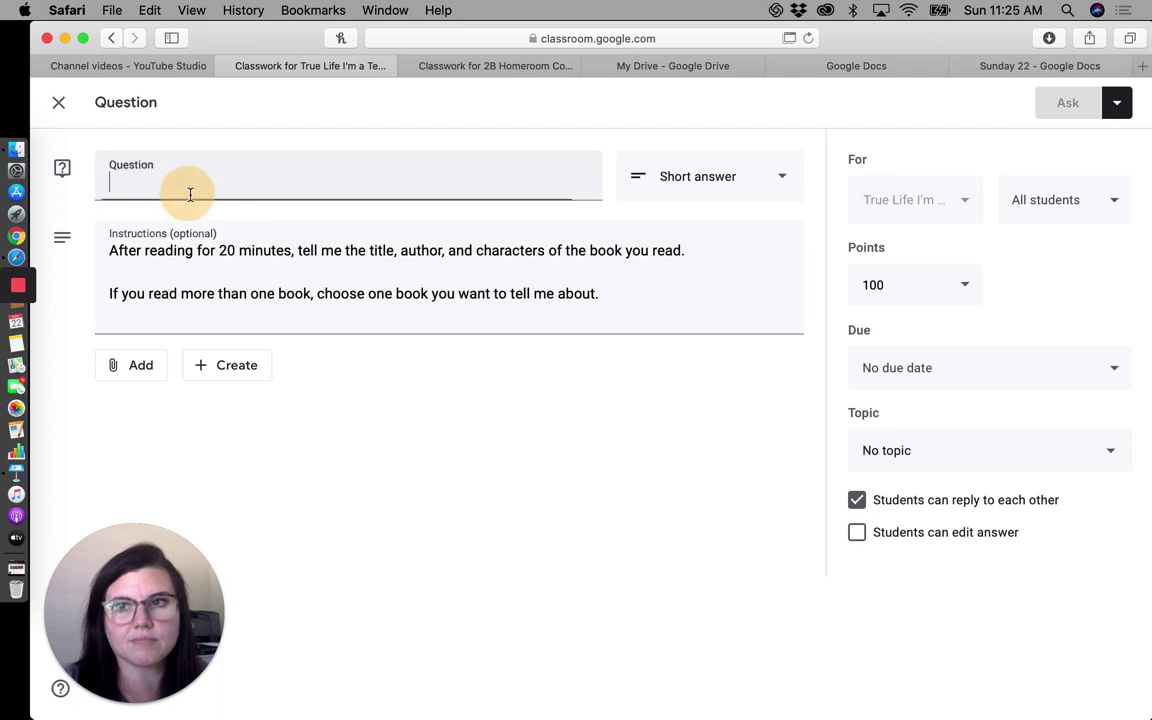
text(Rea)
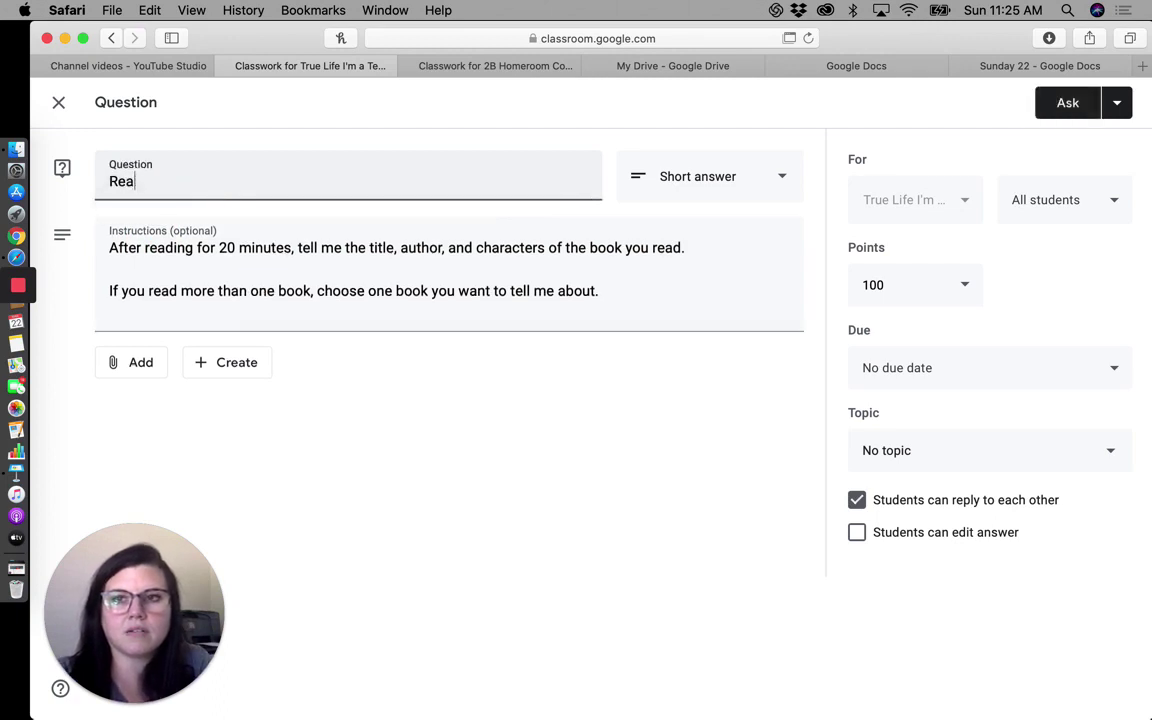
text(der Repsonse)
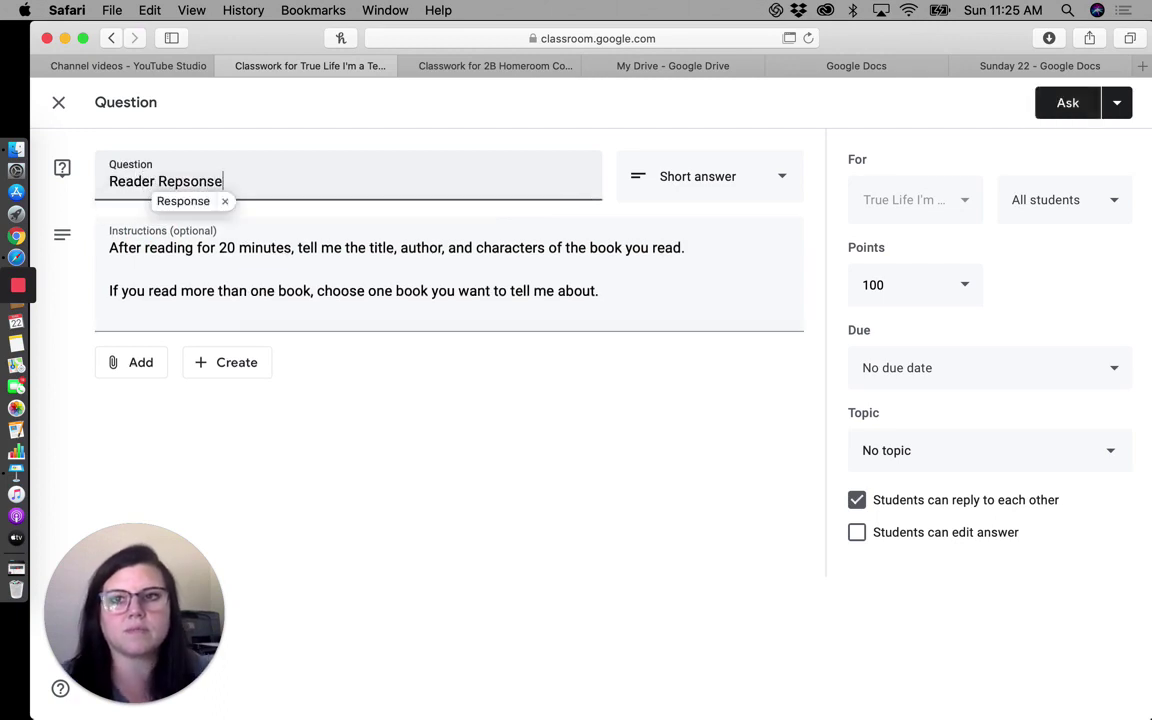
key(BackSpace)
key(BackSpace)
key(BackSpace)
key(BackSpace)
key(BackSpace)
key(BackSpace)
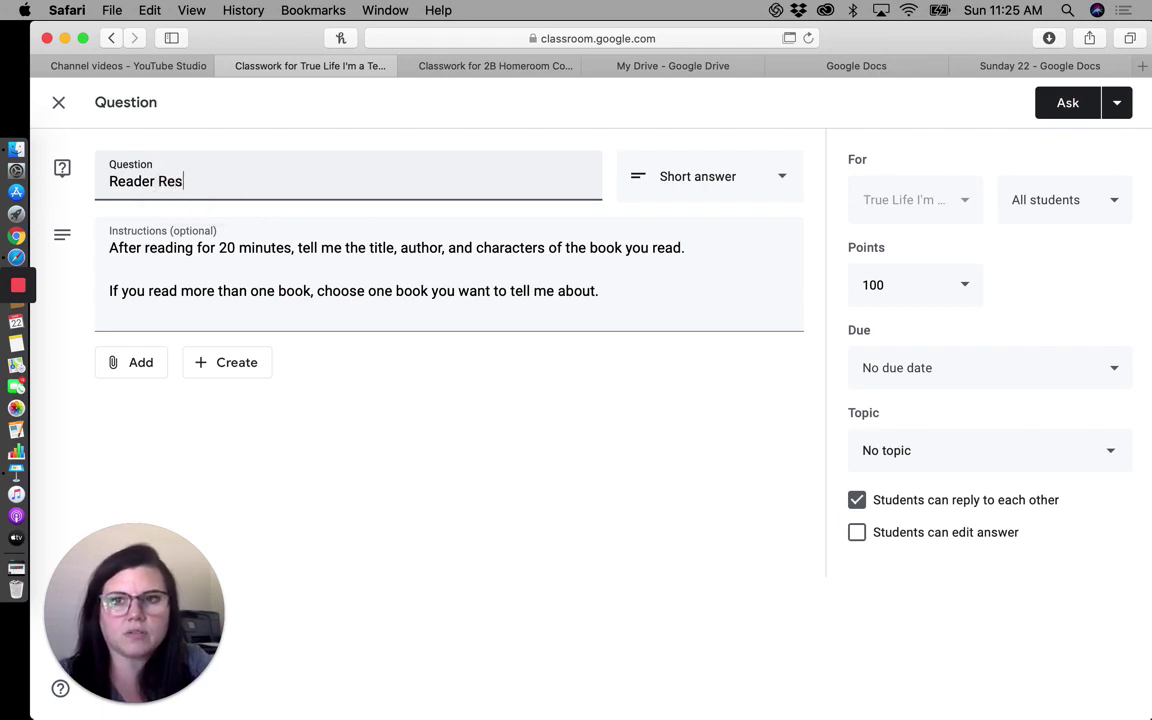
text(aw)
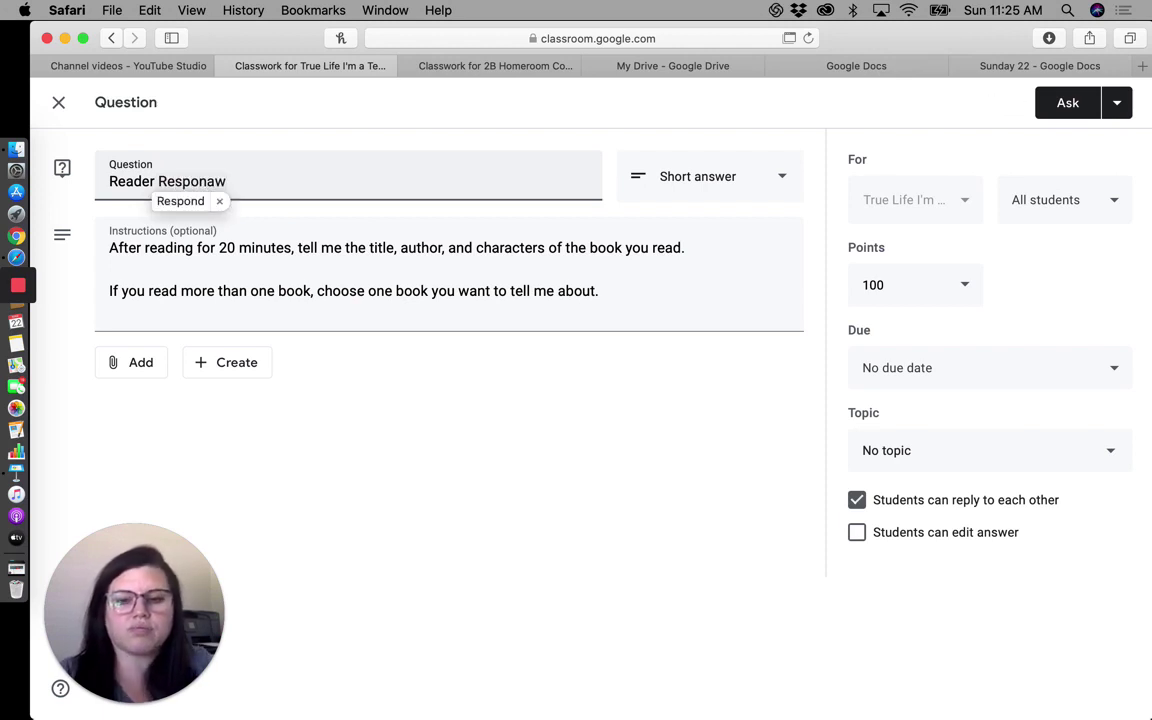
key(BackSpace)
key(BackSpace)
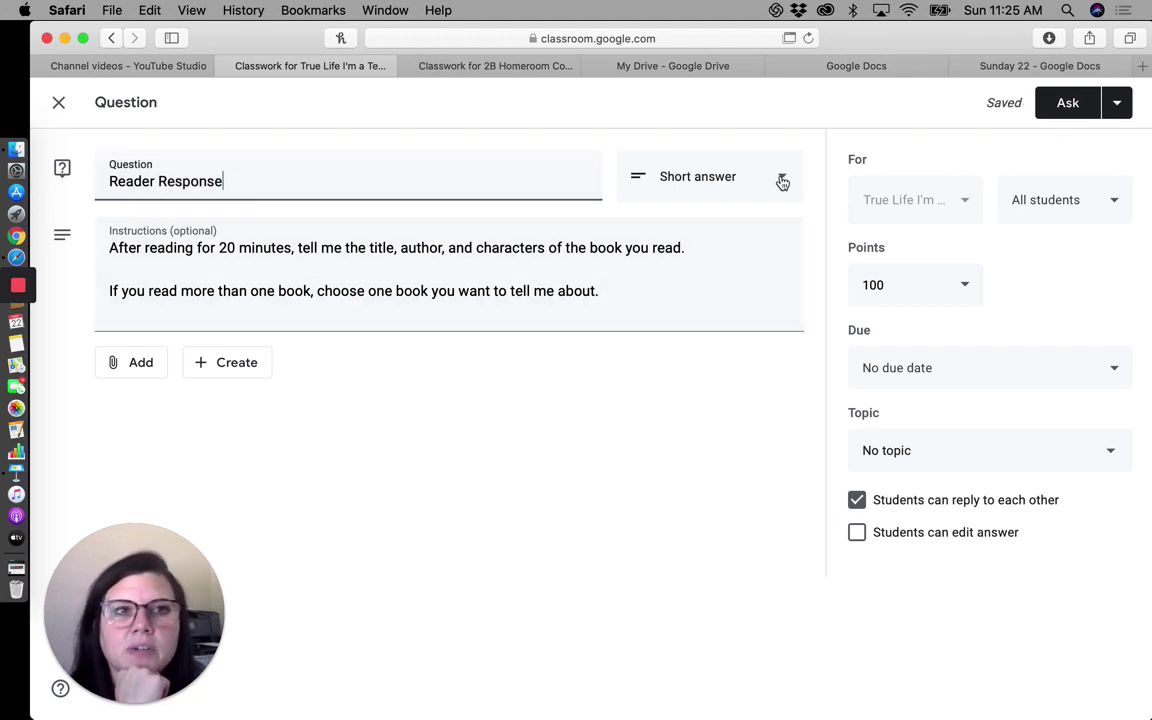
Step: Turn off students replying to each other and post the Reader Response question to the class
click(905, 511)
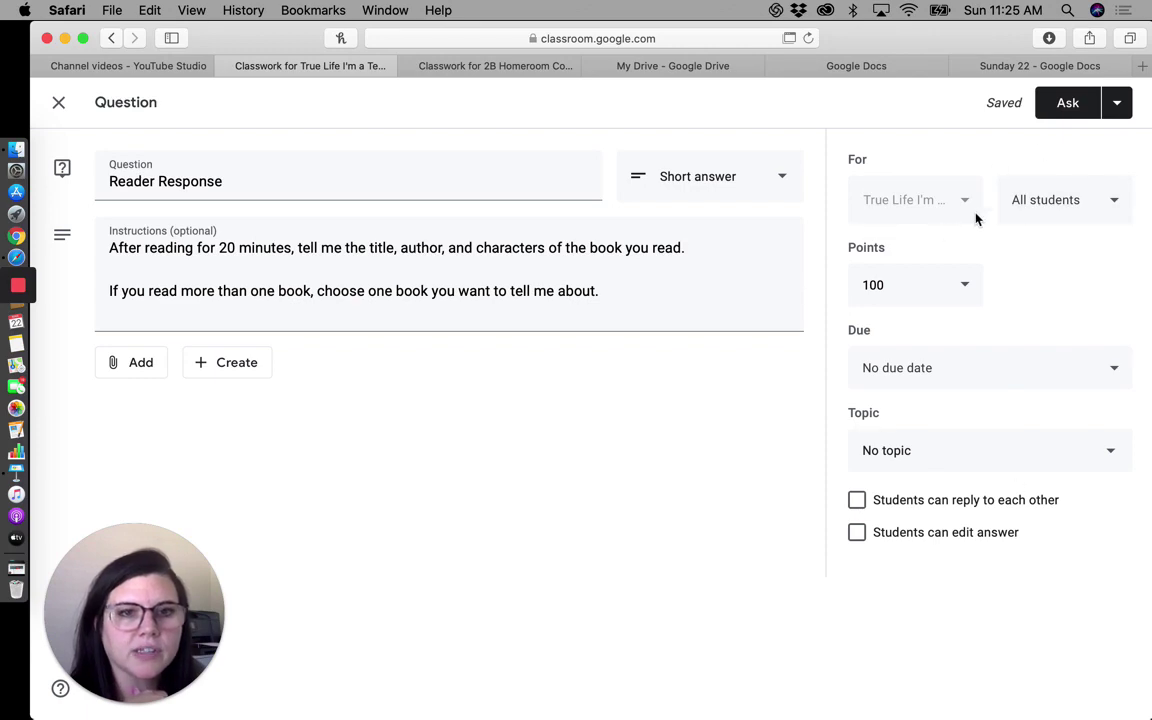
click(1066, 104)
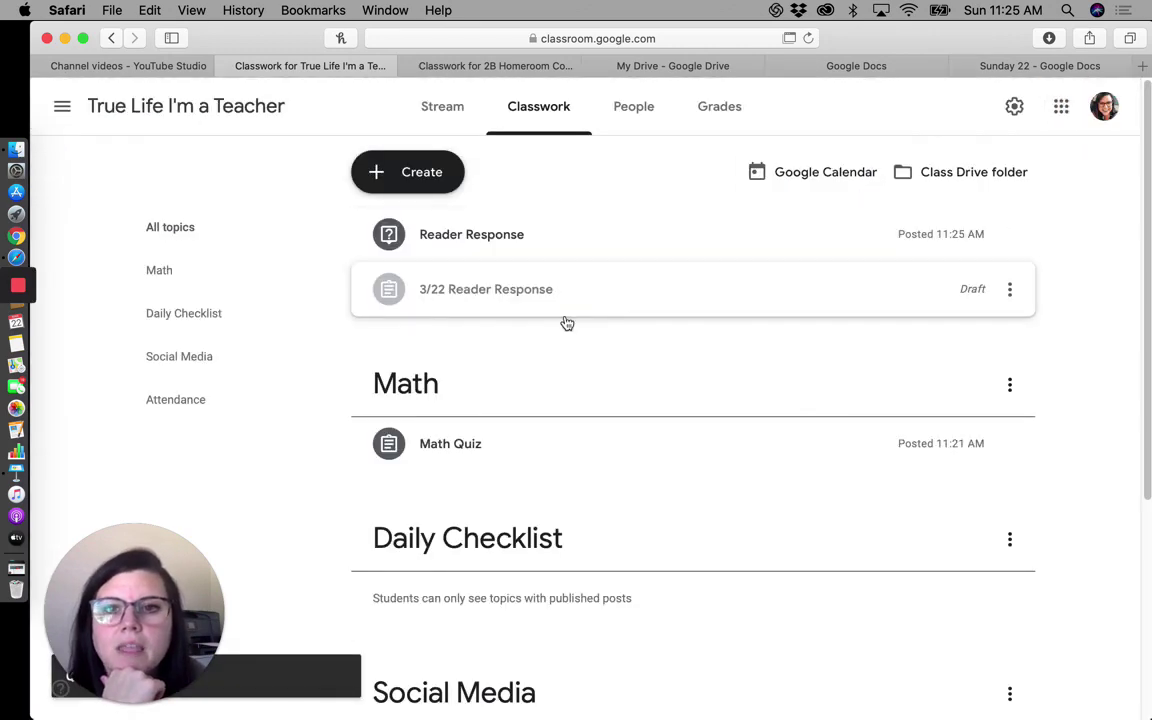
Step: Delete the draft assignment 3/22 Reader Response from the classwork list
click(1010, 290)
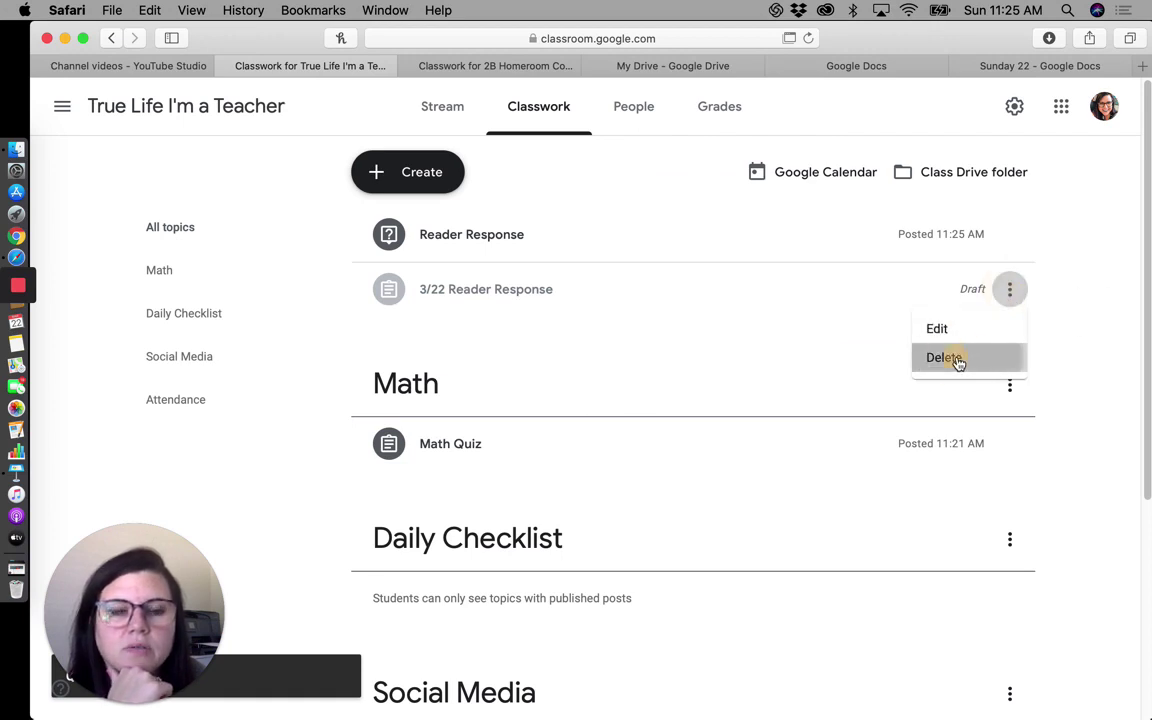
click(957, 362)
click(653, 427)
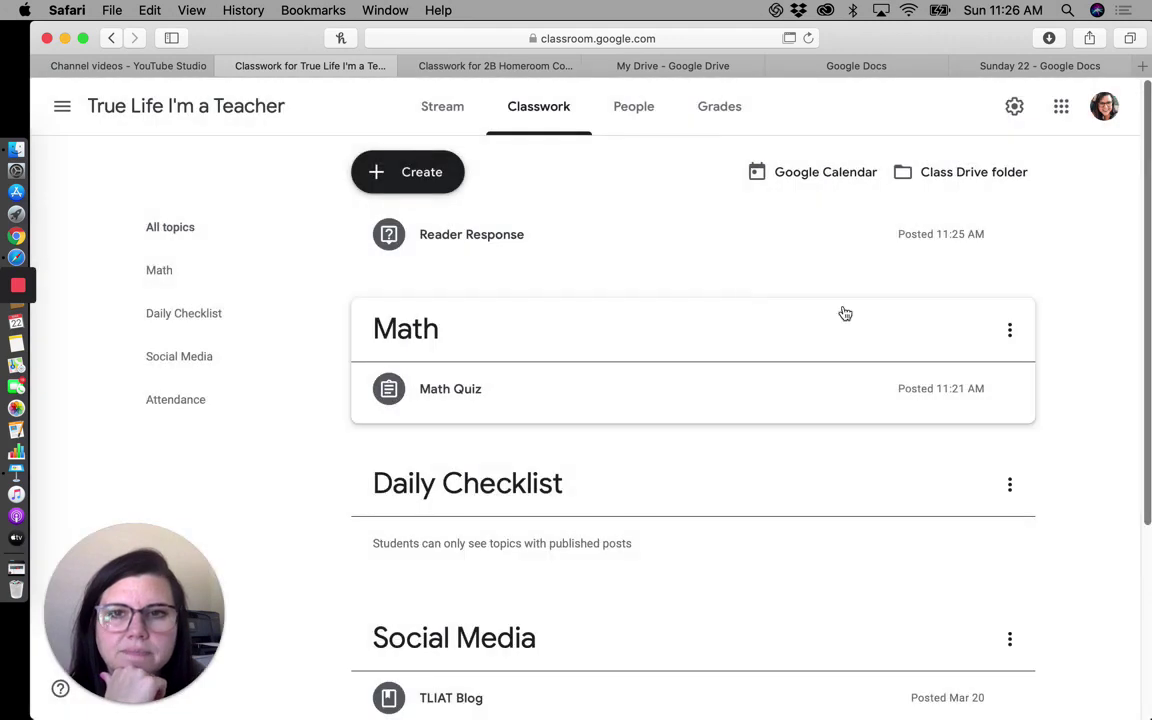
Step: Expand the posted Reader Response question and open its student answers
click(470, 234)
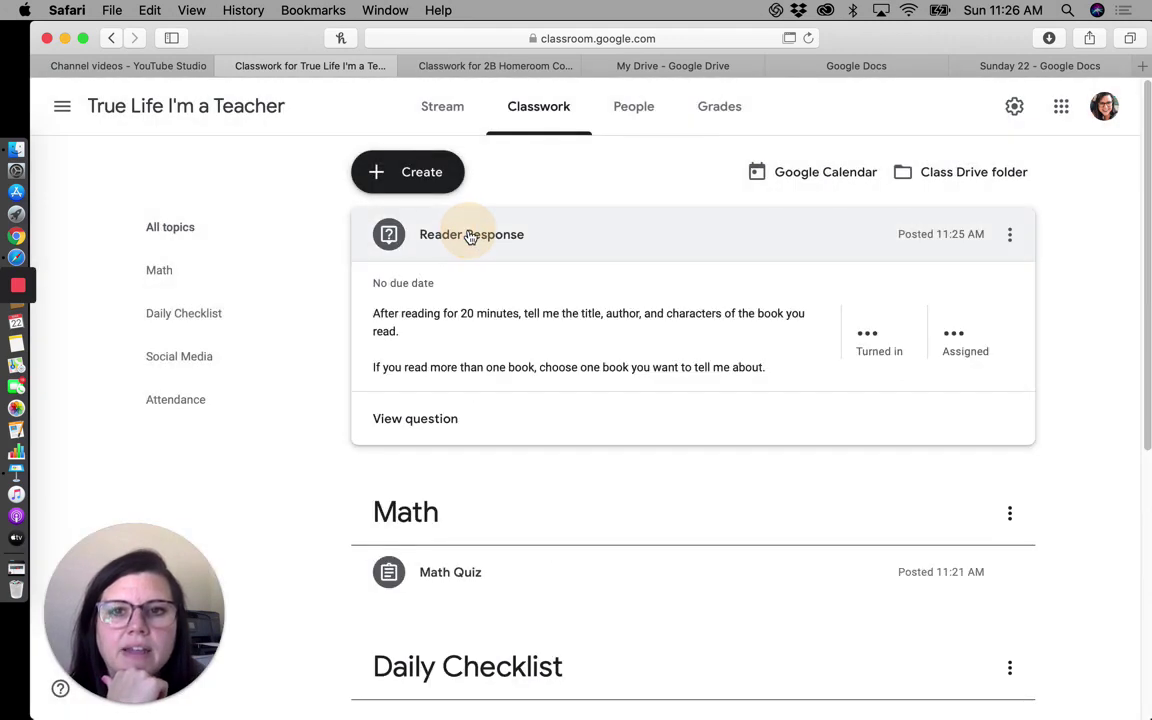
click(439, 431)
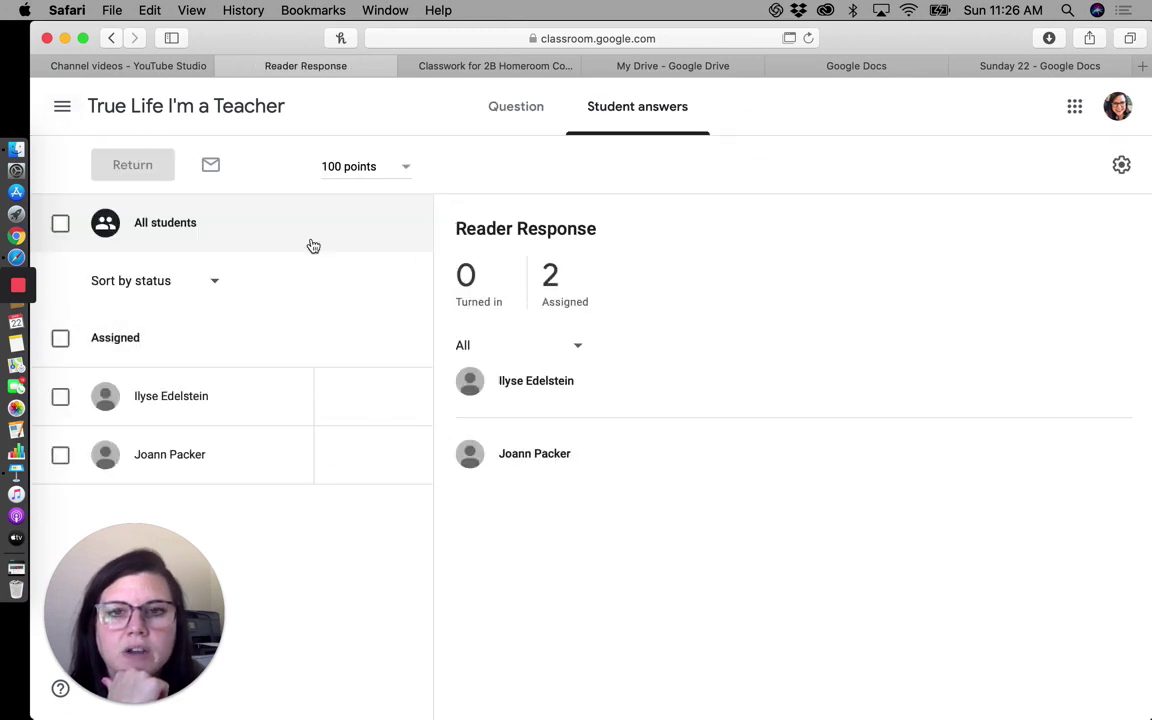
Step: Compare the Reader Response question's instructions with its student answers view, ending on the question itself
click(488, 110)
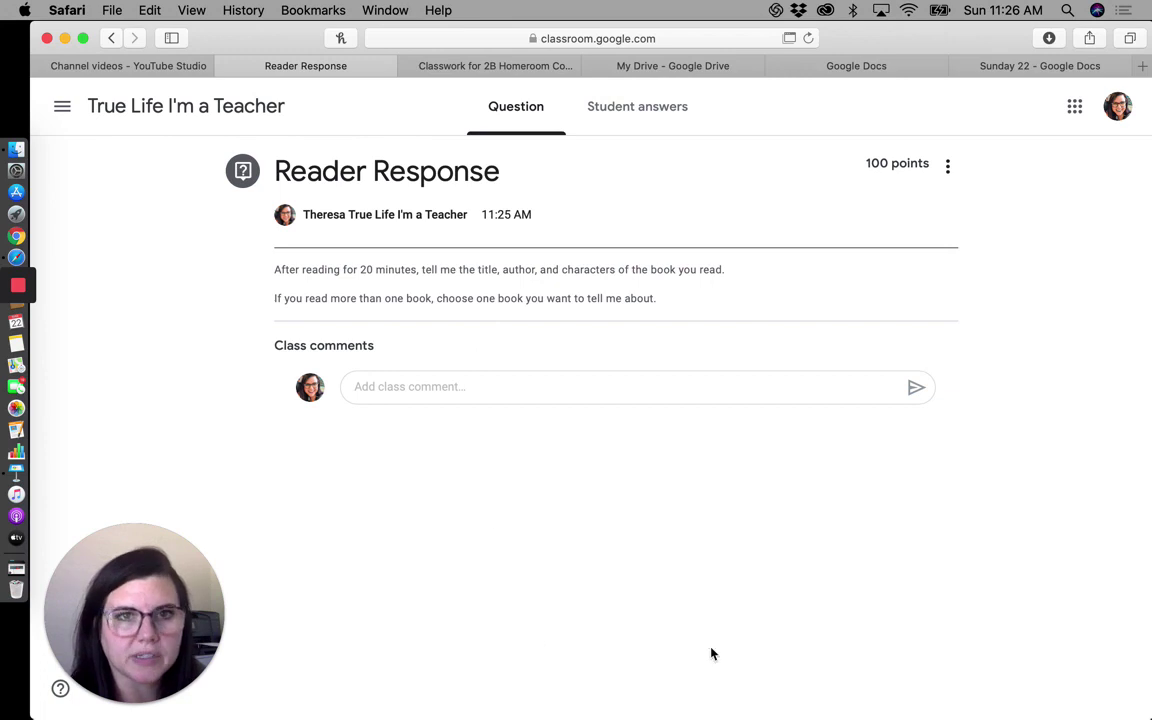
click(628, 118)
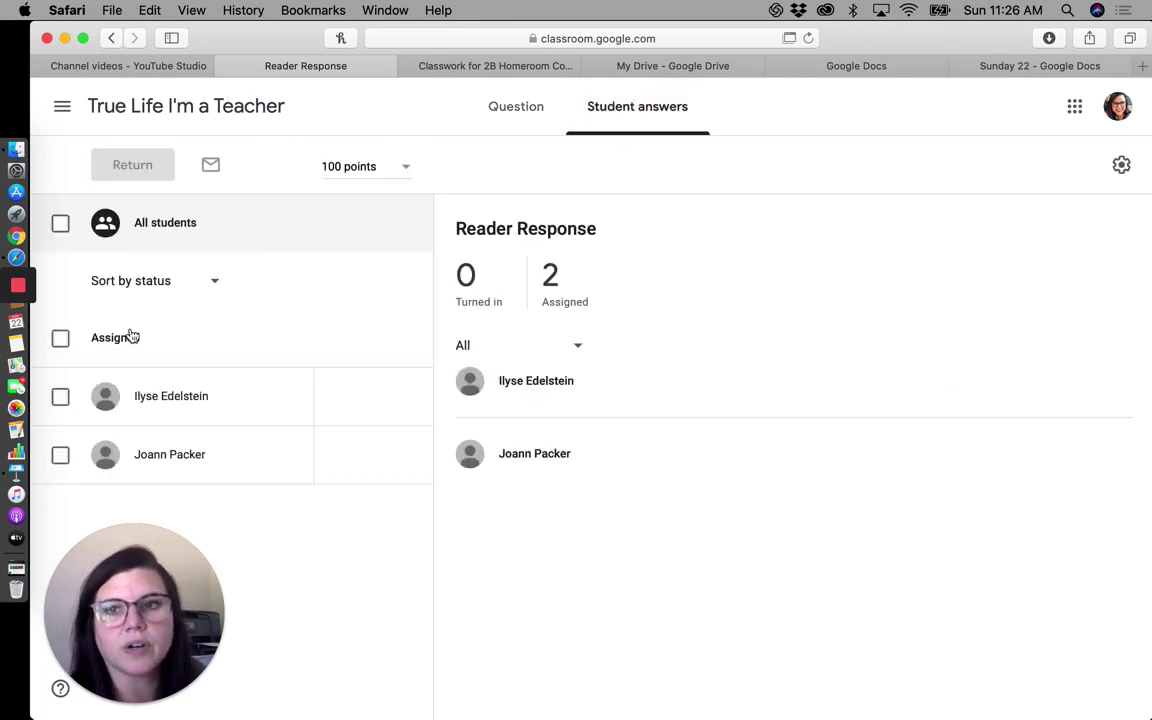
click(517, 116)
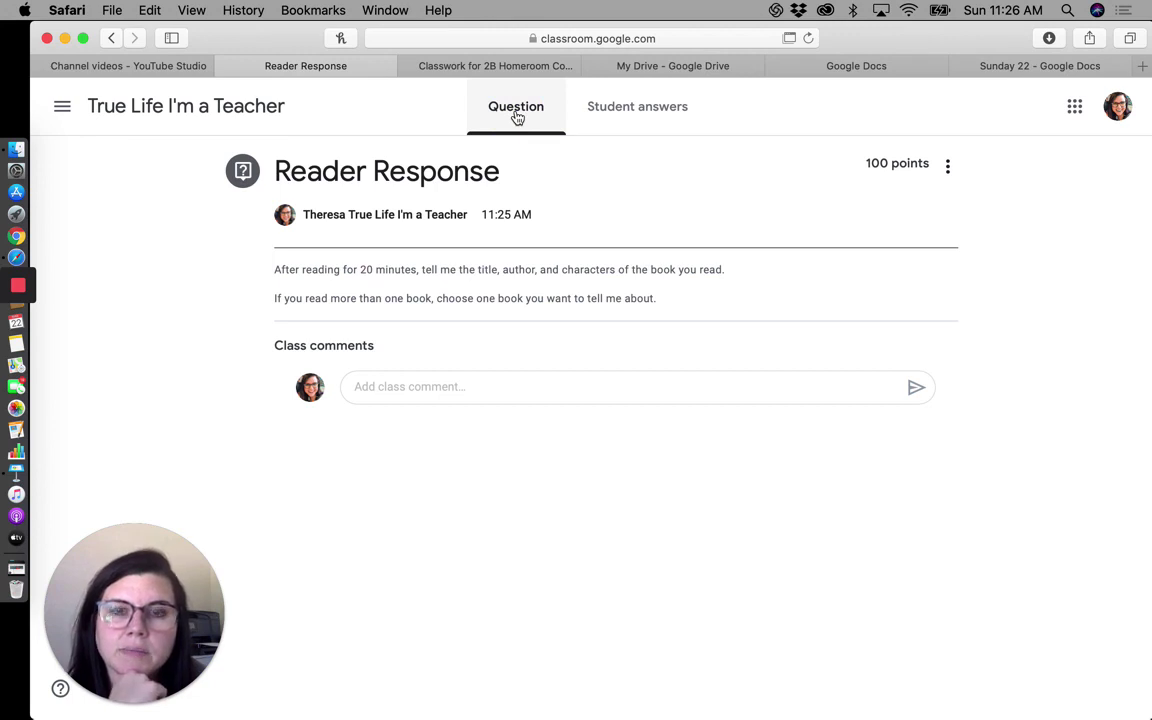
Step: Examine the 2B Homeroom classwork by topic, viewing the Science topic and the items posted under Reading/Writing
click(676, 70)
click(508, 63)
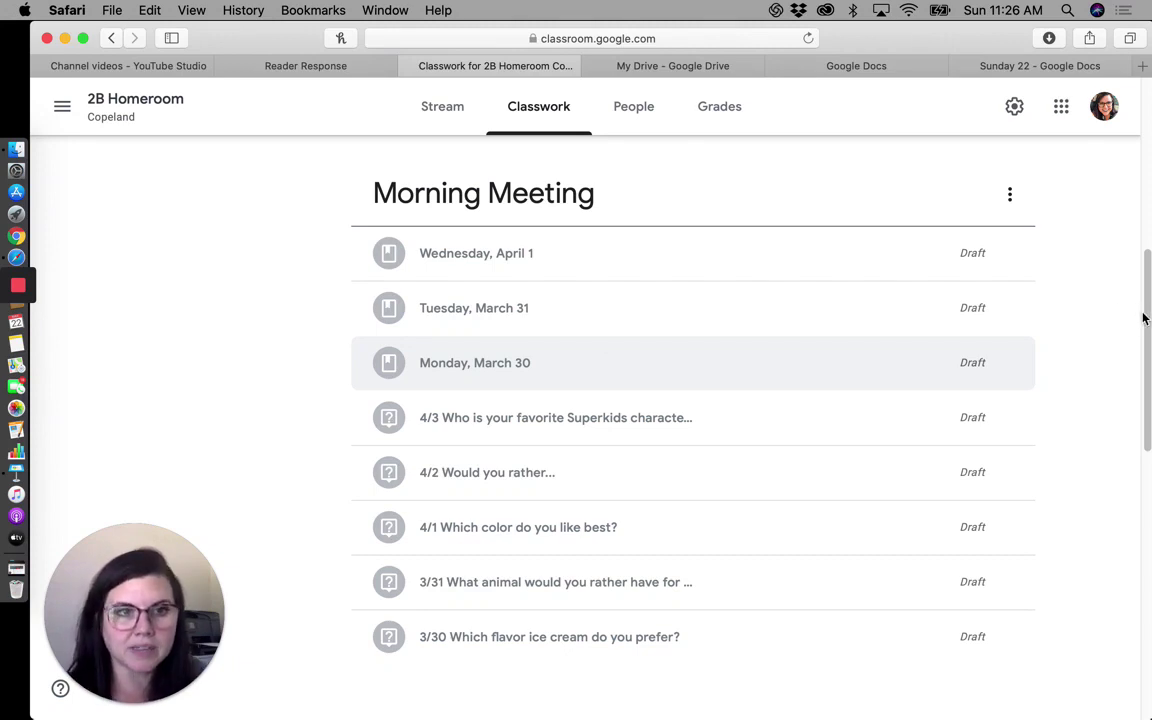
drag(1145, 318, 1131, 172)
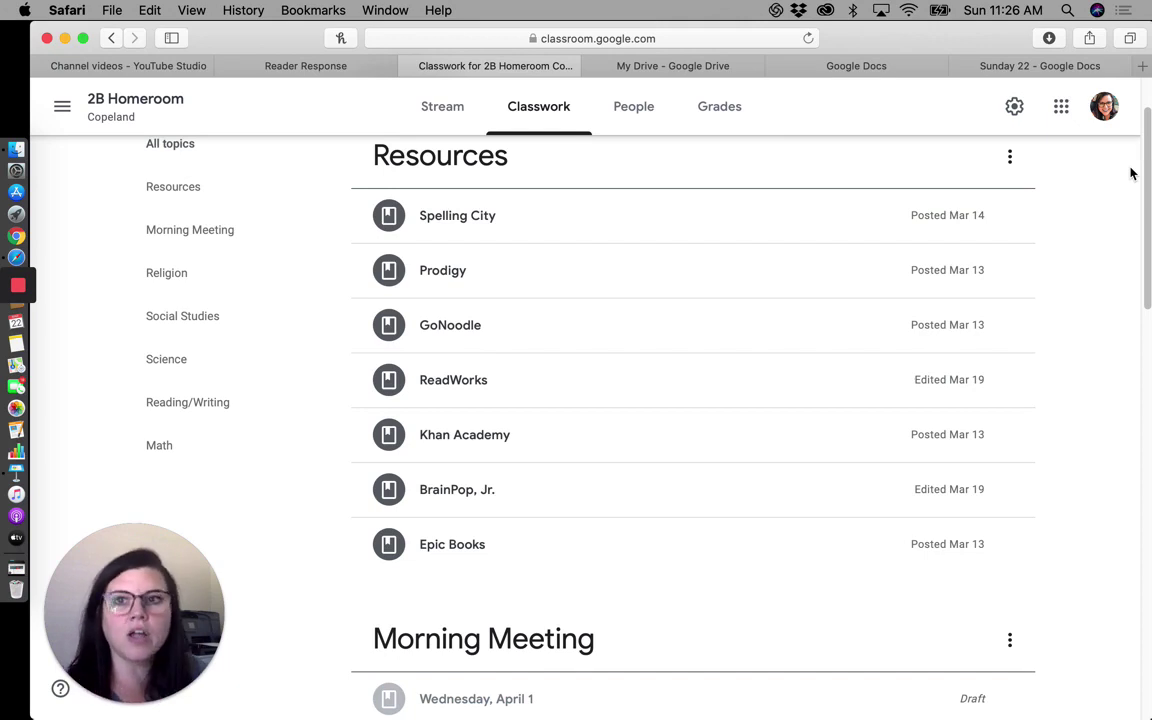
click(187, 372)
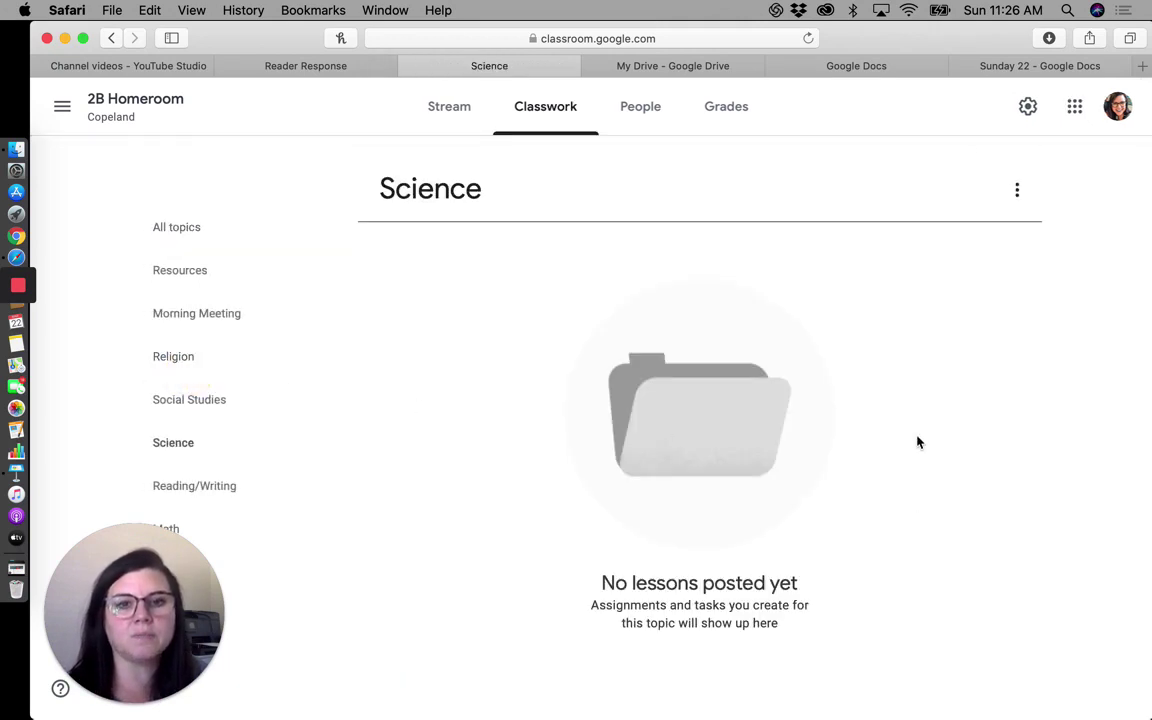
click(205, 489)
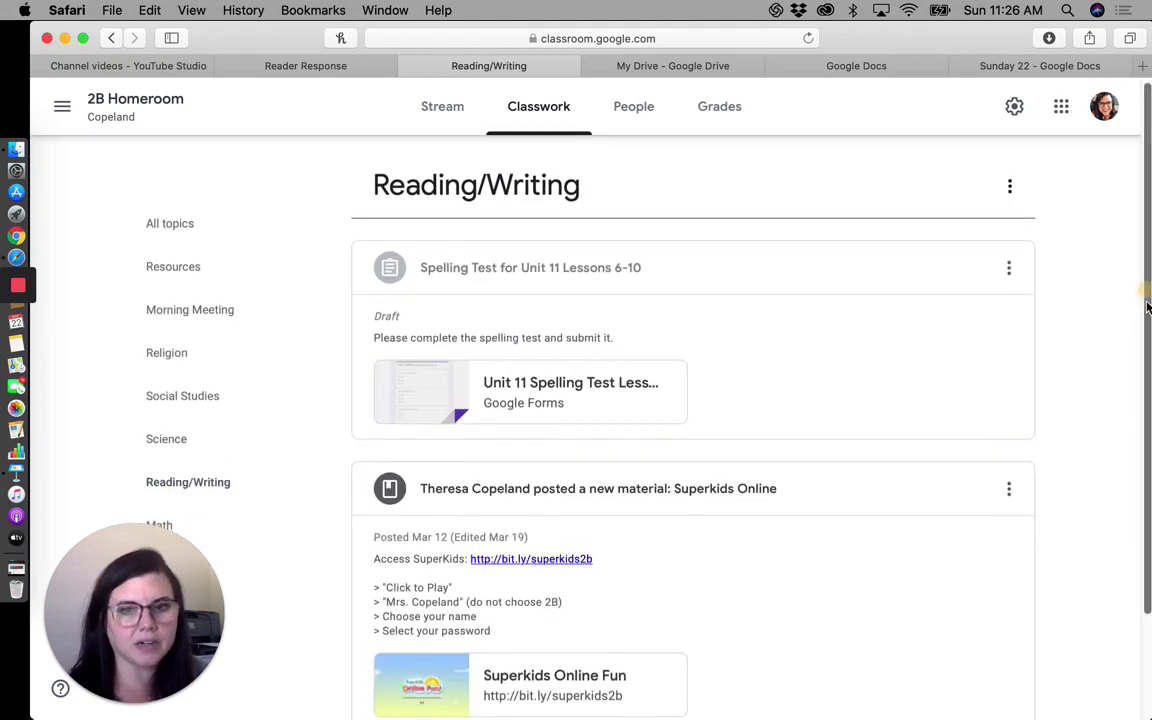
drag(1138, 200, 1135, 293)
scroll(1135, 293, up, 3)
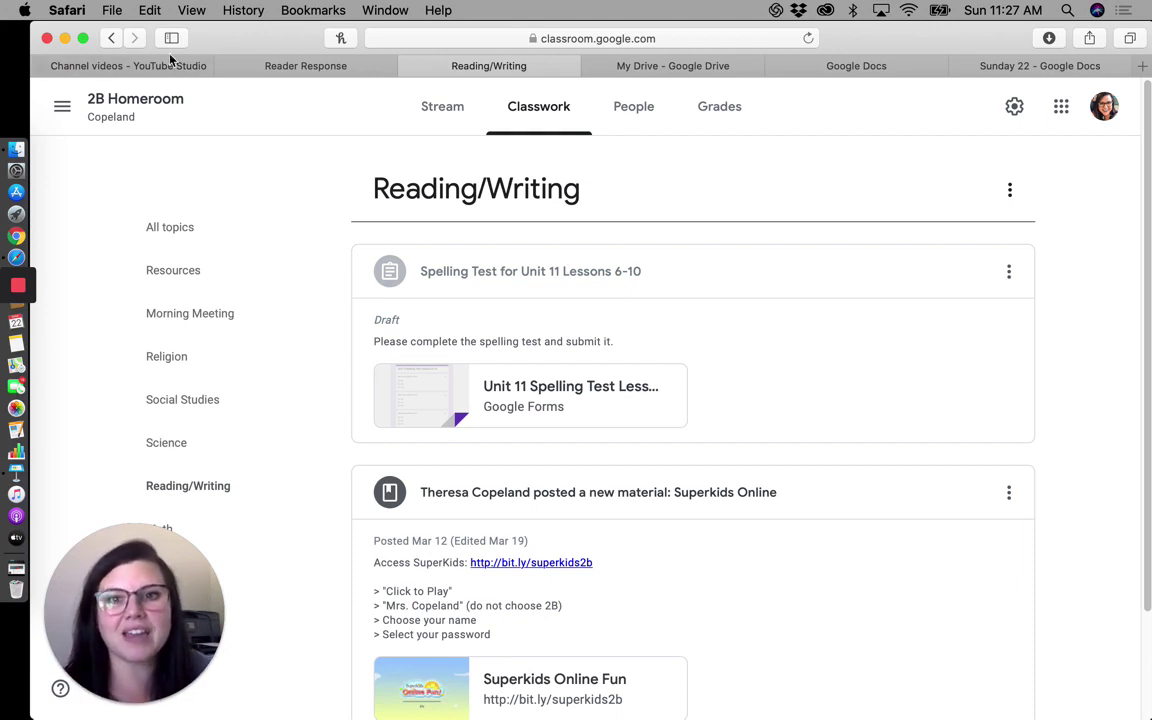
Step: Delete the posted Reader Response question from the True Life I'm a Teacher class
click(262, 66)
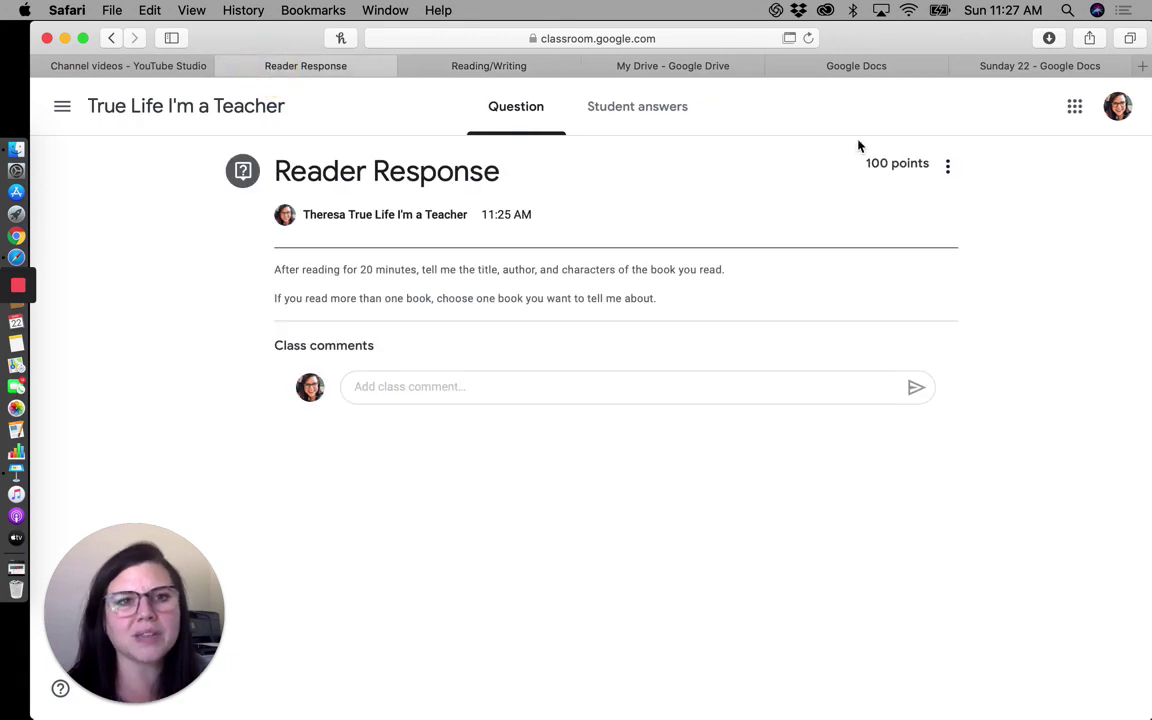
click(950, 167)
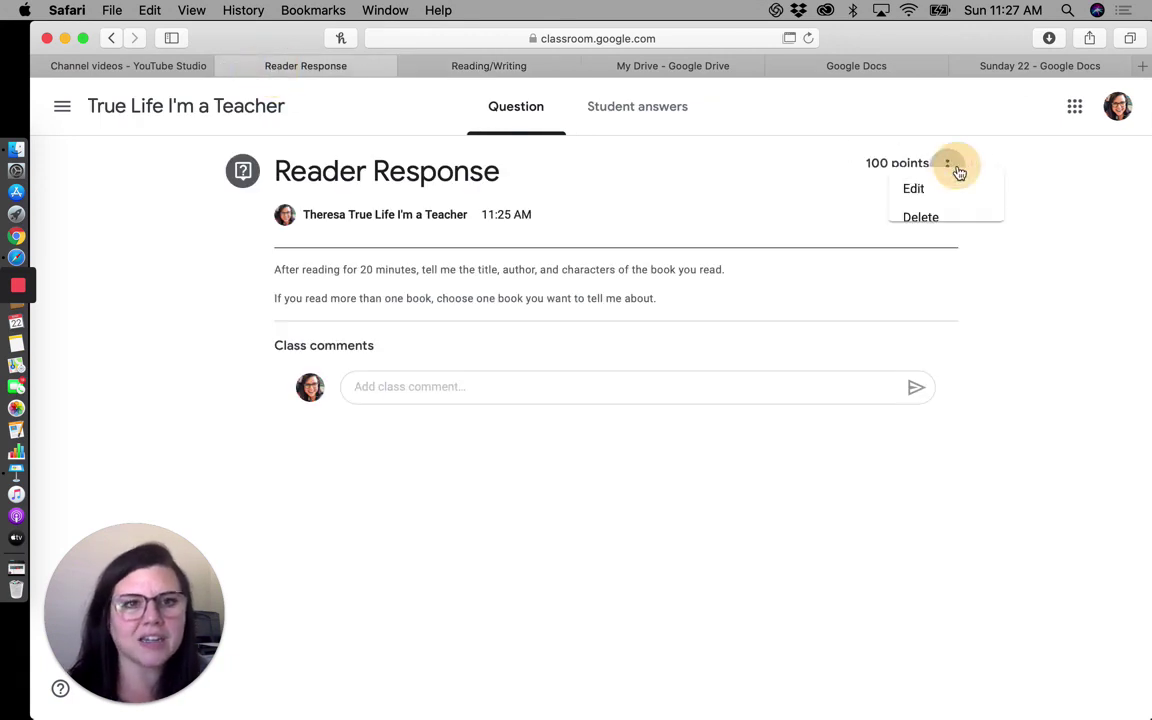
click(895, 236)
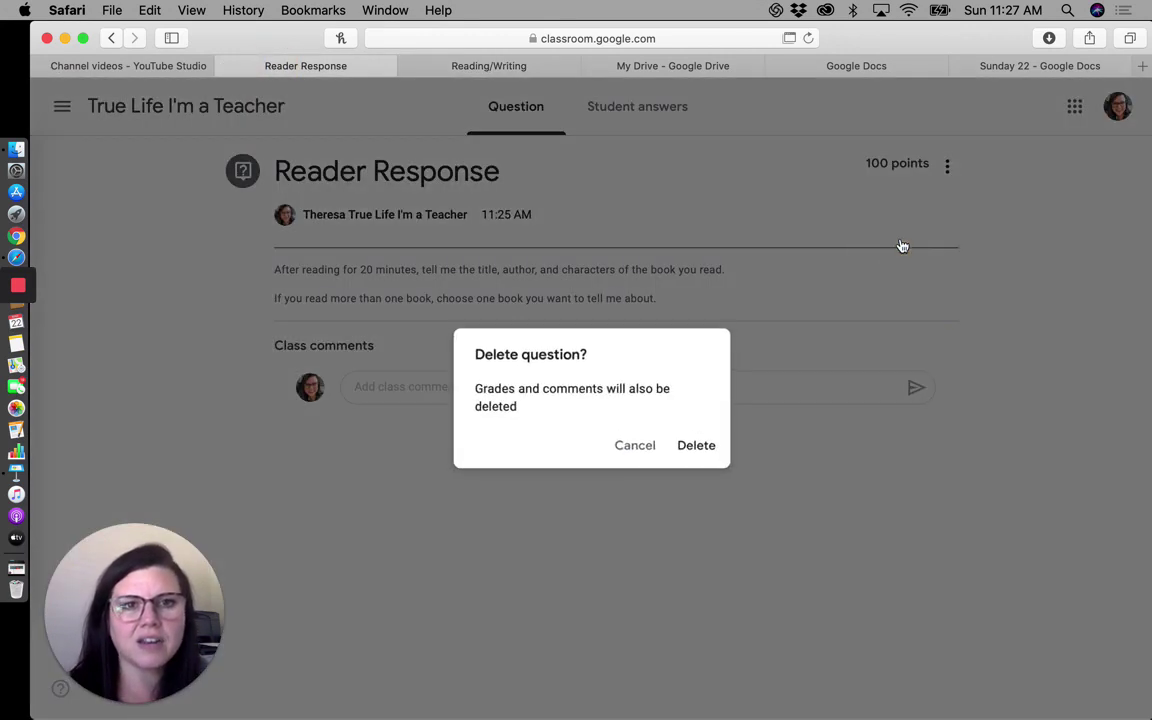
click(718, 450)
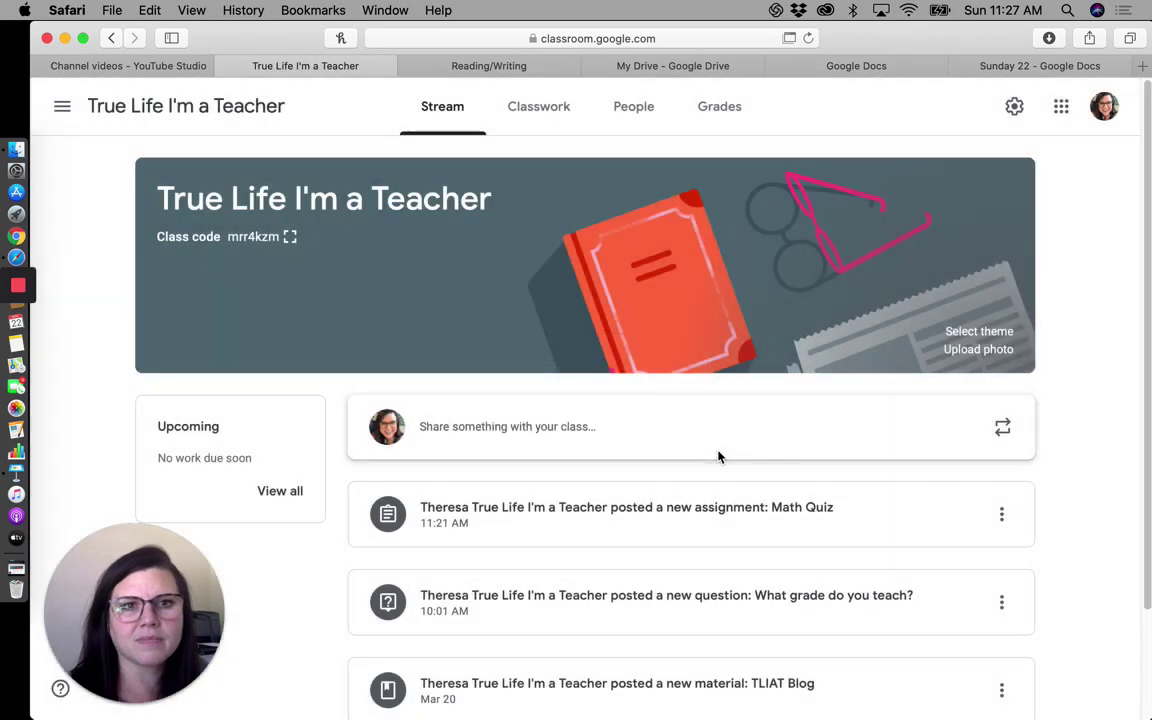